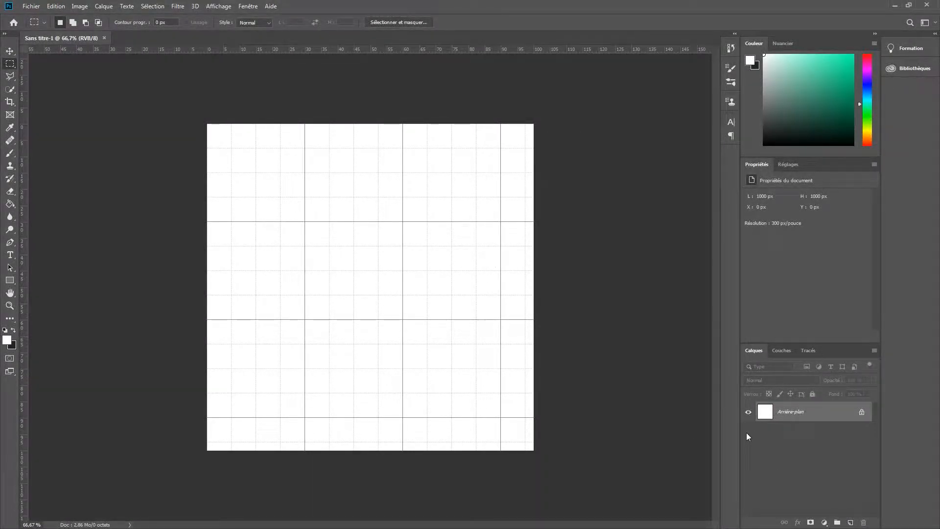
- Convert the background layer into a smart object and hide it
right_click(759, 416)
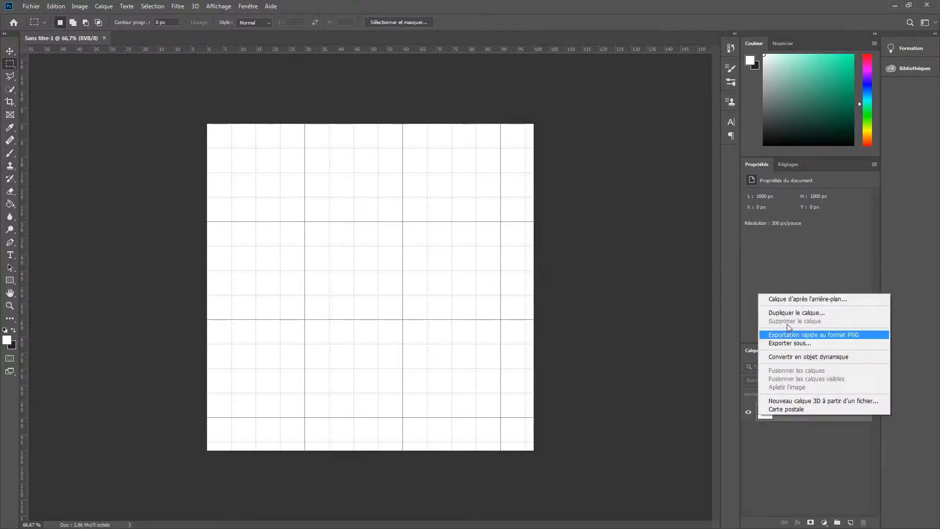
left_click(800, 358)
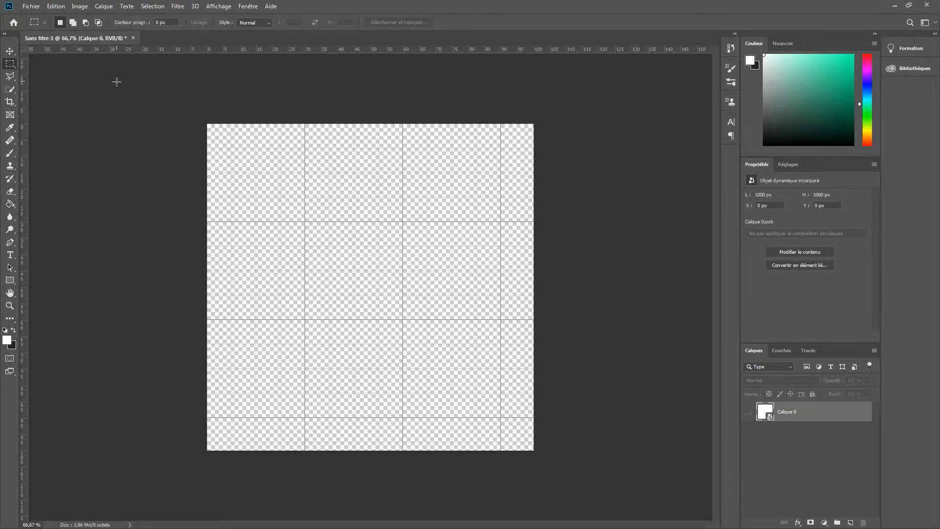
- Set the ruler units to percent and place one vertical and one horizontal guide through the canvas centre at 50%
right_click(188, 51)
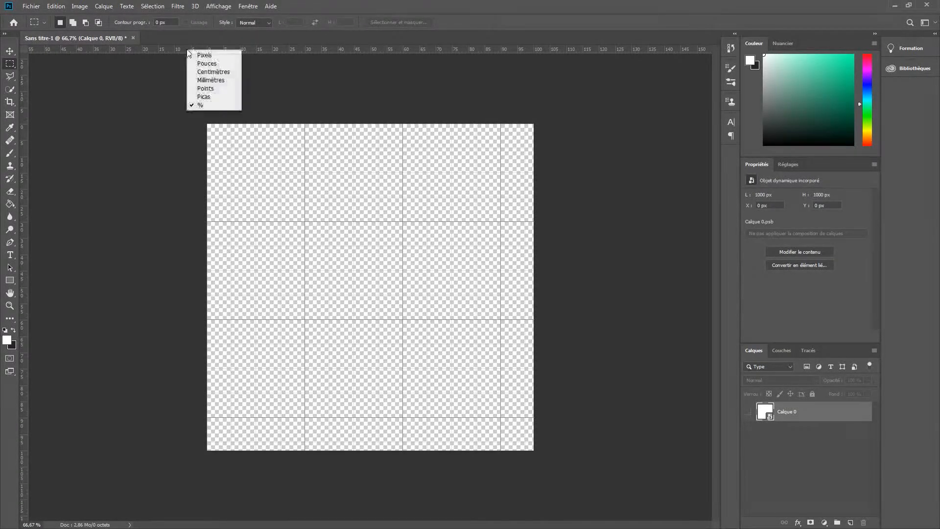
left_click(207, 105)
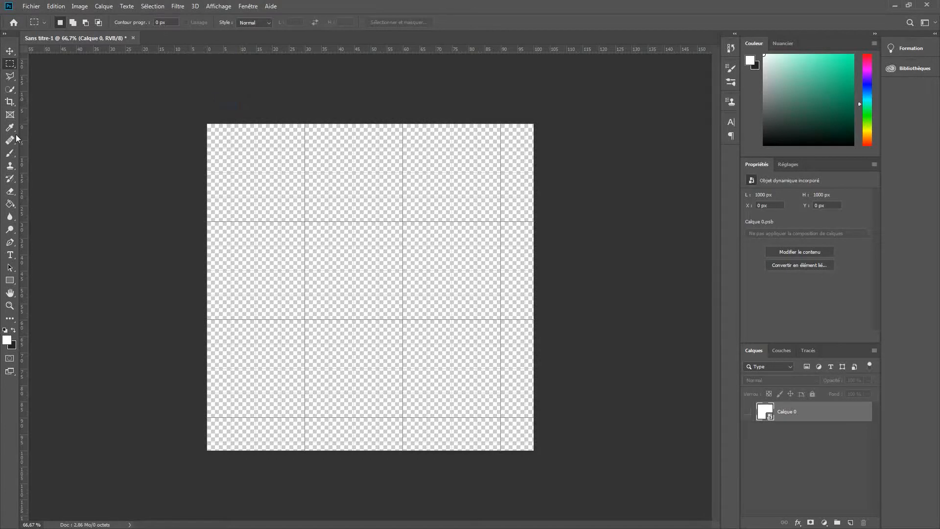
left_click_drag(25, 117, 367, 208)
left_click_drag(393, 48, 377, 288)
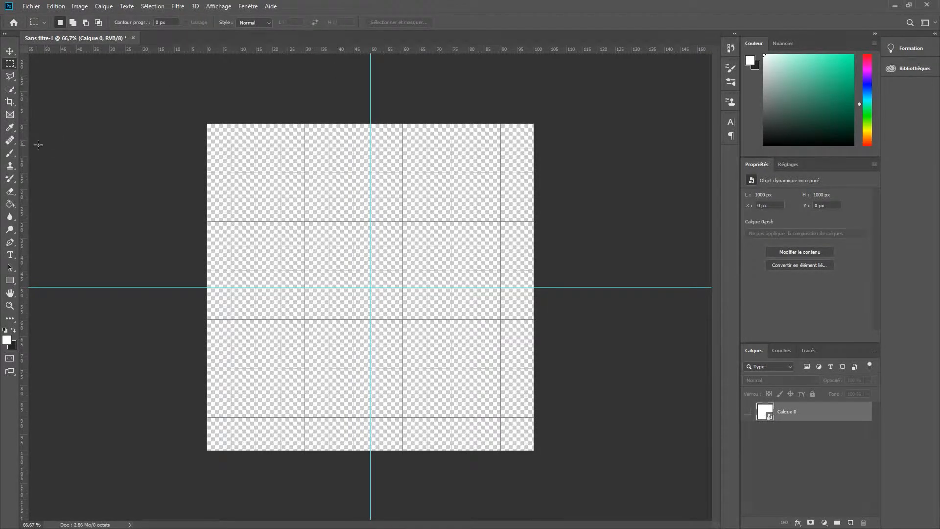
- Add vertical guides at 40% and 60% of the canvas and a horizontal guide at 10%
left_click_drag(26, 140, 338, 254)
left_click_drag(25, 217, 403, 223)
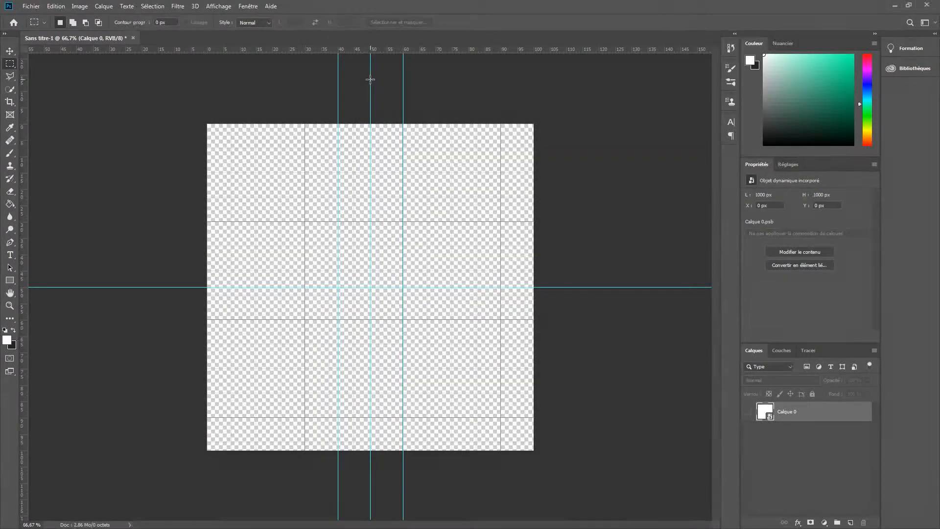
left_click_drag(372, 49, 364, 175)
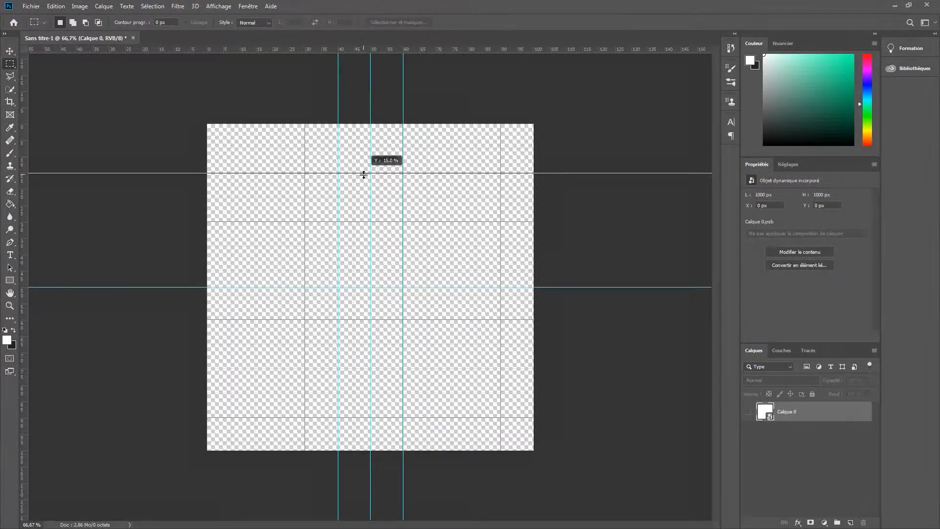
left_click_drag(363, 174, 359, 156)
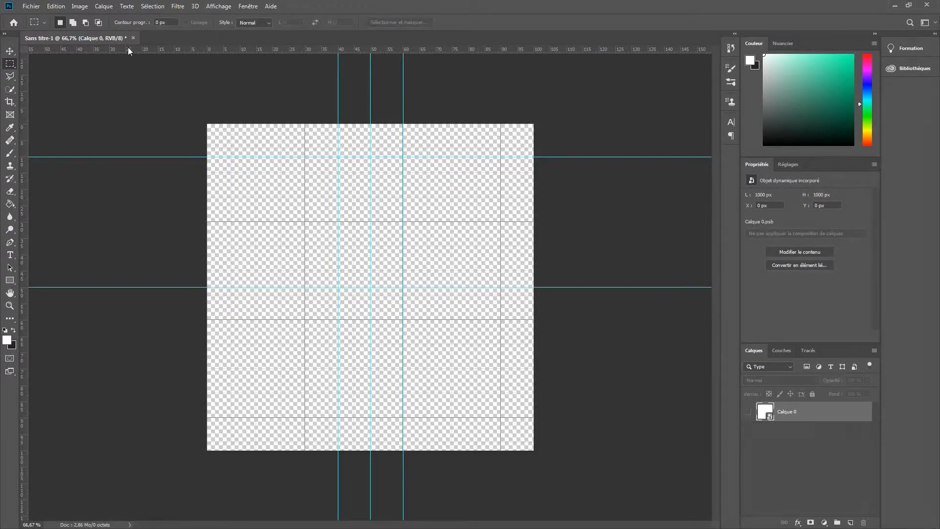
- Add vertical guides at 10% and 90% and horizontal guides at 40%, 60% and 90% of the canvas
left_click_drag(127, 47, 153, 418)
left_click_drag(24, 210, 241, 218)
left_click_drag(24, 228, 501, 251)
left_click_drag(323, 49, 284, 320)
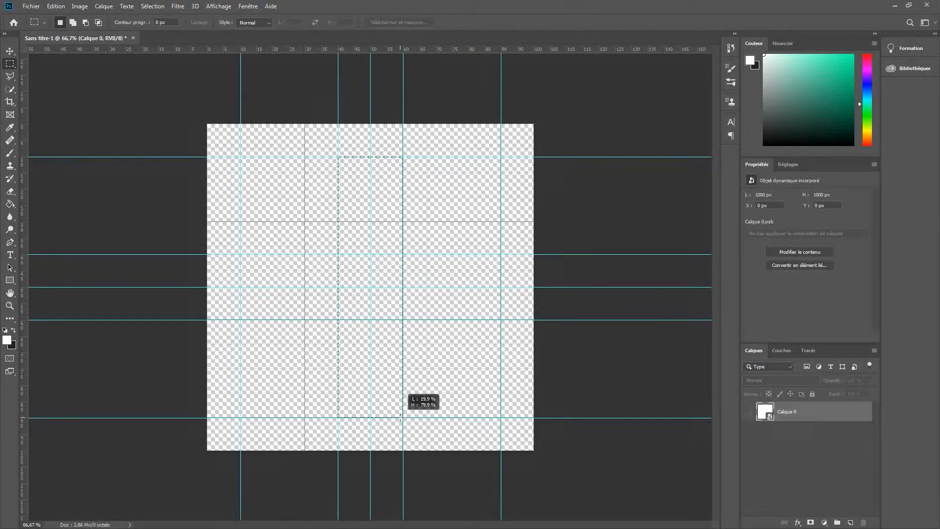
- Fill a rectangular selection spanning 40–60% across and 10–90% down with white on a new layer, forming the vertical bar
left_click(8, 206)
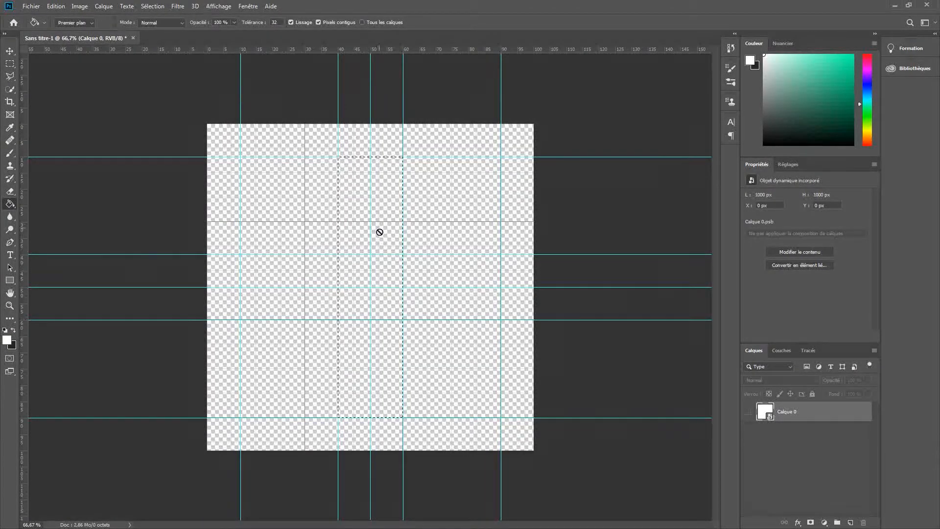
left_click(851, 523)
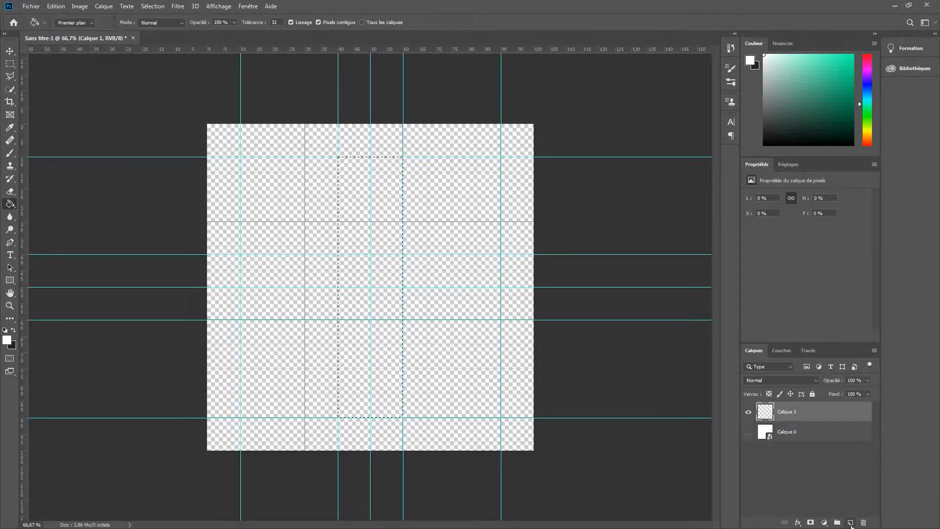
left_click(377, 243)
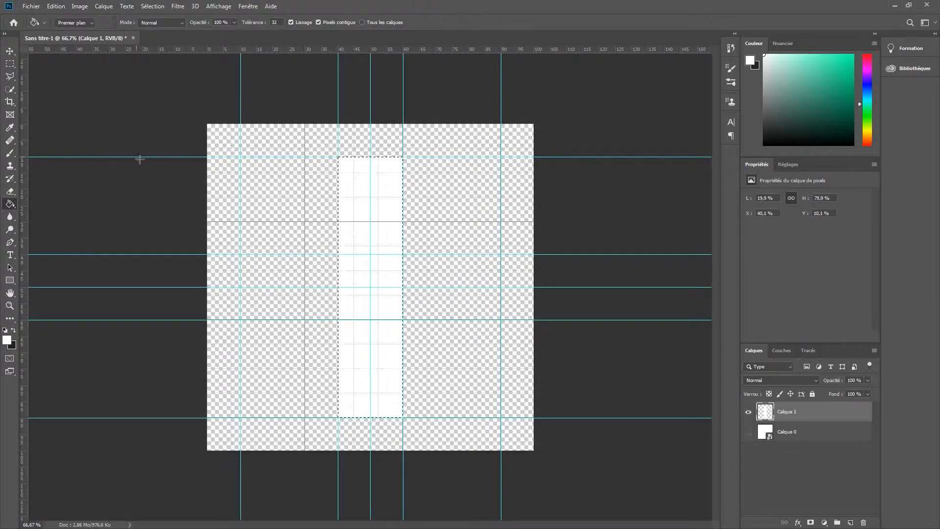
- Select the rectangle between the 10% and 90% vertical and 40% and 60% horizontal guides and fill it white as the plus sign's horizontal bar
left_click(10, 64)
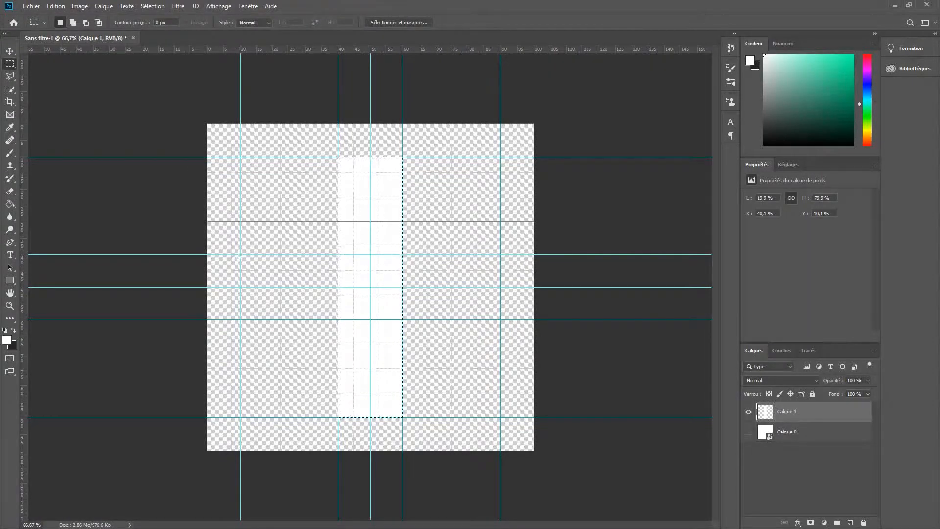
left_click_drag(240, 255, 248, 259)
left_click_drag(396, 311, 472, 318)
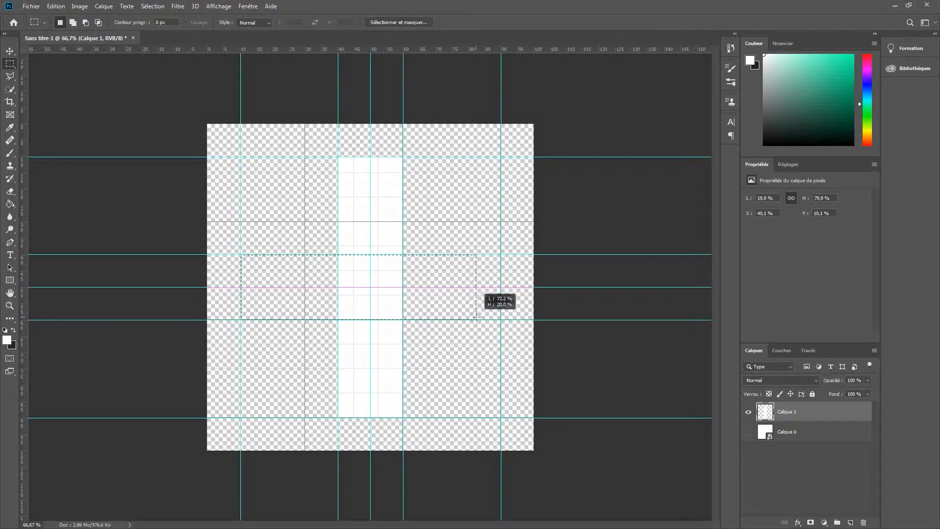
left_click(10, 203)
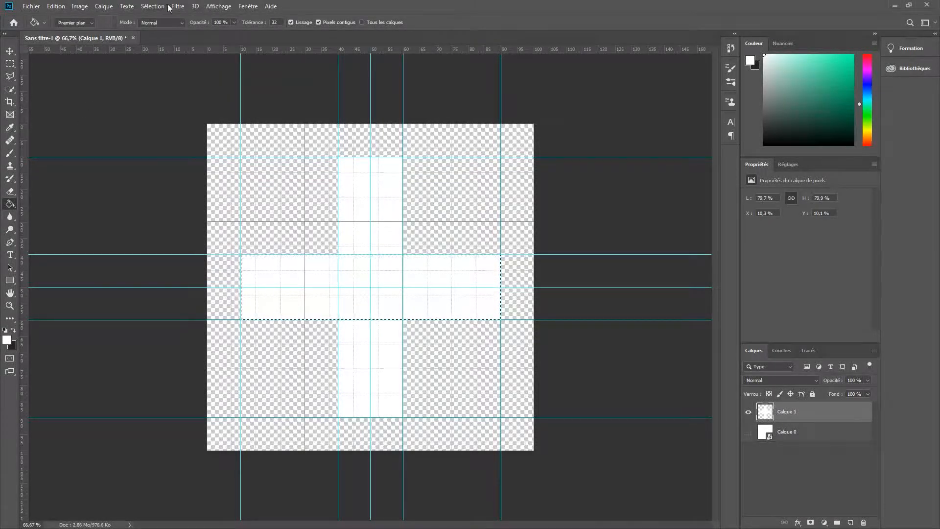
- Start saving the image under a new name and browse to the Intro Martin Garrix folder in the Videos library
left_click(56, 6)
left_click(49, 116)
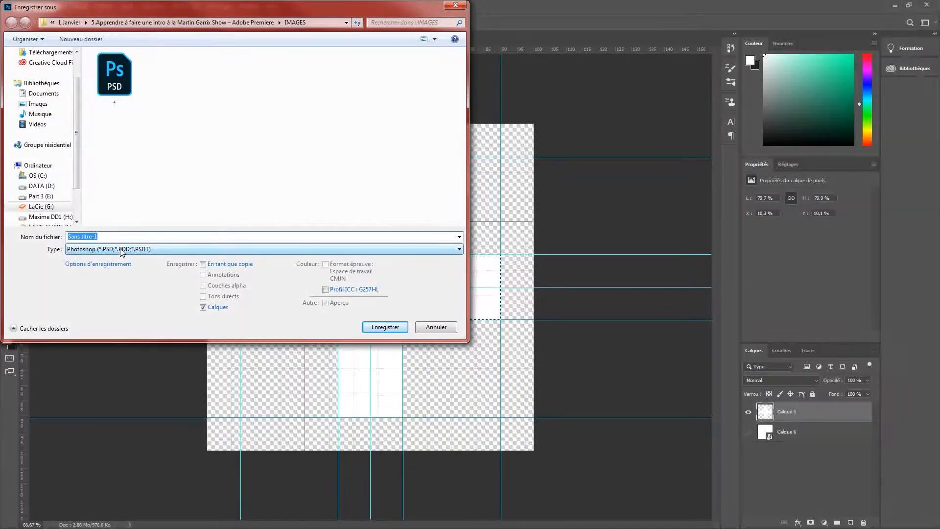
left_click(121, 250)
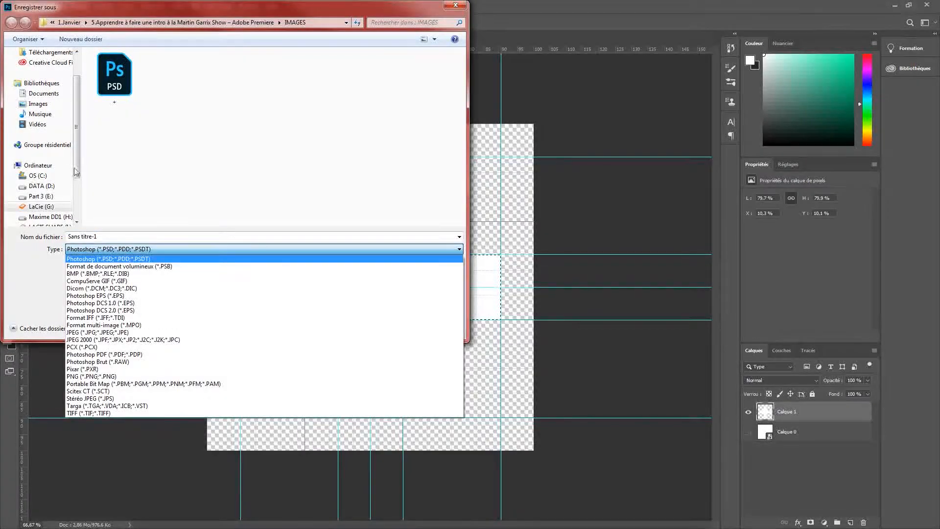
left_click(37, 126)
left_click(38, 126)
double_click(105, 95)
- Create a folder named IMAGES beside the MONTAGE folder and open it as the save location
right_click(189, 108)
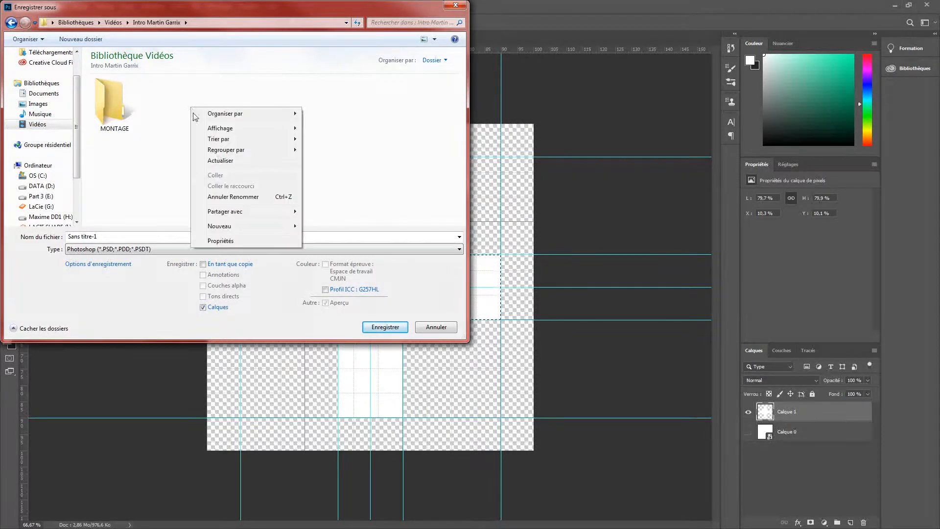
mouse_move(266, 226)
left_click(343, 226)
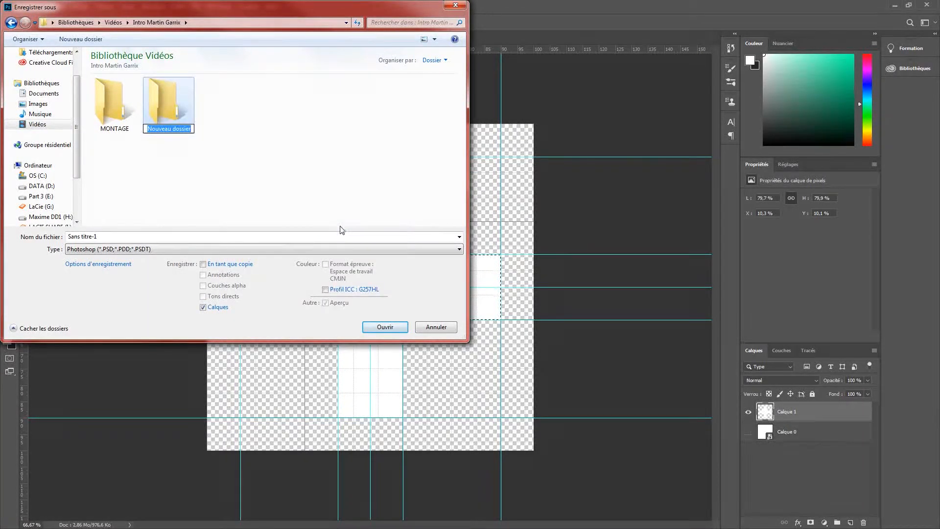
type("images")
left_click(184, 117)
type("IMAGES")
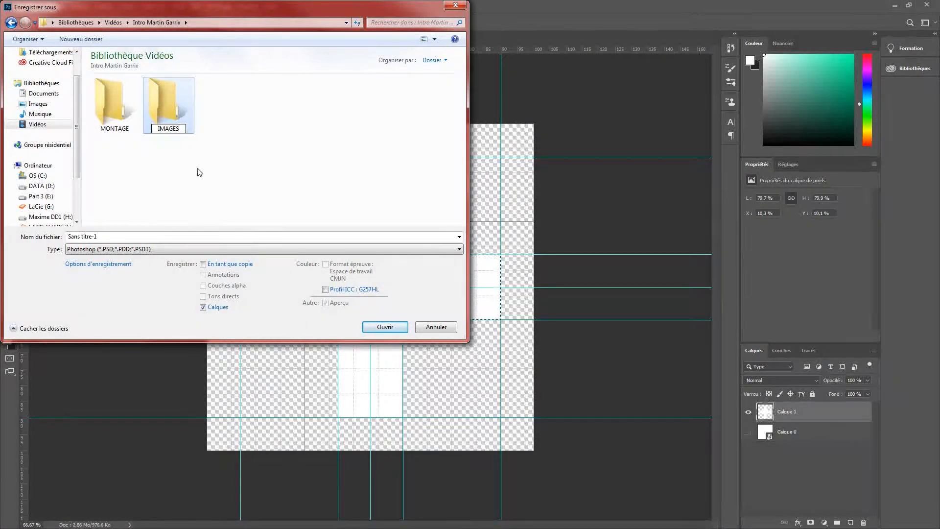
left_click(172, 101)
double_click(108, 98)
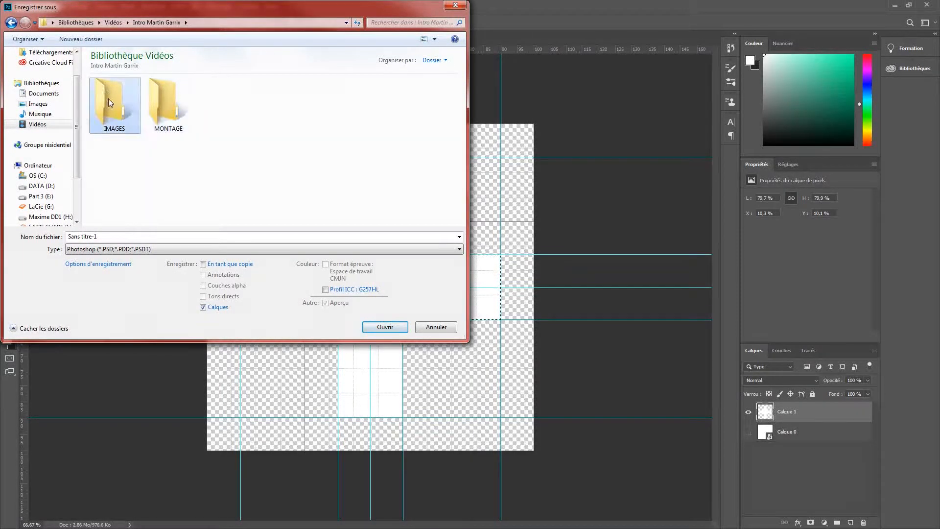
- Save the image as a PNG file named Plus, accepting the PNG format options
left_click(146, 236)
type("P")
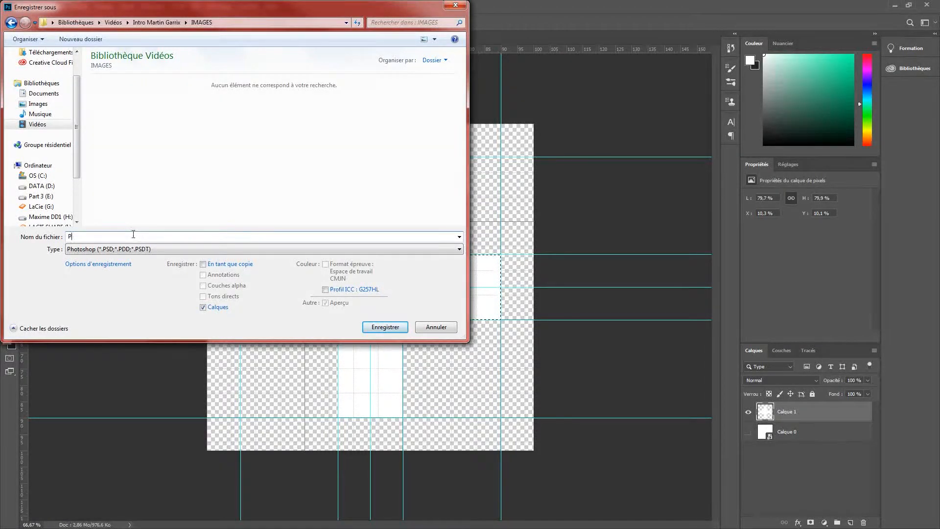
type("Llus")
left_click(125, 250)
left_click(147, 380)
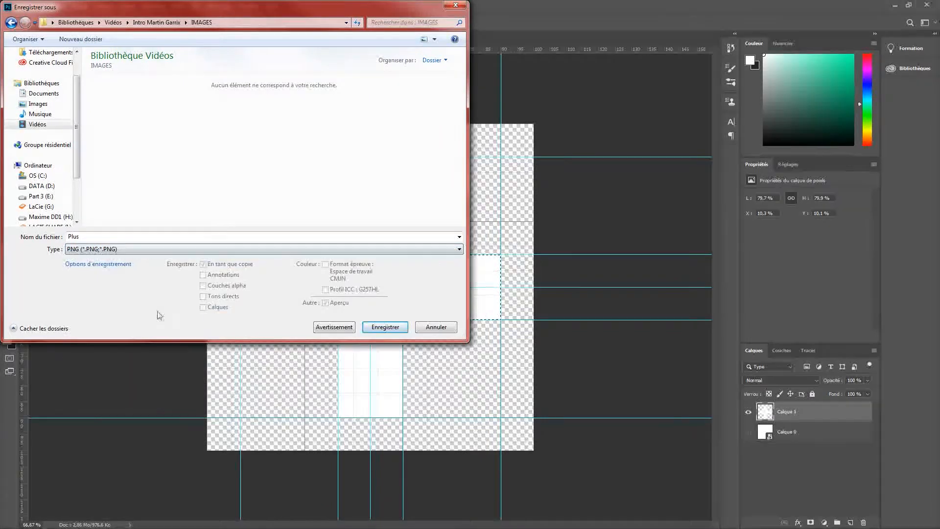
left_click(391, 328)
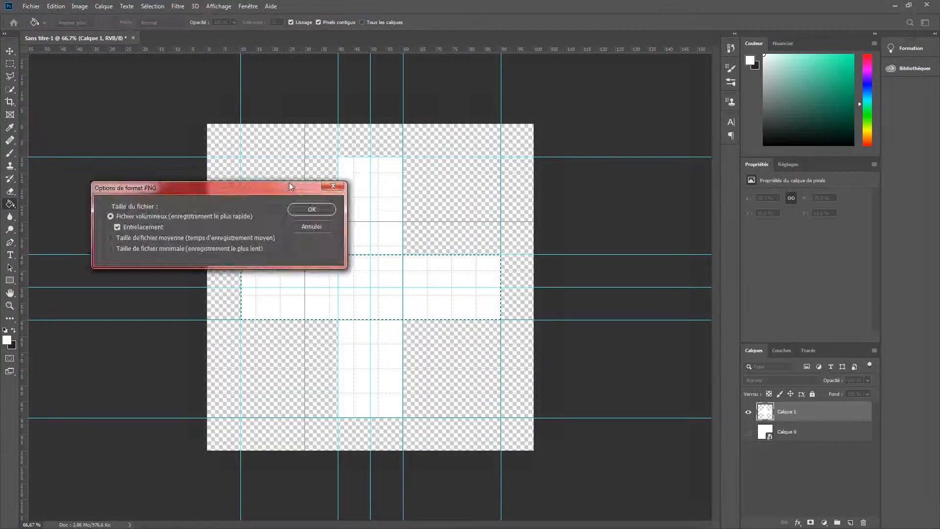
left_click(441, 190)
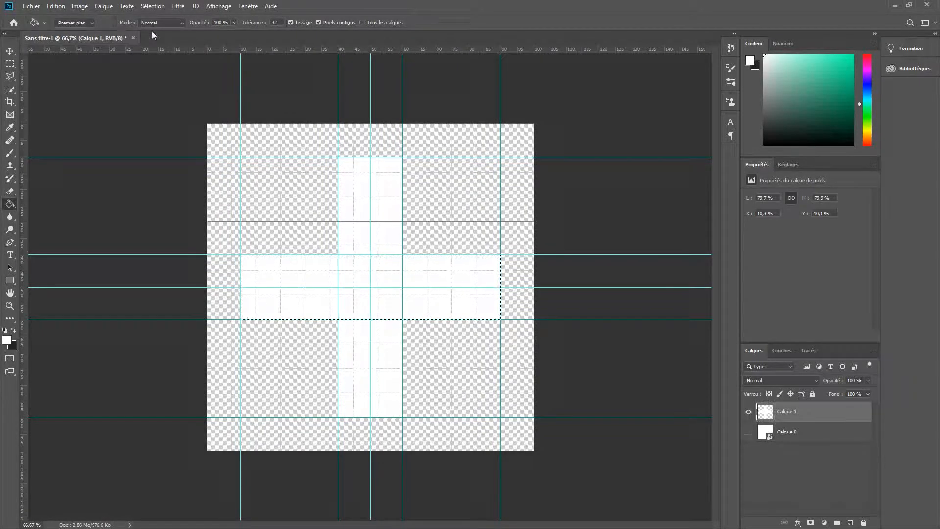
- Minimize Photoshop and open the Intro Martin Garrix project from the MONTAGE folder in Premiere Pro
left_click(894, 7)
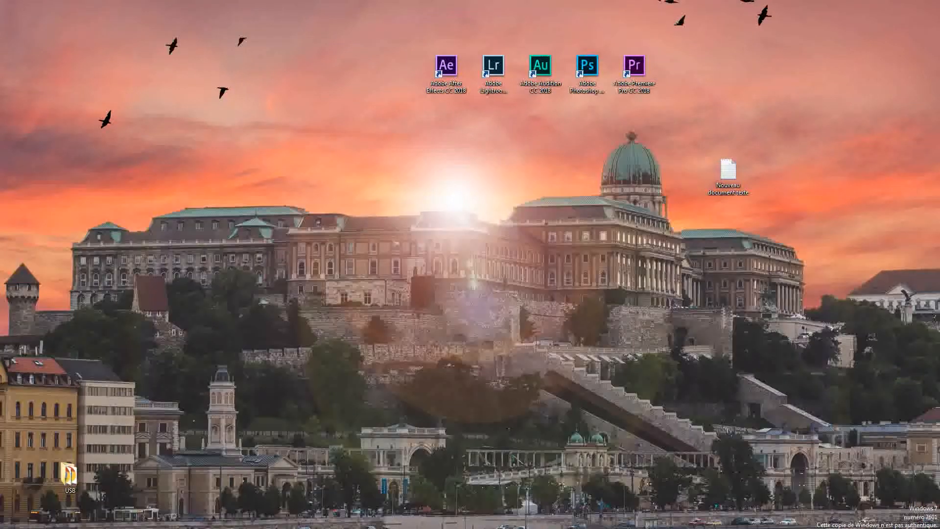
left_click_drag(368, 528, 380, 184)
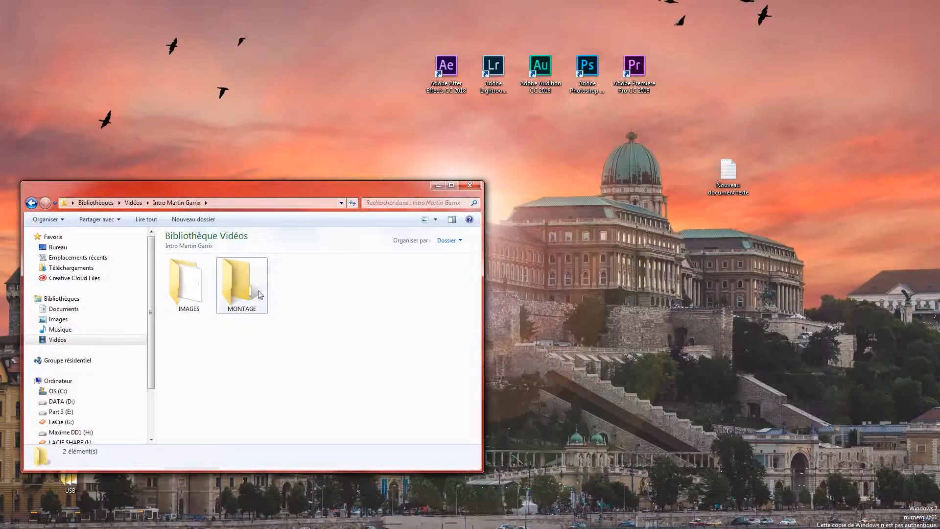
double_click(231, 275)
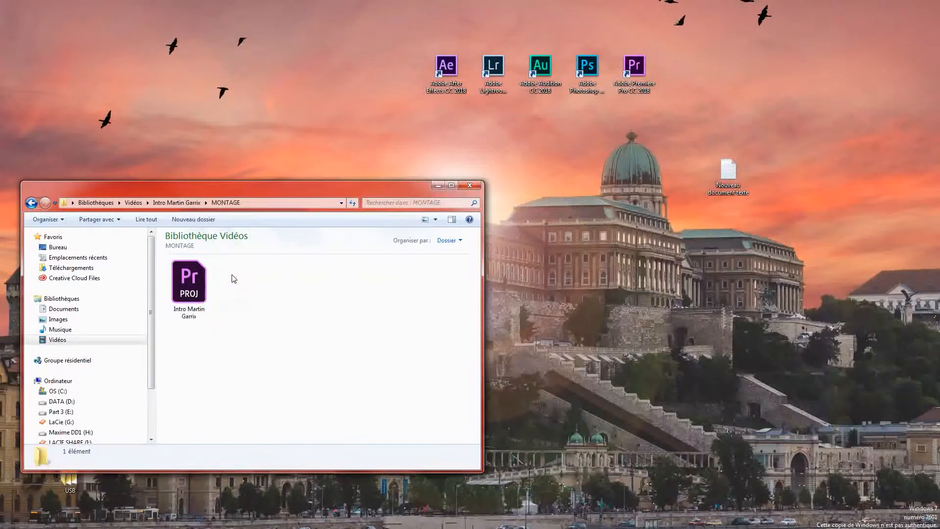
double_click(197, 289)
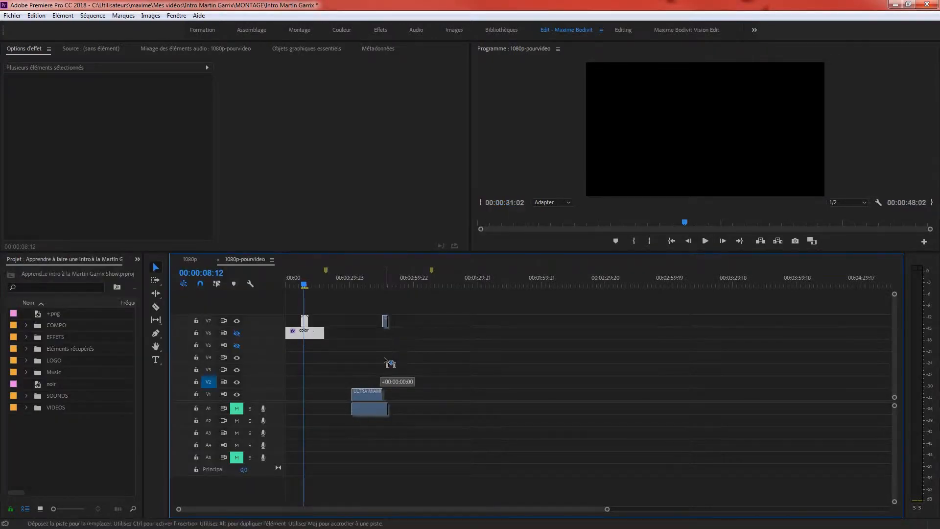
- Move the short clip on V7 down to V2, and shift the ULTRA MIAMI clips to the start of the sequence
left_click_drag(385, 362, 387, 364)
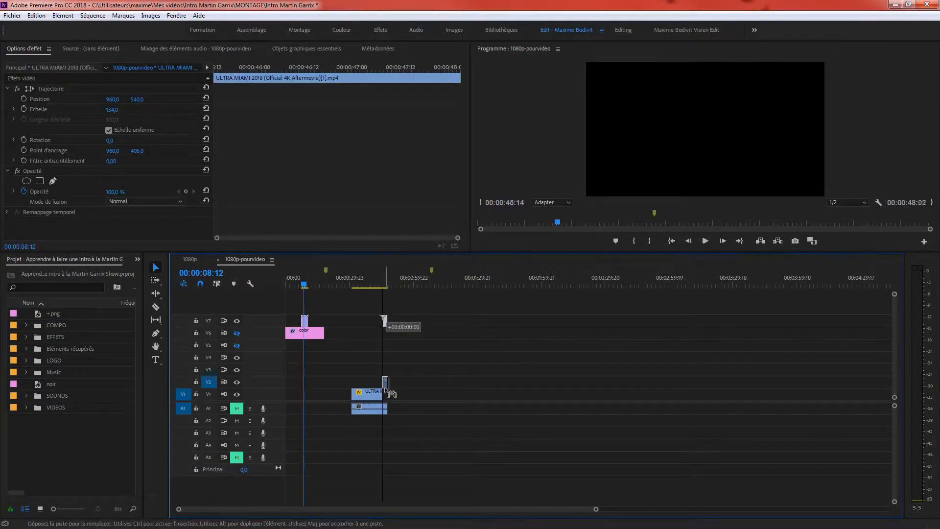
left_click_drag(368, 394, 302, 396)
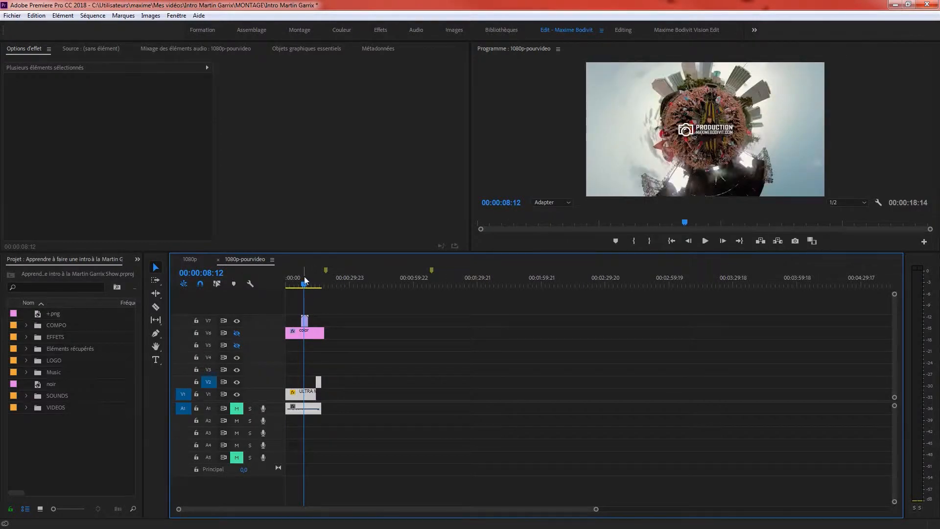
left_click_drag(340, 370, 304, 395)
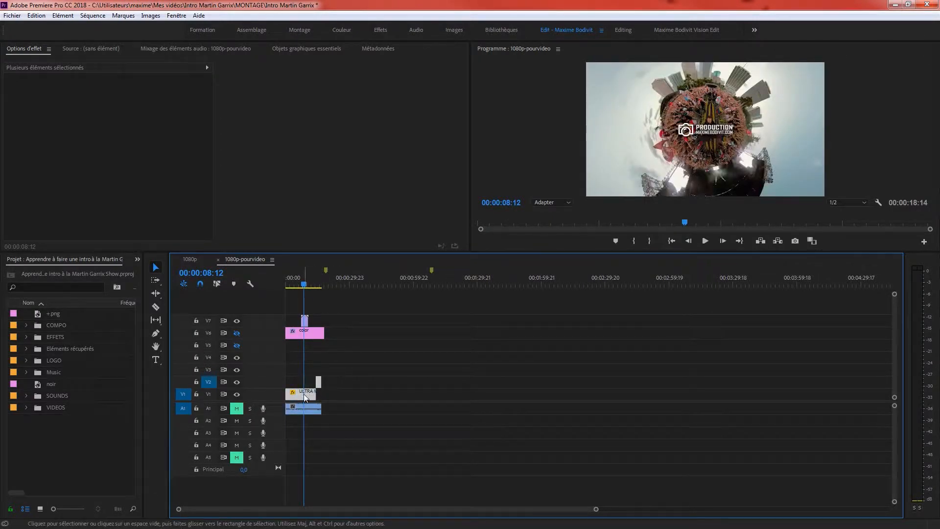
left_click(323, 370)
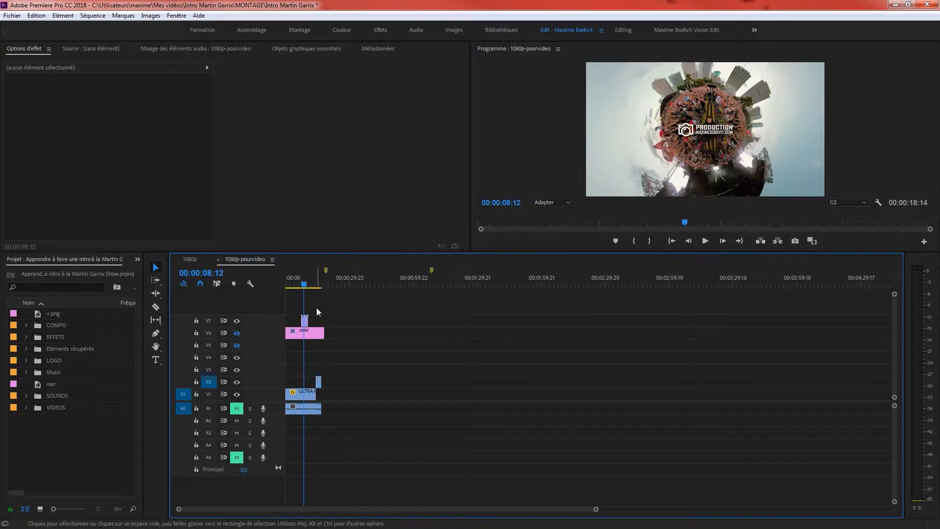
- Scrub through the moved clips and play the 1080p-pourvideo sequence from its start
left_click(305, 282)
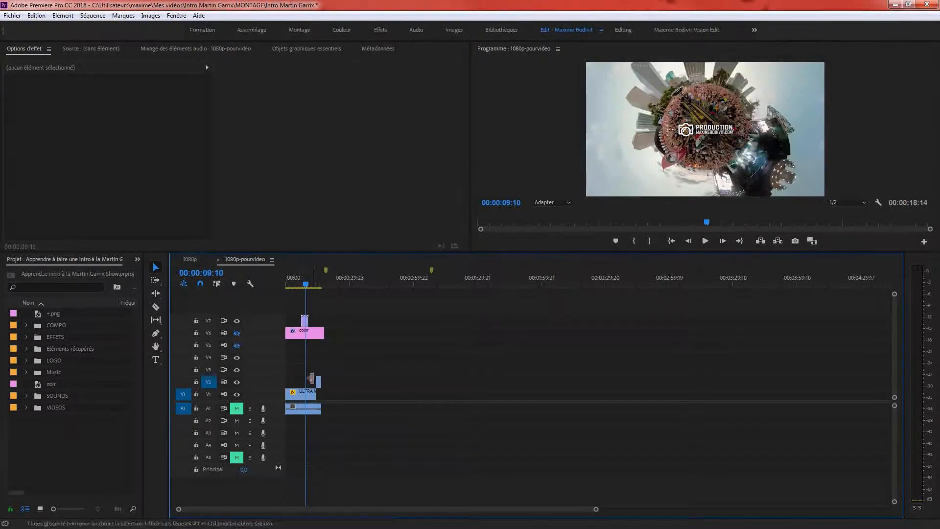
left_click(315, 283)
left_click_drag(316, 285, 258, 287)
key("space")
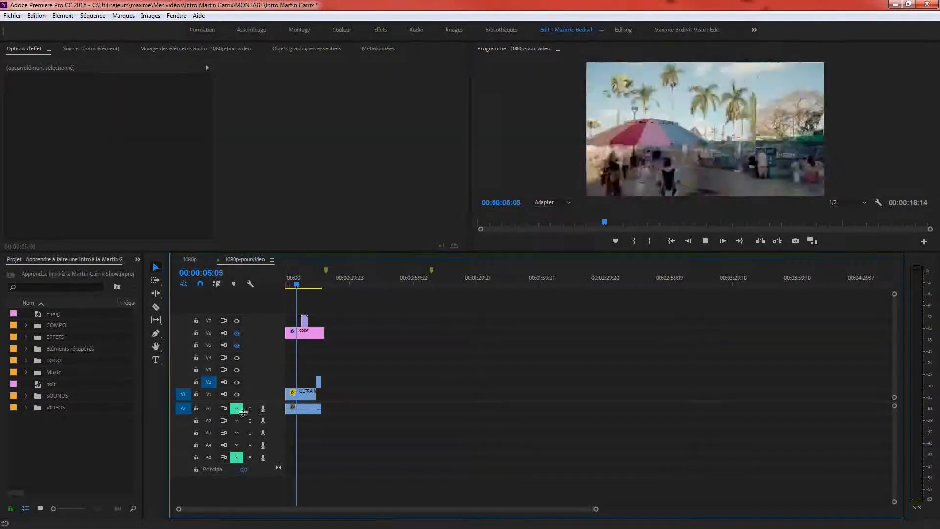
- Stop playback, scrub to the end of the sequence, and inspect the color clip and the EFFETS bin
key("space")
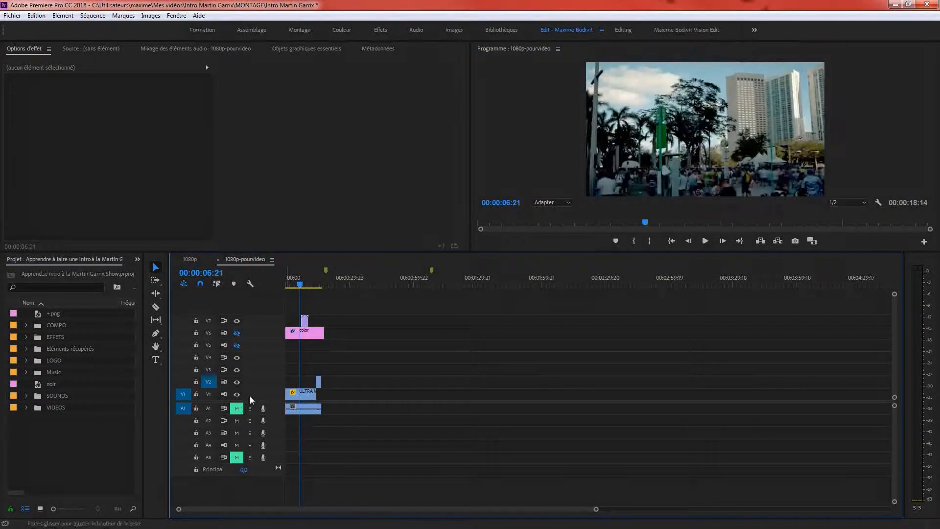
left_click(311, 283)
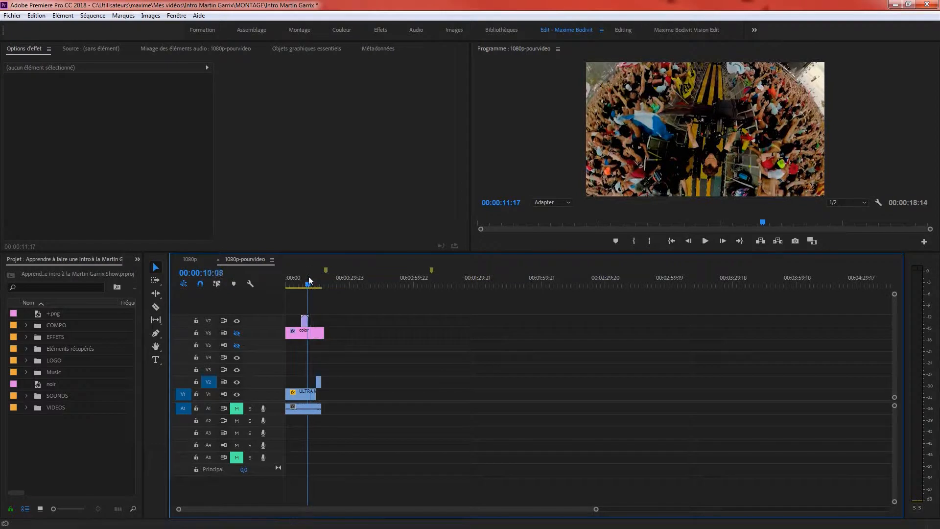
mouse_move(311, 284)
left_mouse_down()
mouse_move(328, 322)
mouse_move(324, 276)
left_mouse_up()
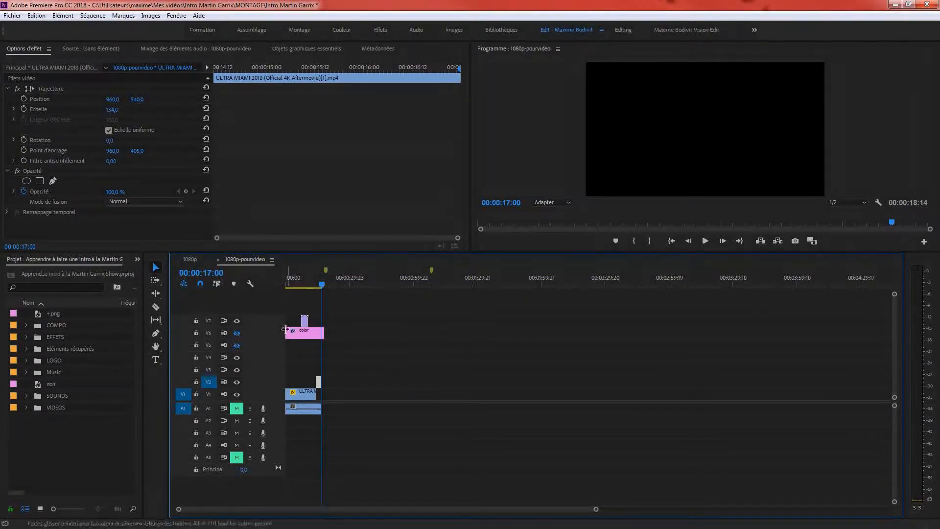
left_click(304, 333)
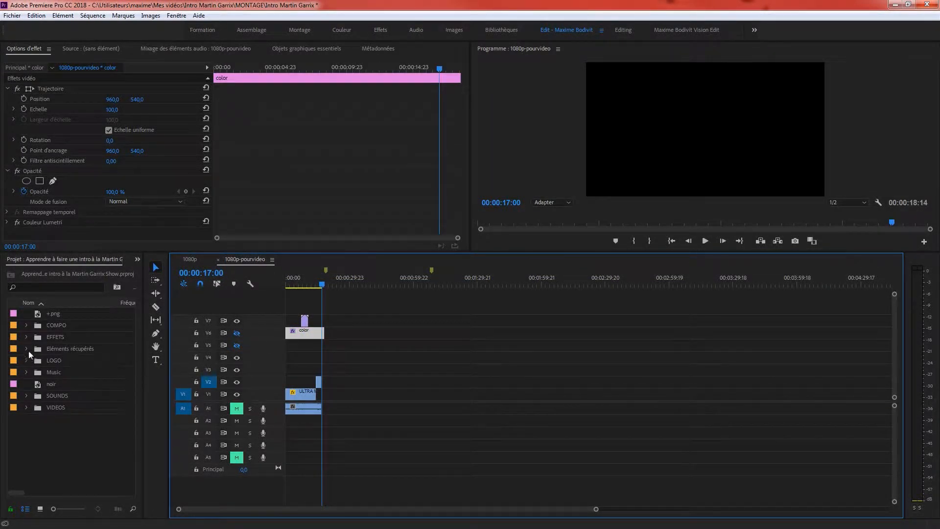
left_click(27, 338)
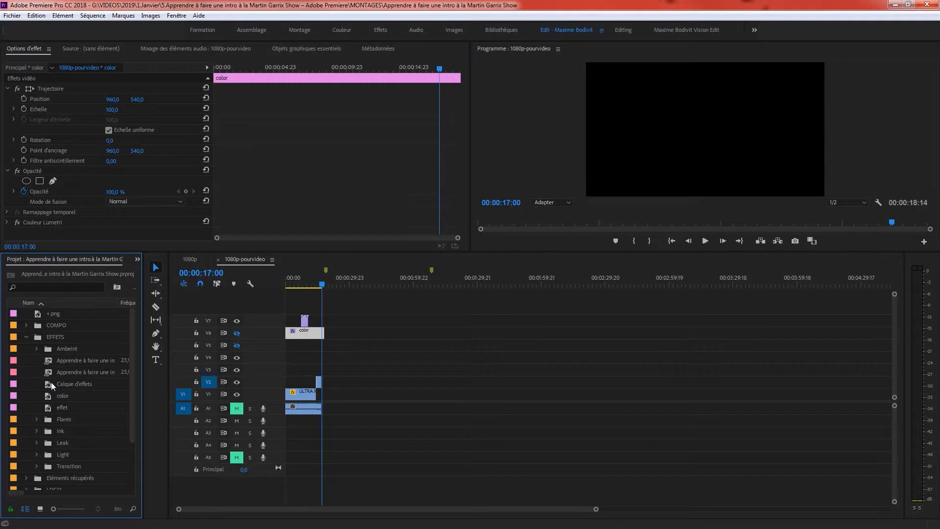
left_click(212, 378)
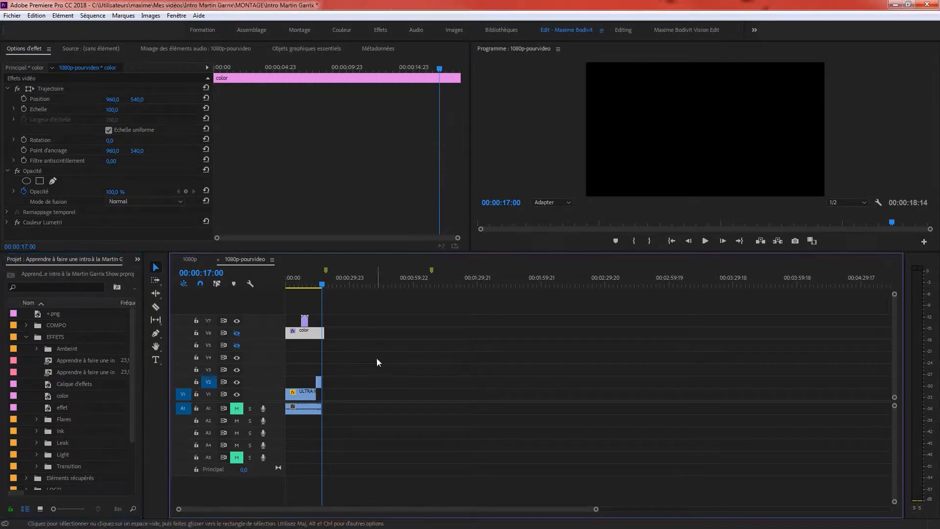
left_click(27, 337)
- Create a new adjustment layer at 1920 x 1080, 23,976 i/s with square pixels
right_click(53, 449)
mouse_move(91, 398)
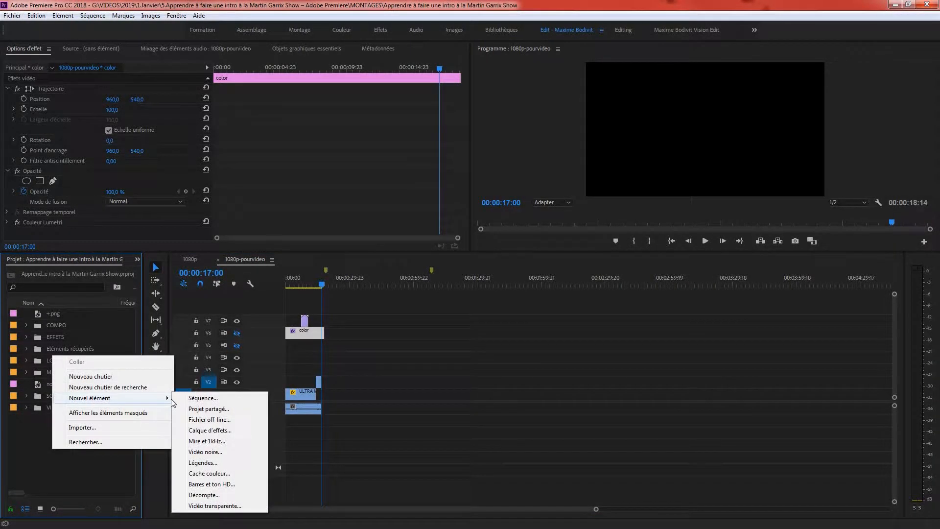
left_click(215, 430)
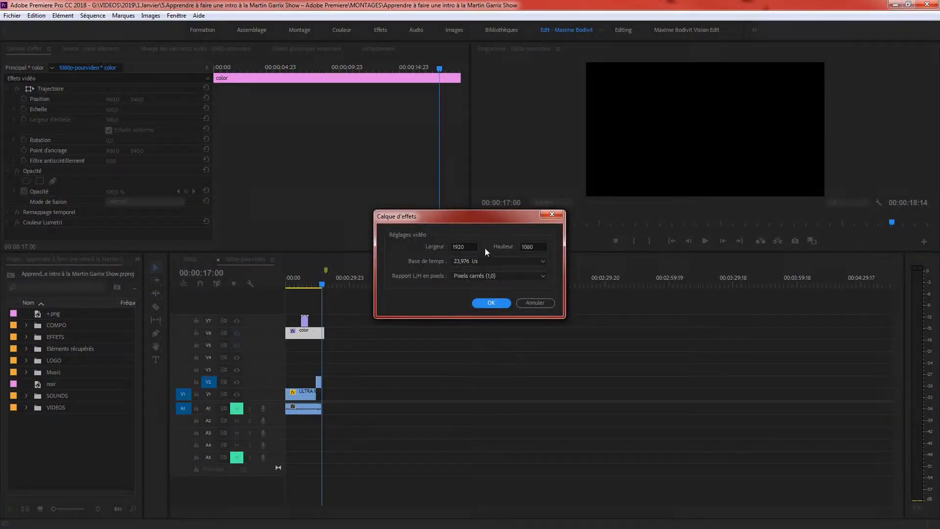
left_click(491, 303)
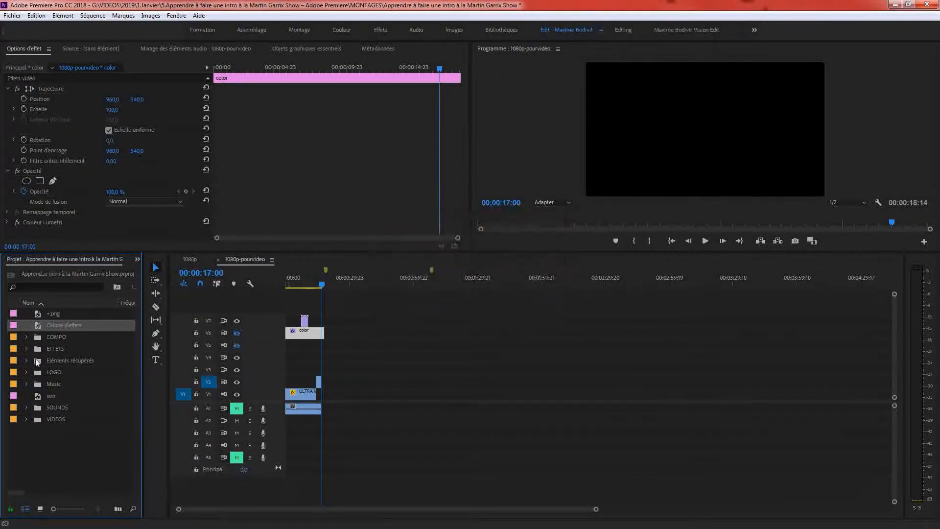
- Rename the new adjustment layer AE and place it on V5 below the color clip, matching its length
left_click(38, 331)
type("A")
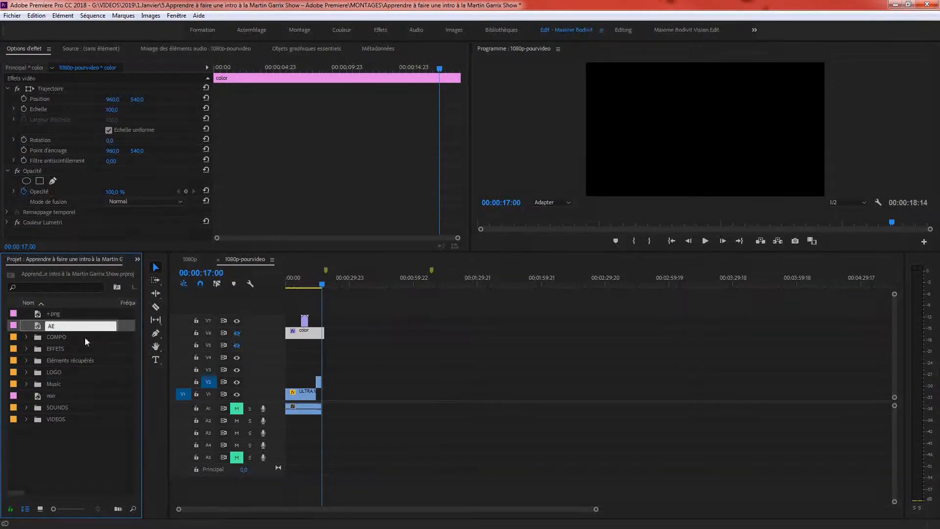
type("E")
key("Return")
left_click_drag(42, 324, 326, 352)
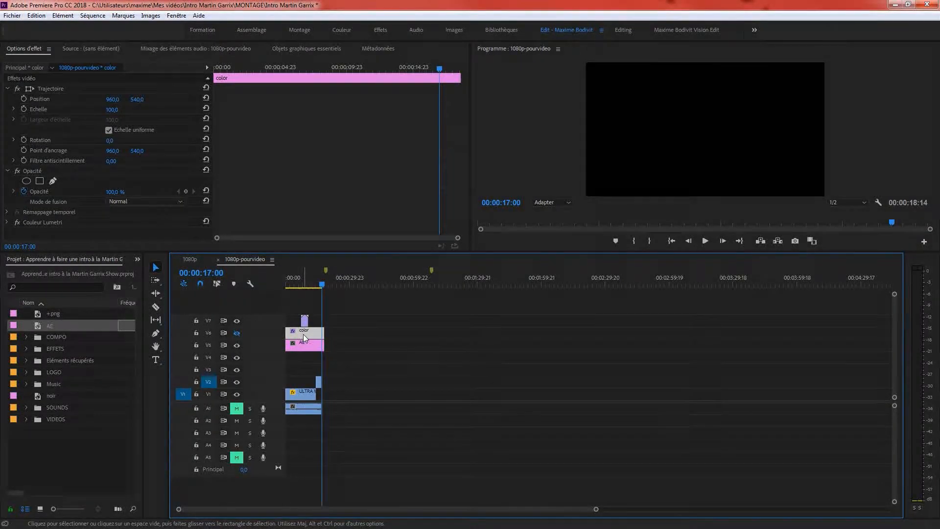
- Replace the AE clip on V5 with an After Effects composition
left_click(313, 275)
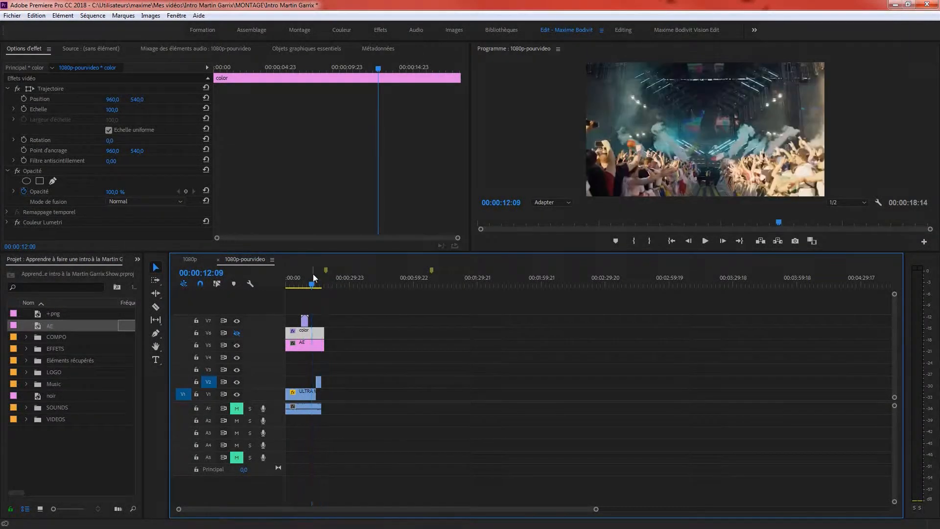
left_click(308, 346)
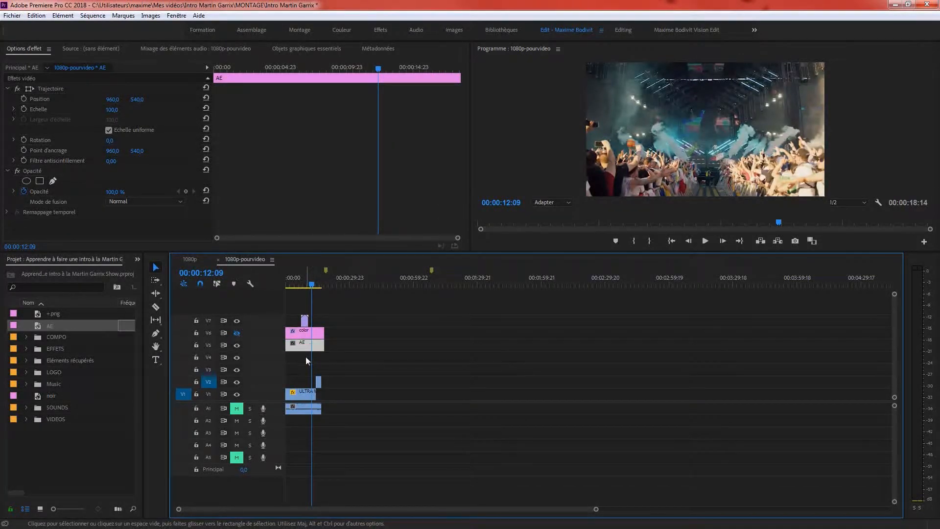
right_click(304, 346)
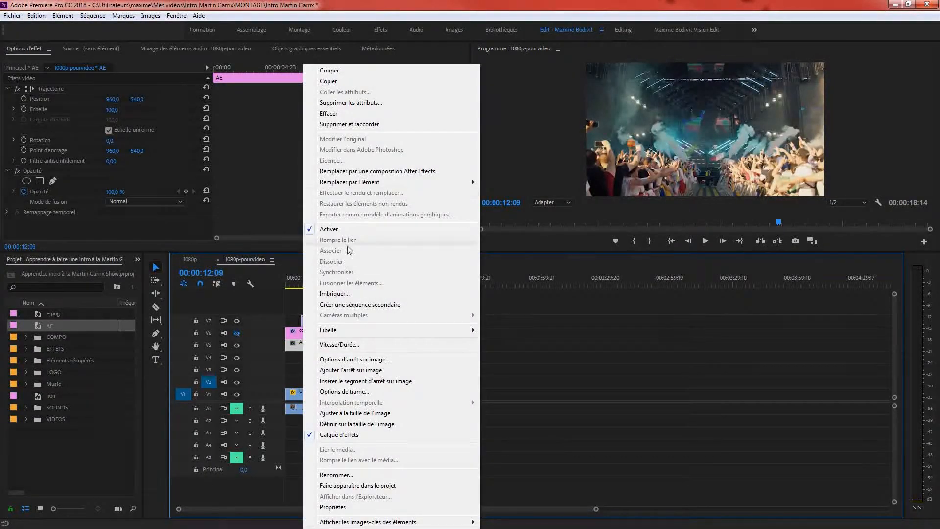
left_click(389, 171)
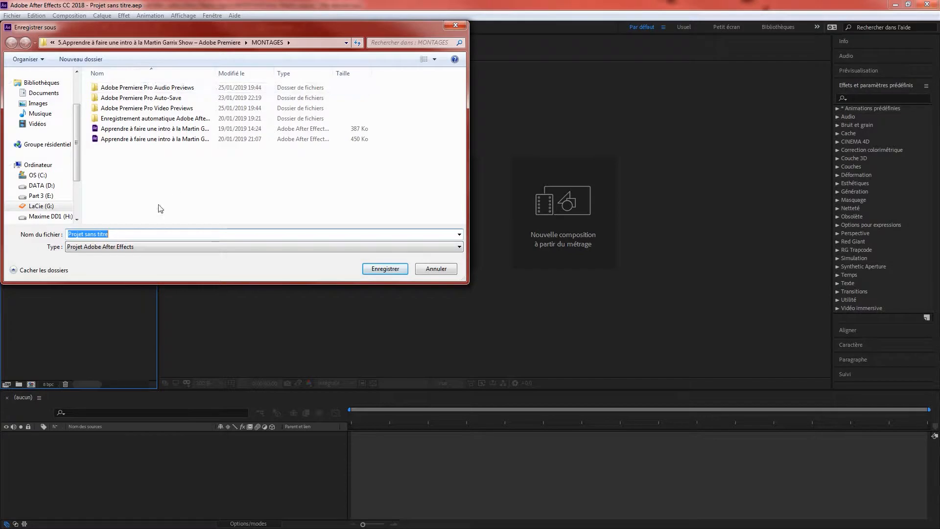
- While saving the After Effects project, create a folder named AE inside Intro Martin Garrix in the Vidéos library
left_click(35, 124)
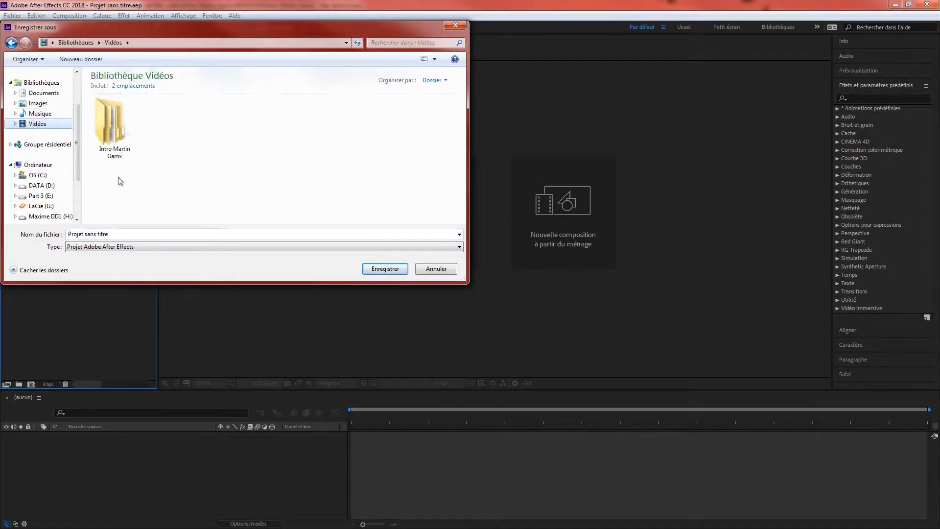
left_click(118, 119)
double_click(119, 120)
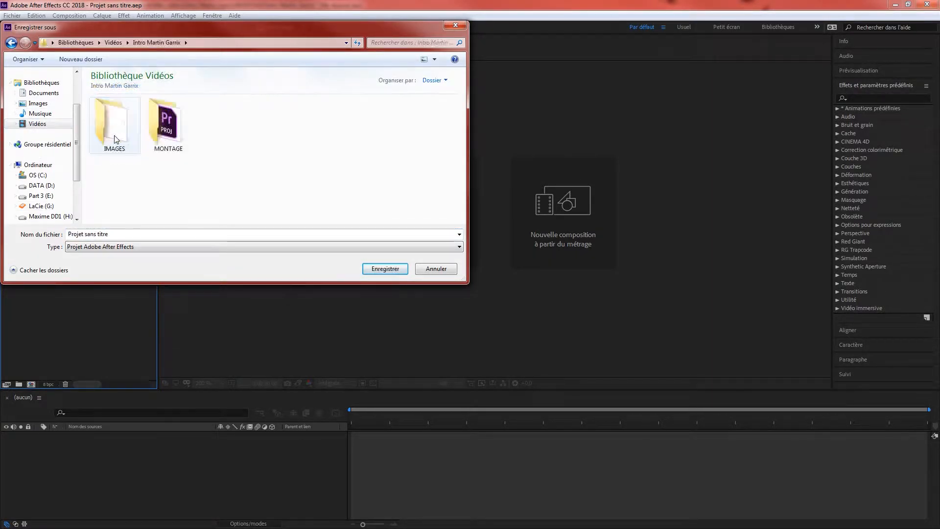
right_click(226, 125)
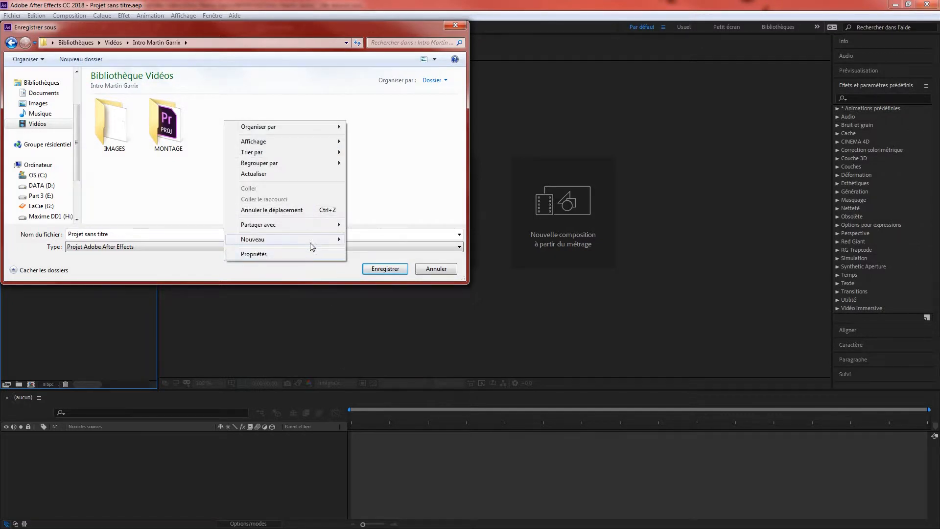
left_click(157, 101)
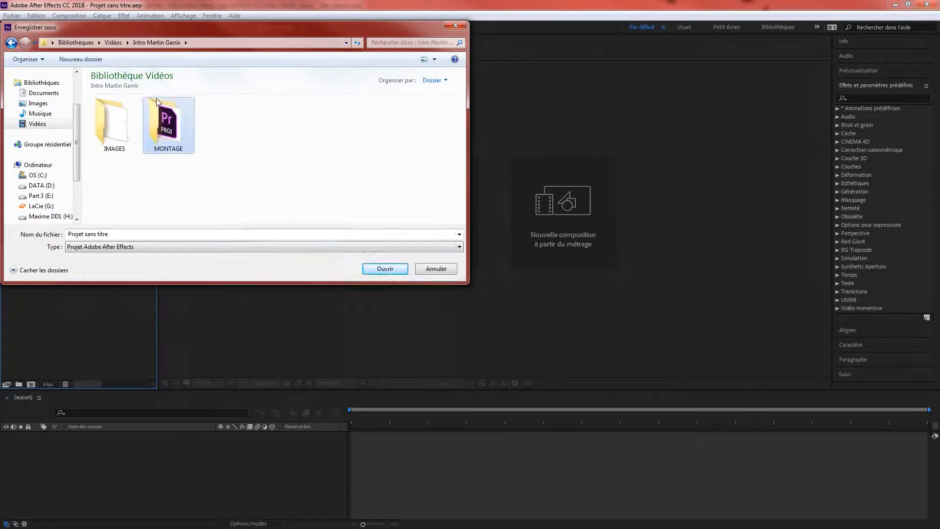
right_click(294, 119)
left_click(441, 237)
type("AE")
key("Return")
- Save the After Effects project as plus-projet in the AE folder
left_click(125, 110)
double_click(125, 110)
left_click(210, 234)
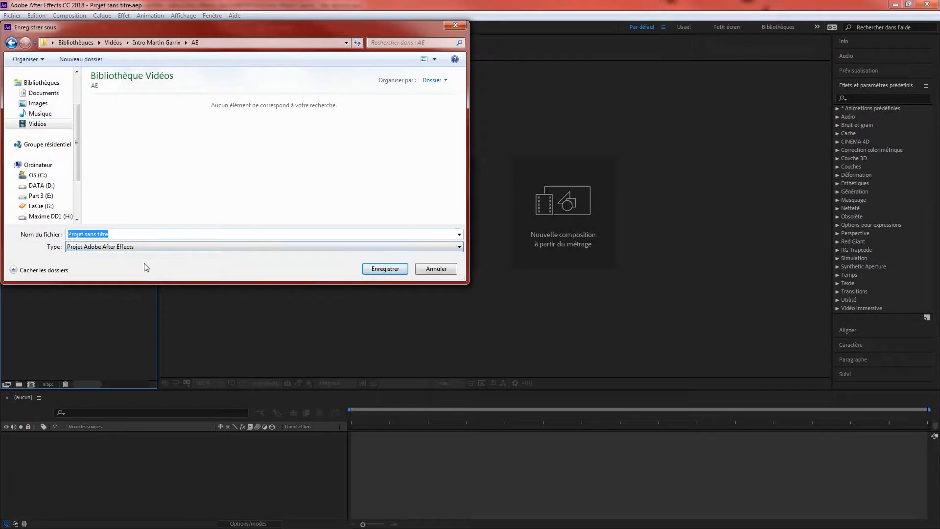
type("plus-proj")
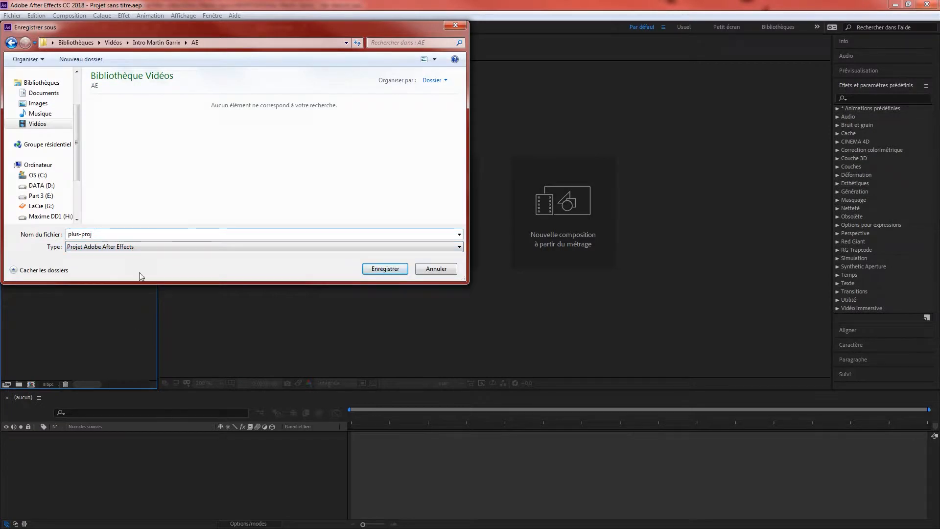
type("et")
left_click(380, 273)
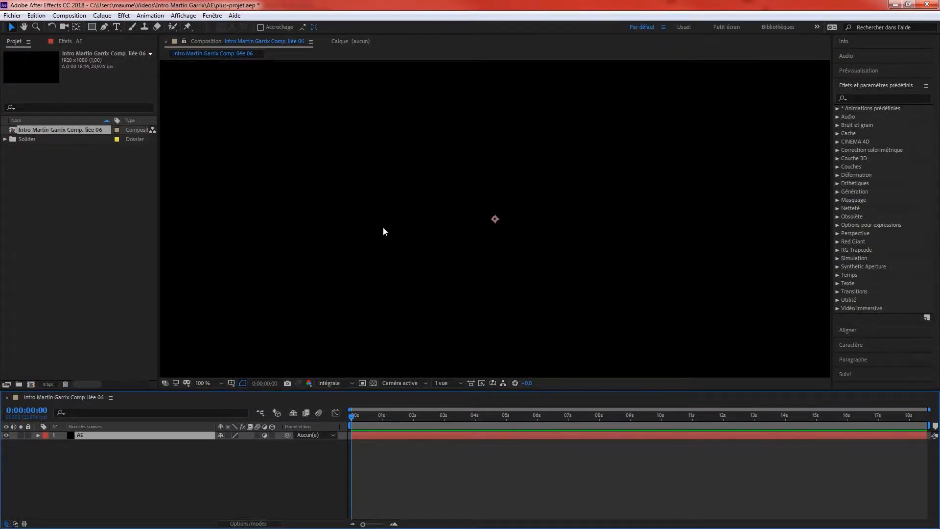
- Import Plus.png and add it above the AE layer at the start of the linked composition
scroll(383, 227, "down", 3)
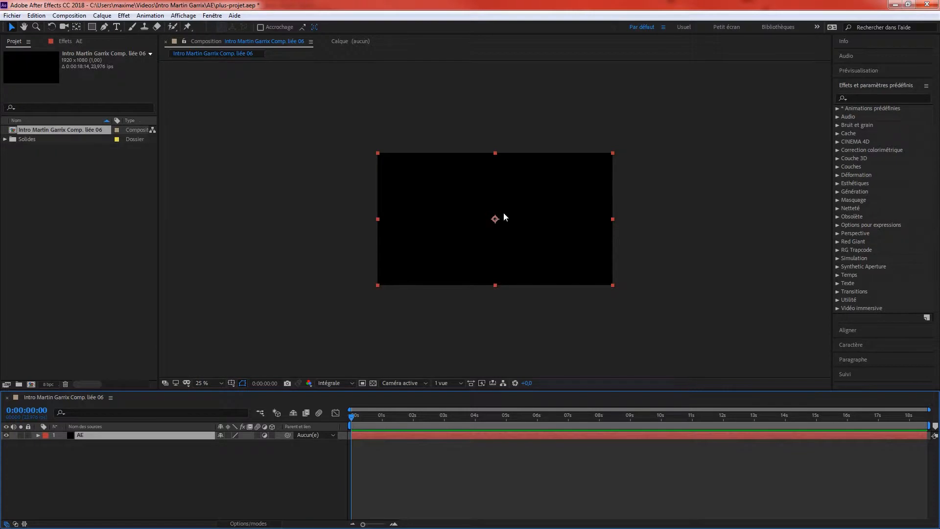
left_click(132, 468)
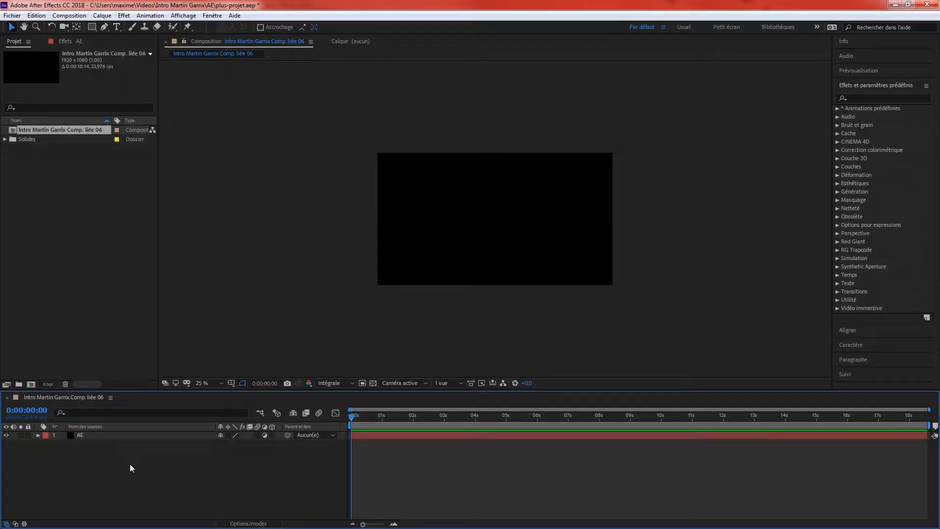
left_click_drag(363, 417, 350, 418)
left_click(49, 183)
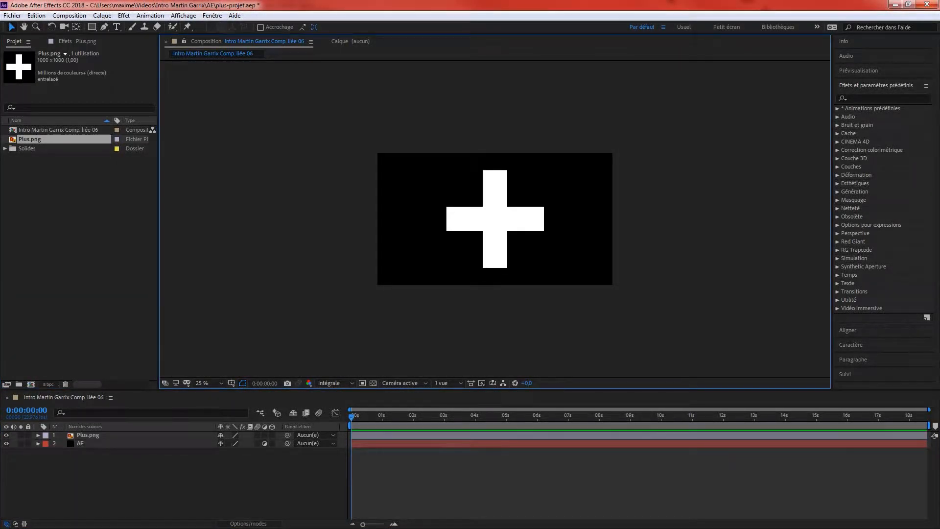
- Import the Martin Garrix Show S3E14 Season Finale intro video and place it beneath the AE layer
left_click(101, 253)
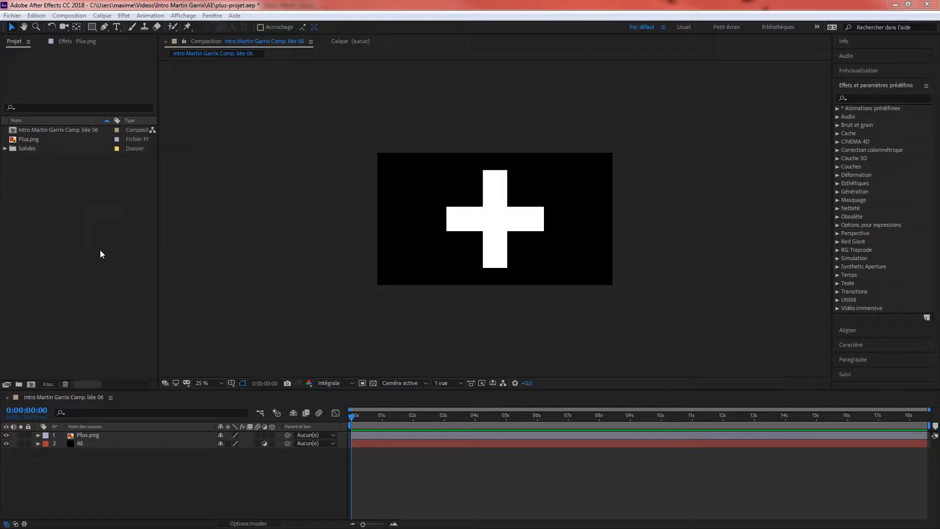
double_click(85, 208)
left_click_drag(41, 129, 337, 450)
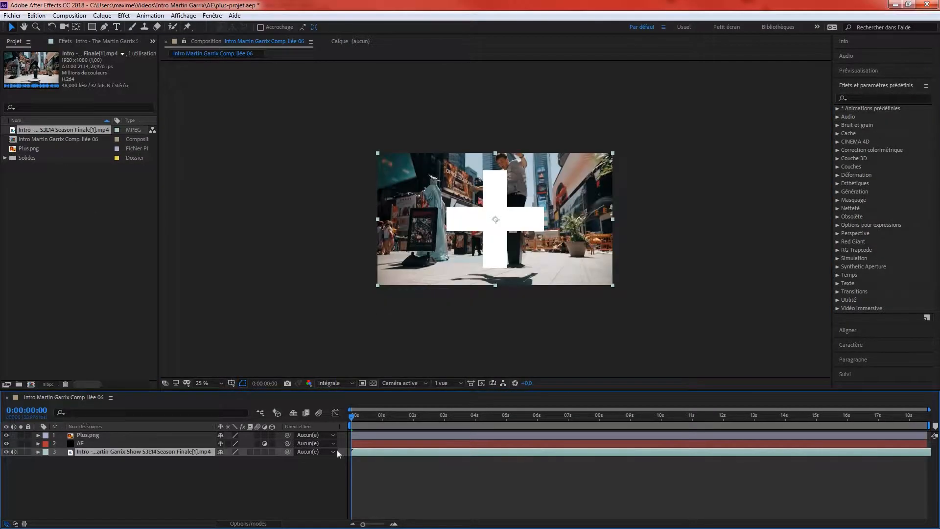
- Hide the Plus.png layer and preview the reference intro, stopping on the logo at 0:00:13:05
left_click(6, 435)
key("space")
left_click_drag(591, 421, 754, 453)
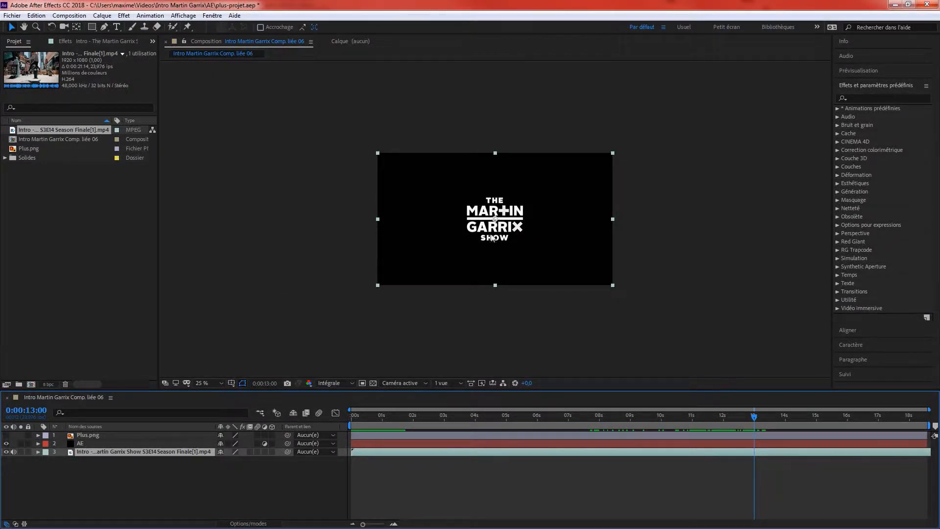
left_click_drag(755, 416, 763, 417)
scroll(519, 217, "up", 3)
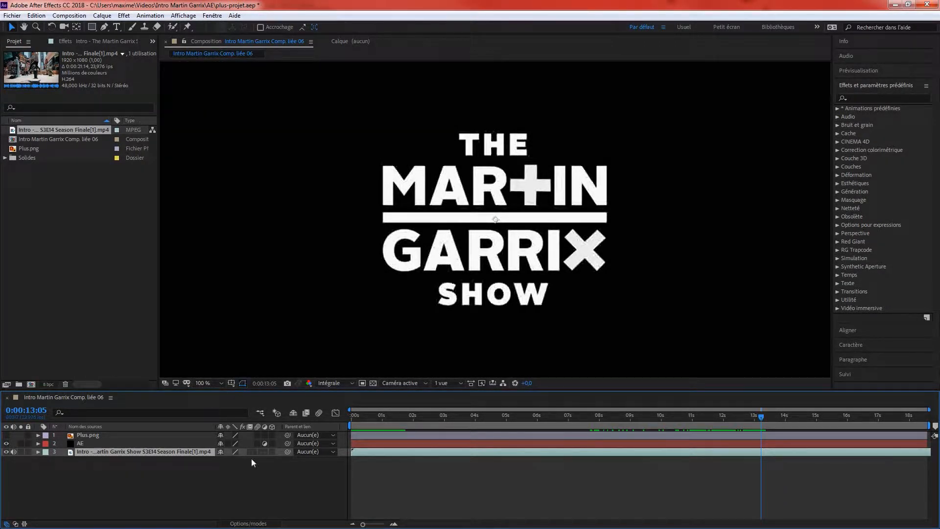
left_click(231, 470)
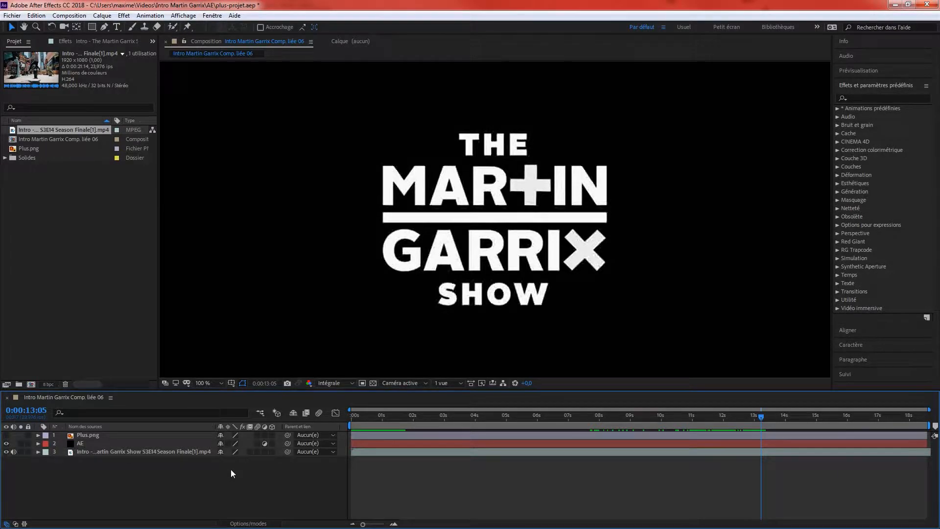
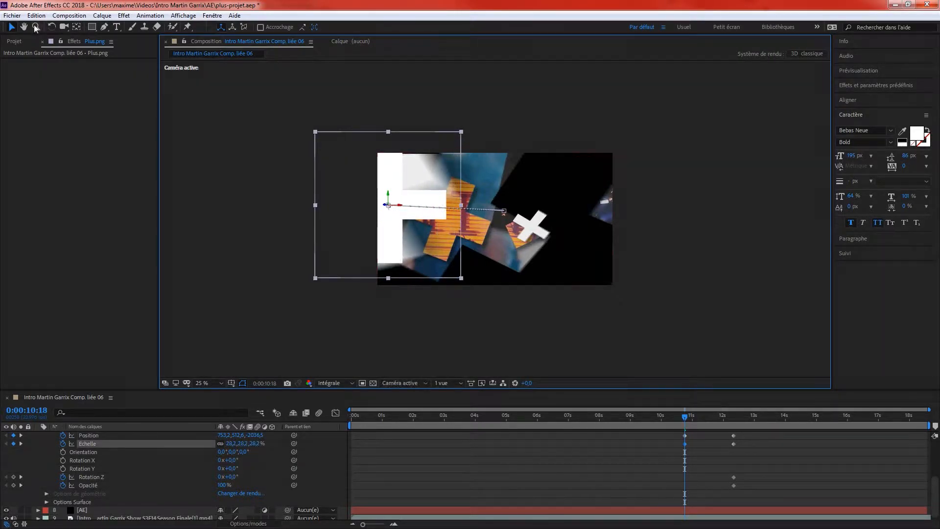
- Rotate the large Plus.png layer at 0:00:10:18 with the Rotation tool to a Z orientation of about 252.9°
left_click(52, 28)
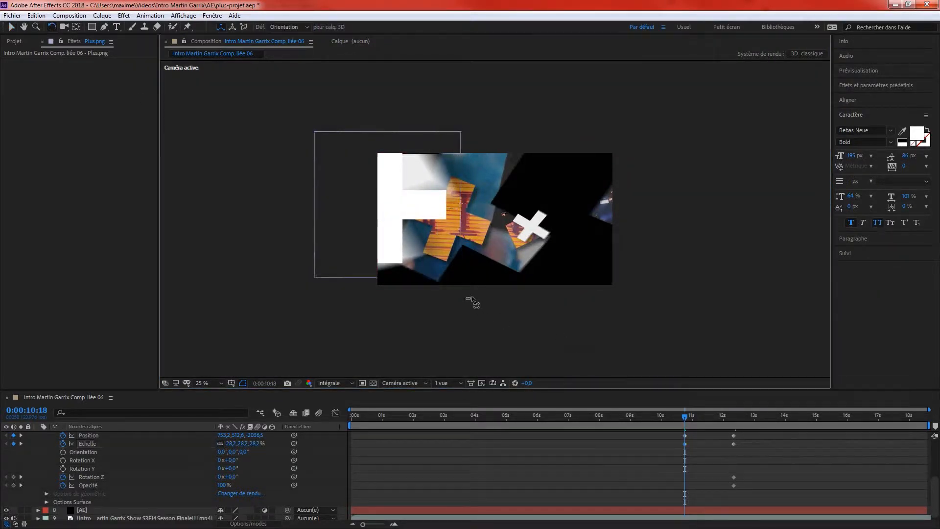
left_click(475, 282)
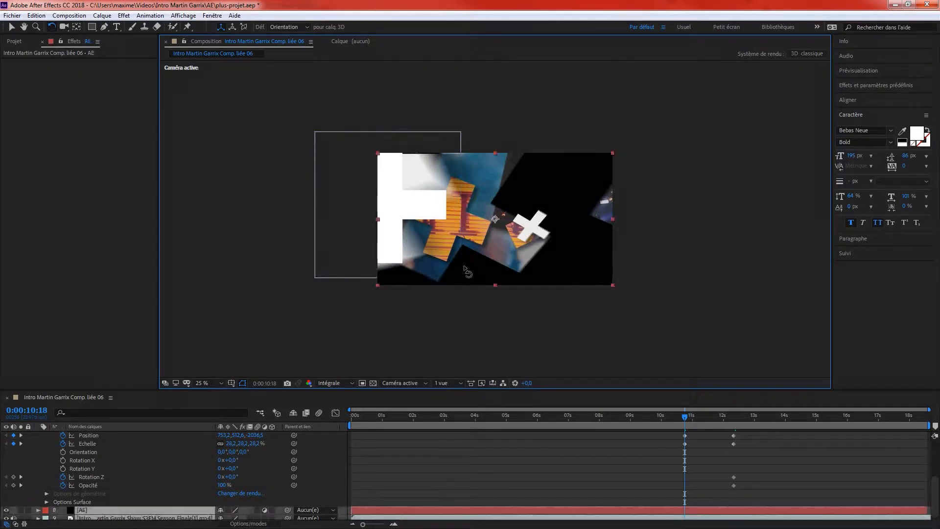
left_click(350, 207)
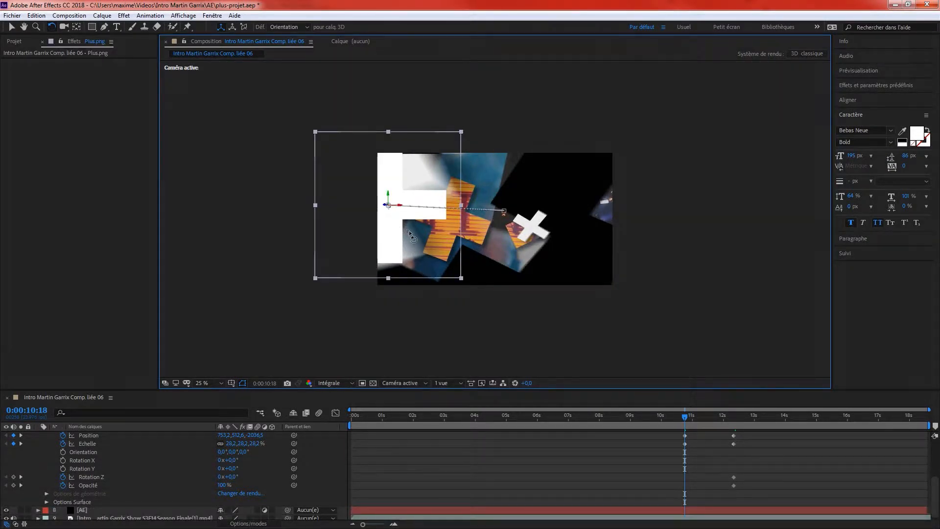
left_click_drag(409, 231, 419, 231)
key("ctrl+z")
scroll(393, 209, "up", 1)
scroll(391, 208, "down", 1)
left_click_drag(388, 206, 388, 205)
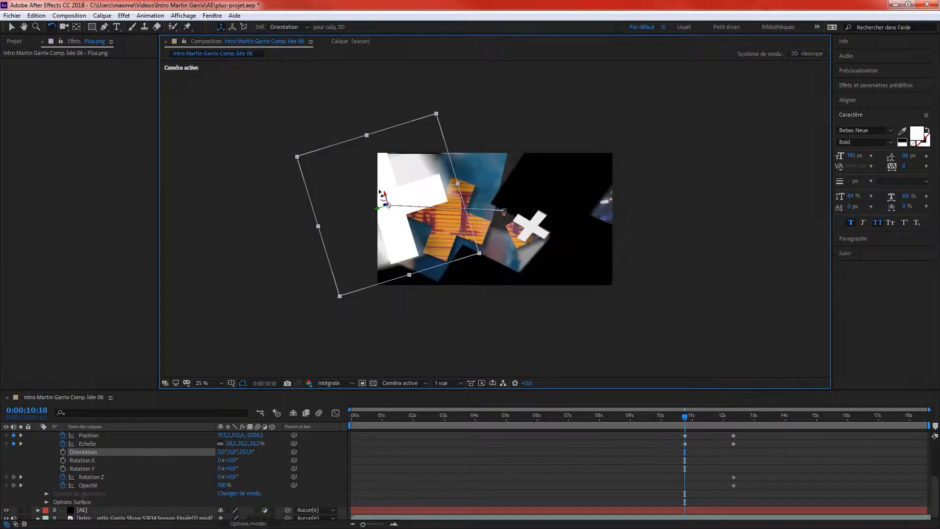
- Enable keyframing of Orientation, Rotation X and Rotation Y on the Plus.png layer at 0:00:12:08 and preview from 0:00:10:18
left_click_drag(684, 430, 734, 476)
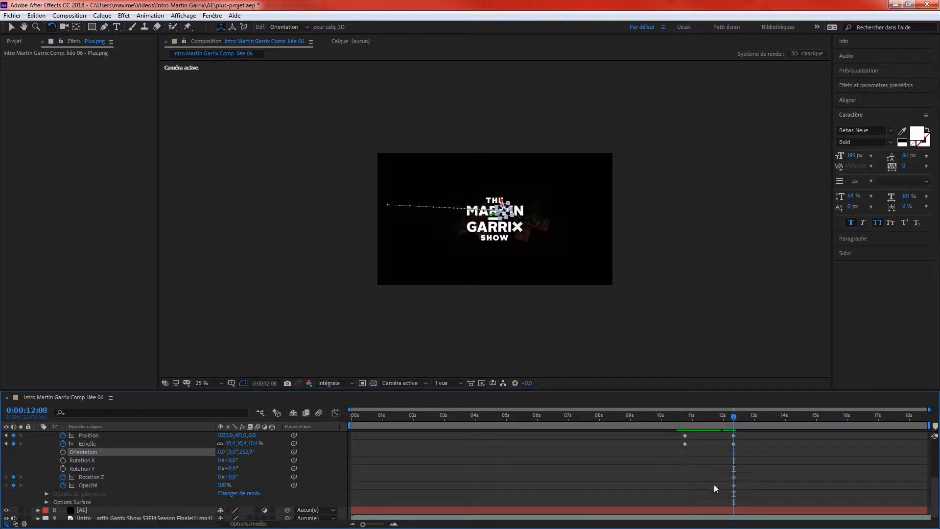
left_click(63, 451)
left_click(63, 460)
left_click(62, 468)
left_click(687, 423)
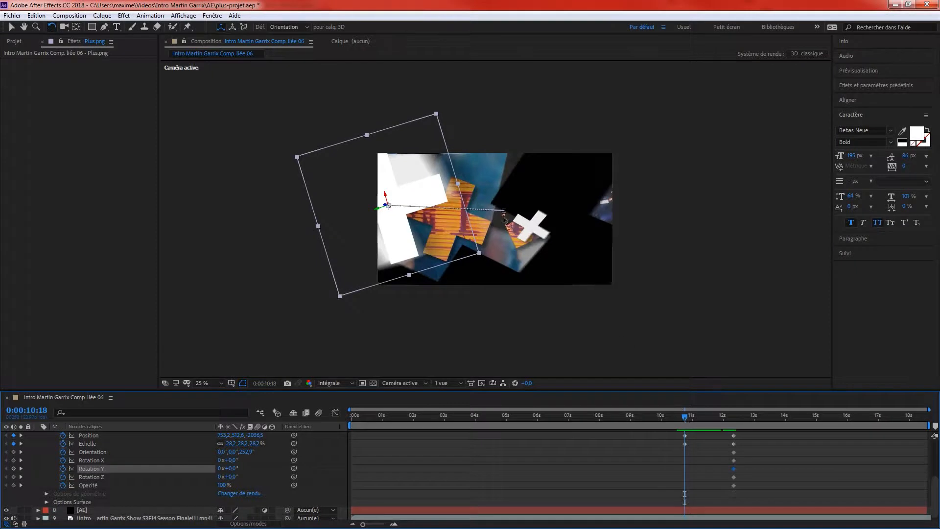
key("space")
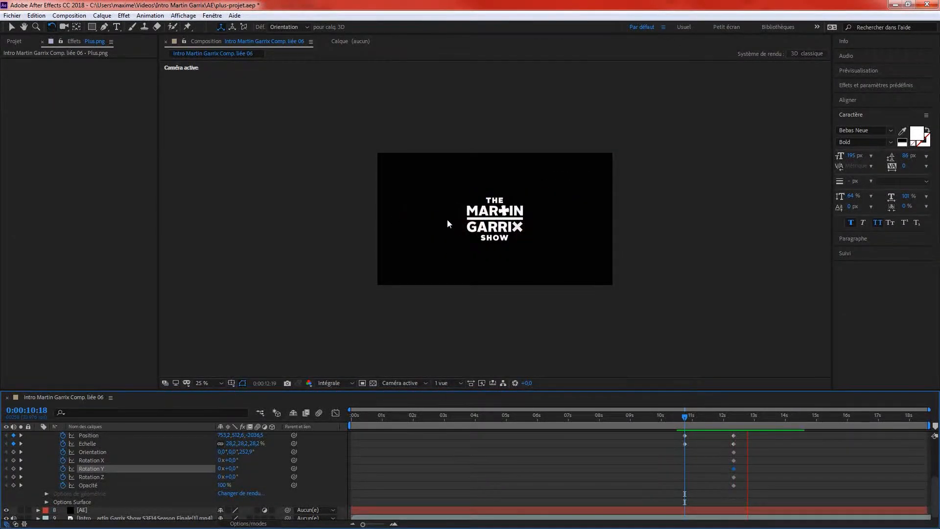
key("space")
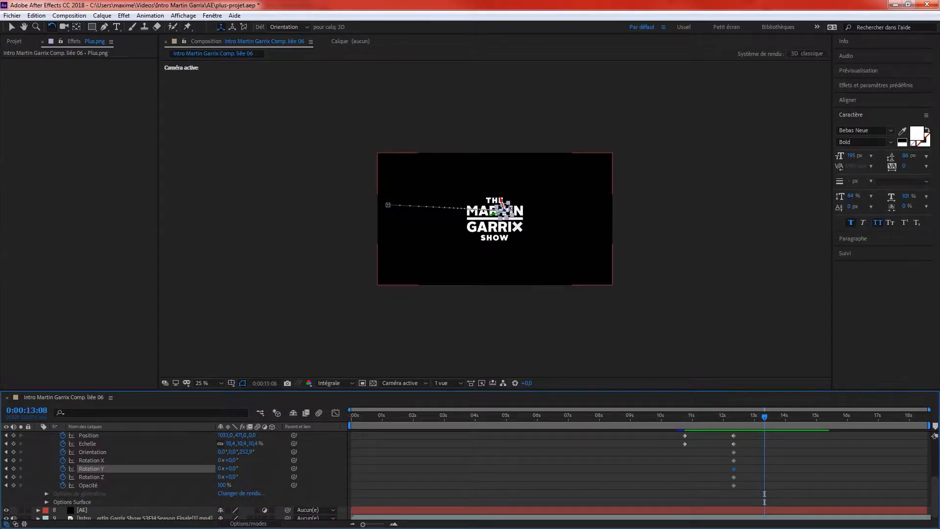
- Straighten the plus inside the MARTIN logo at 0:00:12:08 with the Rotation tool to a Z orientation of about 270.1°
left_click_drag(745, 416, 736, 418)
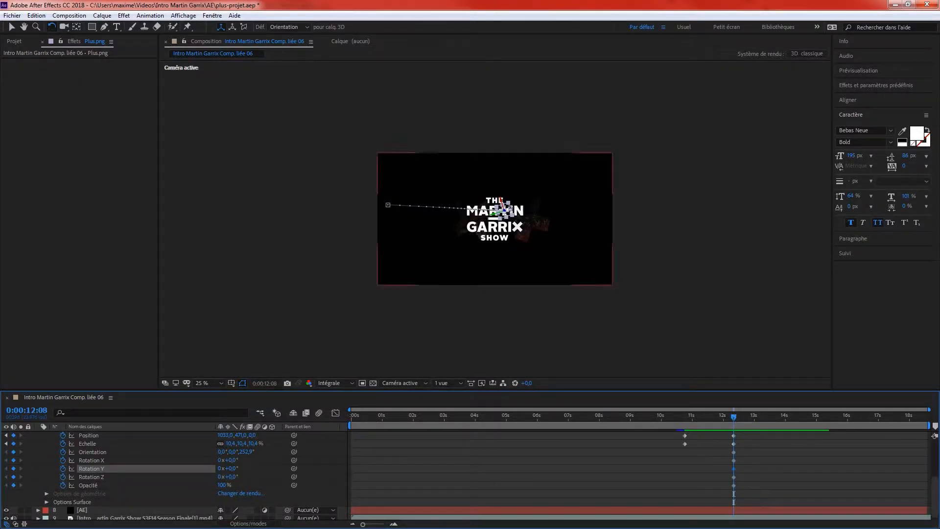
scroll(510, 208, "up", 5)
scroll(657, 116, "down", 1)
left_click_drag(572, 169, 577, 124)
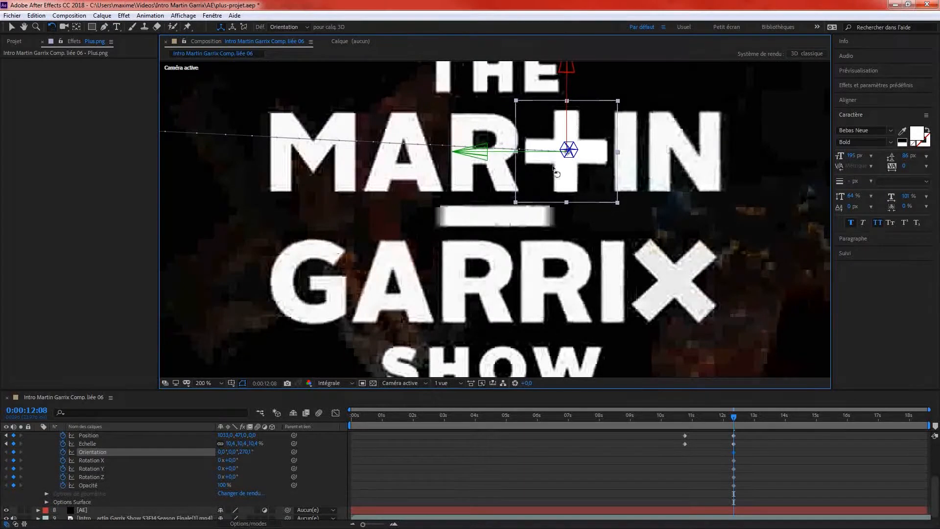
- Rotate the large plus at 0:00:10:18 to a Z orientation of about 59.1° and preview the animation
scroll(576, 123, "down", 4)
left_click_drag(706, 420, 684, 412)
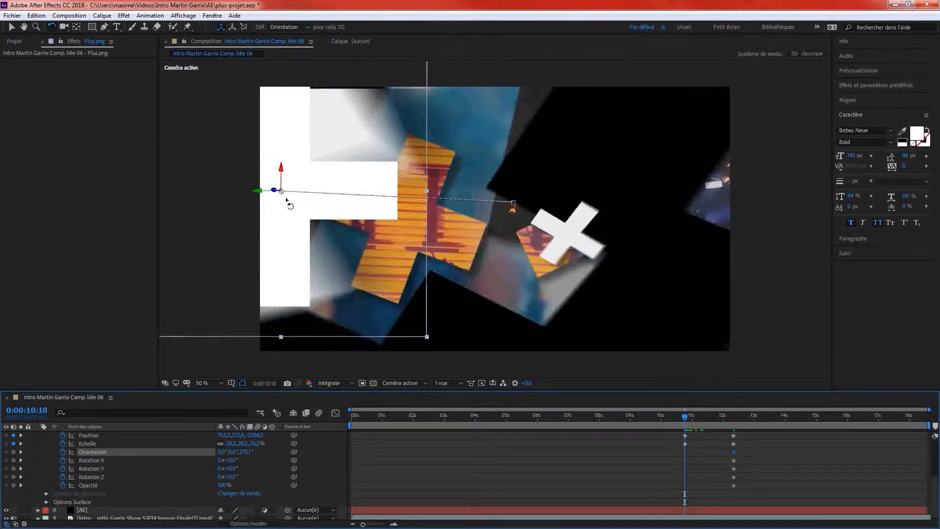
left_click_drag(271, 185, 281, 240)
key("space")
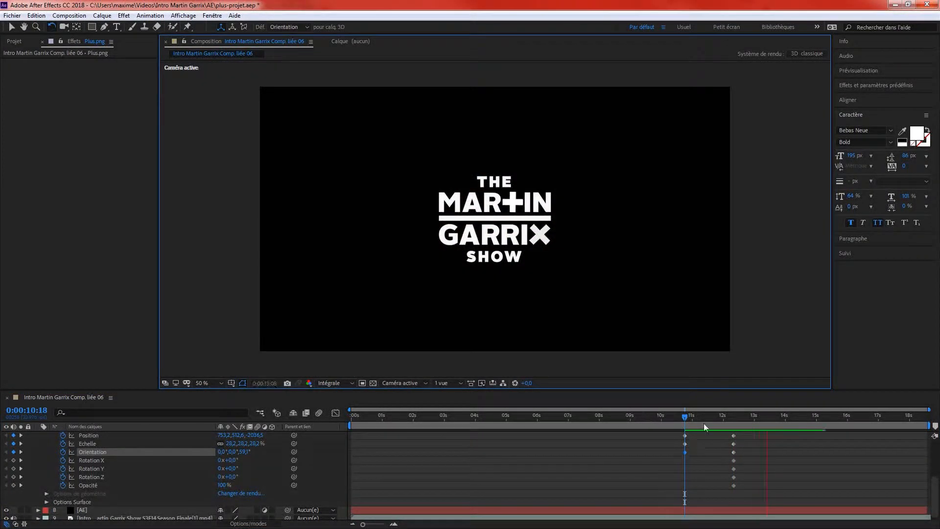
left_click(685, 417)
- Shift the plus's starting Position, Scale and Orientation keyframes earlier to 0:00:10:07
left_click_drag(687, 420, 675, 438)
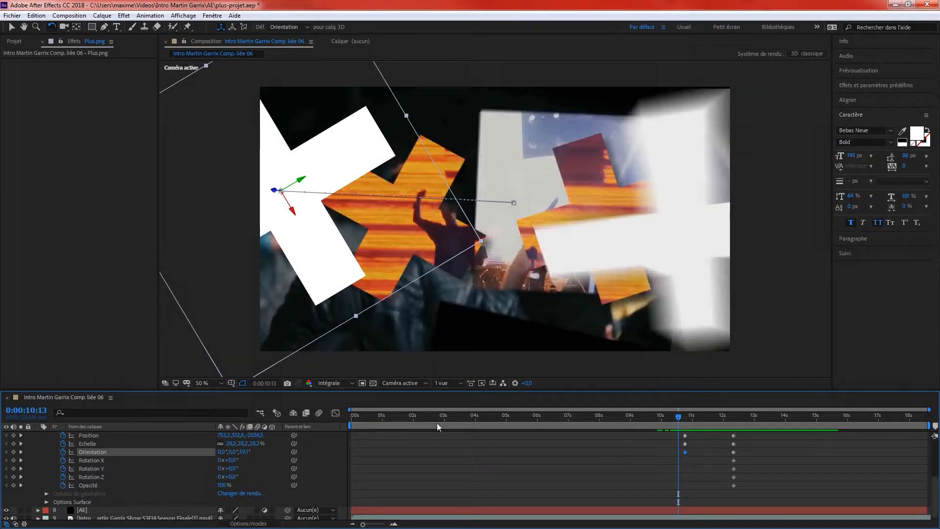
left_click(12, 27)
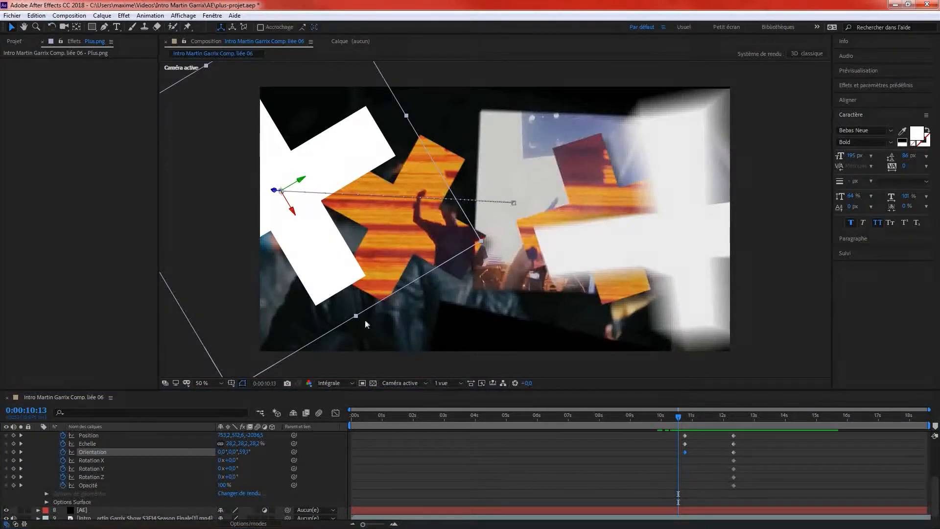
left_click_drag(695, 435, 671, 456)
key("j")
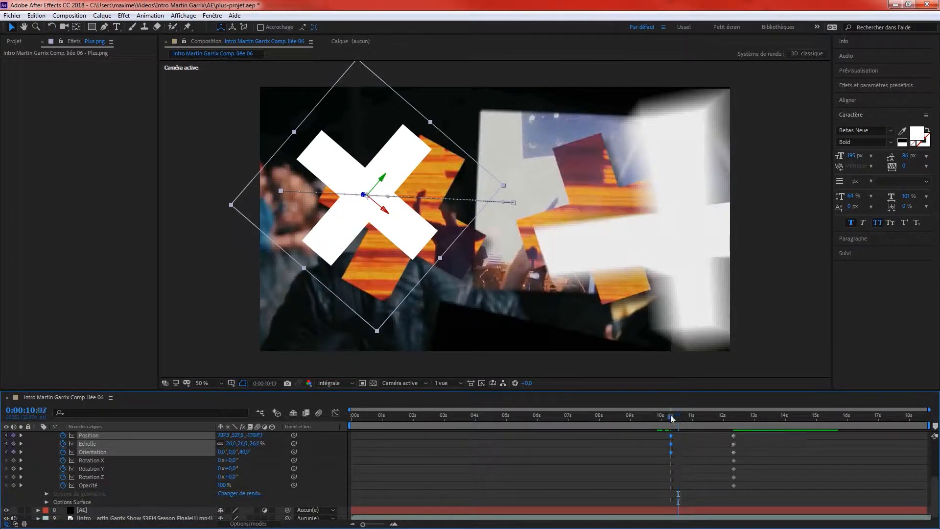
- Try pulling the plus out of frame at 0:00:10:07 to a Z position of about -2513.6, checking the logo at 0:00:12:08
left_click_drag(273, 190, 179, 261)
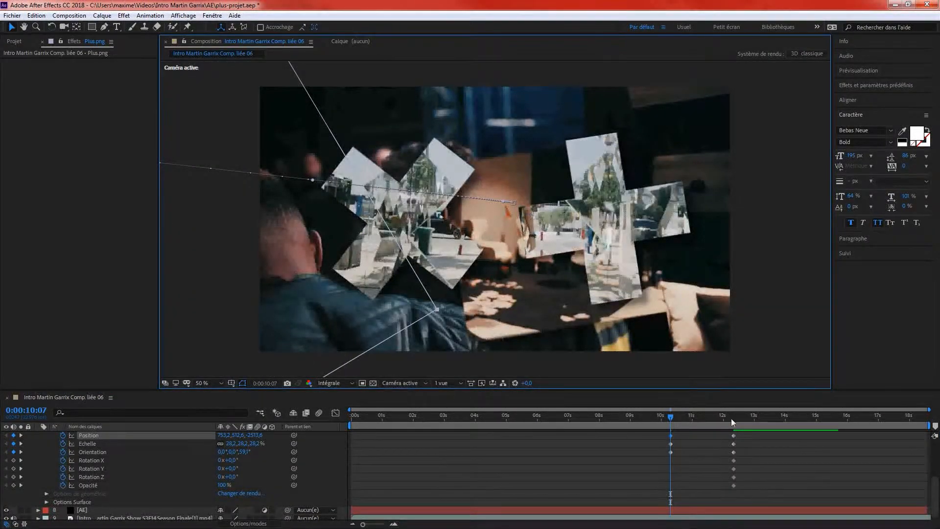
left_click_drag(667, 417, 734, 443)
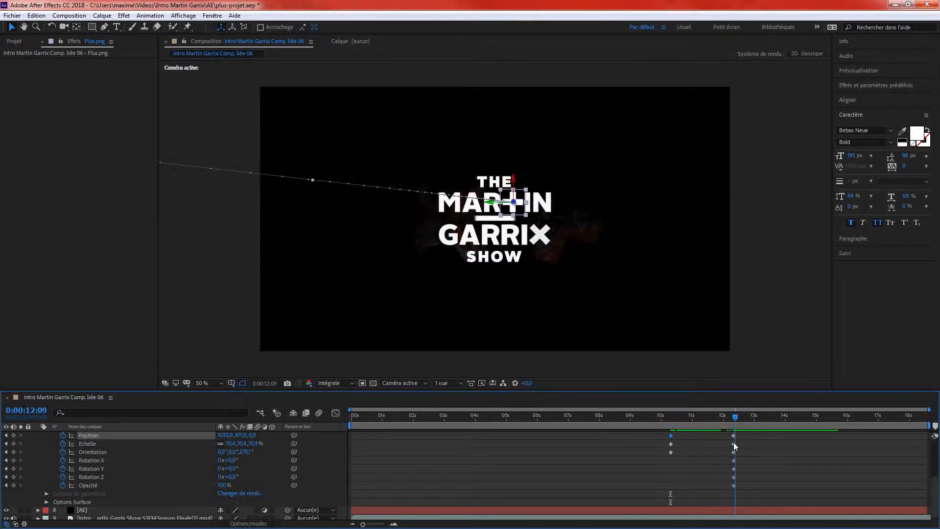
key("slash")
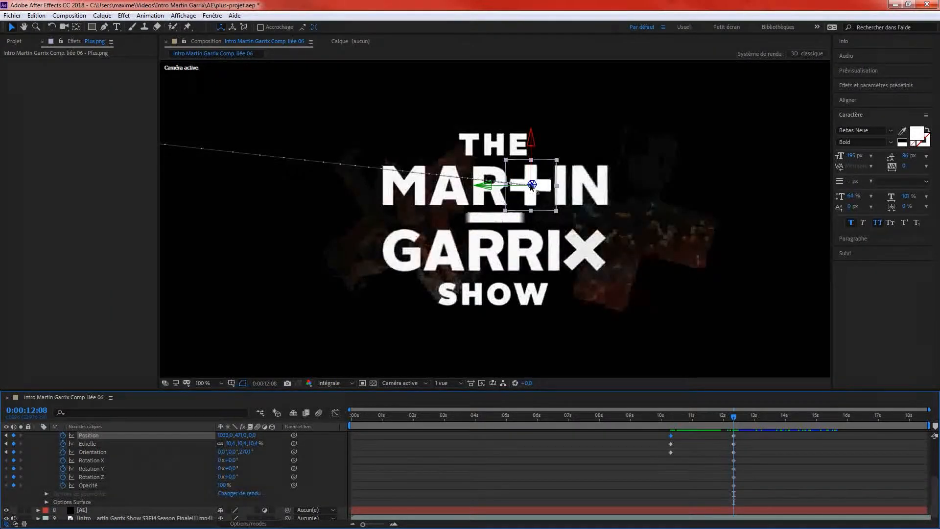
- Try to rotate the plus inside the logo at 0:00:12:08 with the Rotation tool and undo it
left_click(51, 29)
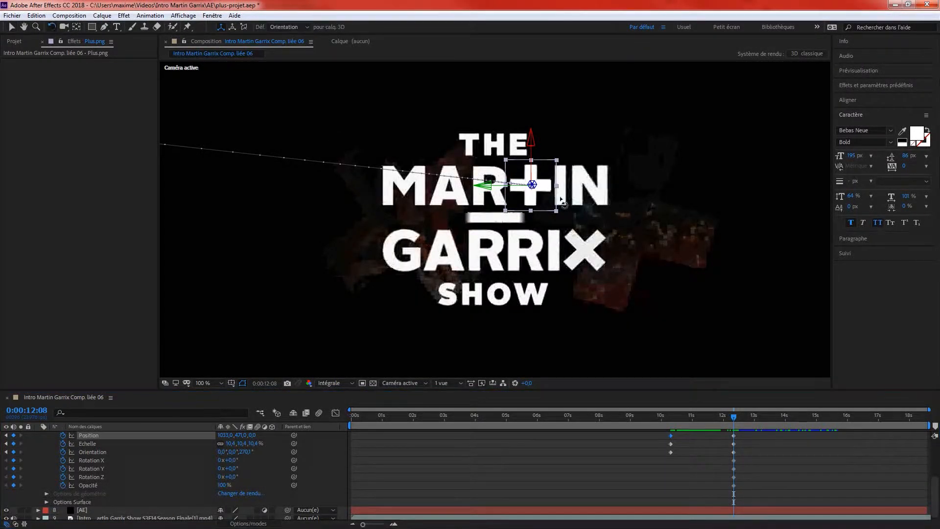
left_click_drag(534, 185, 531, 188)
key("ctrl+z")
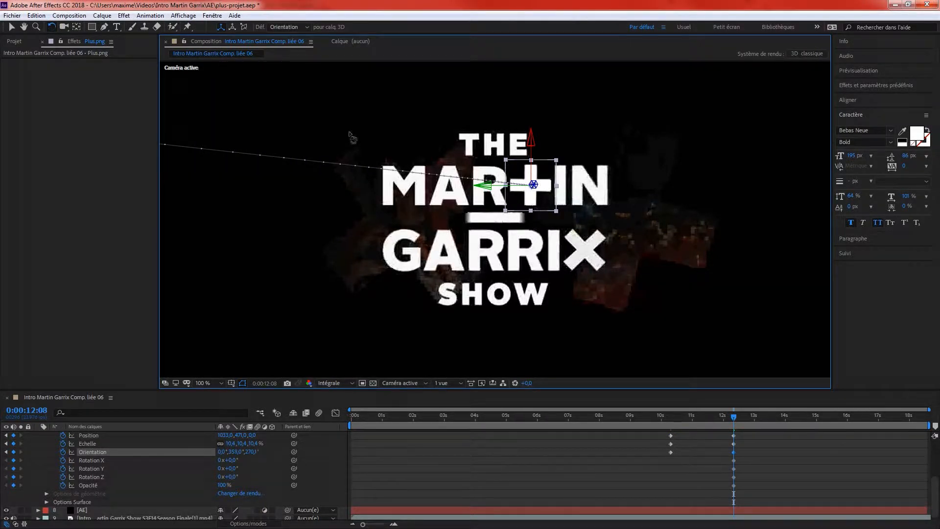
key("ctrl+z")
- Try another Z rotation of the plus at 0:00:12:08, preview it, and undo back past the out-of-frame move
left_click_drag(532, 185, 543, 122)
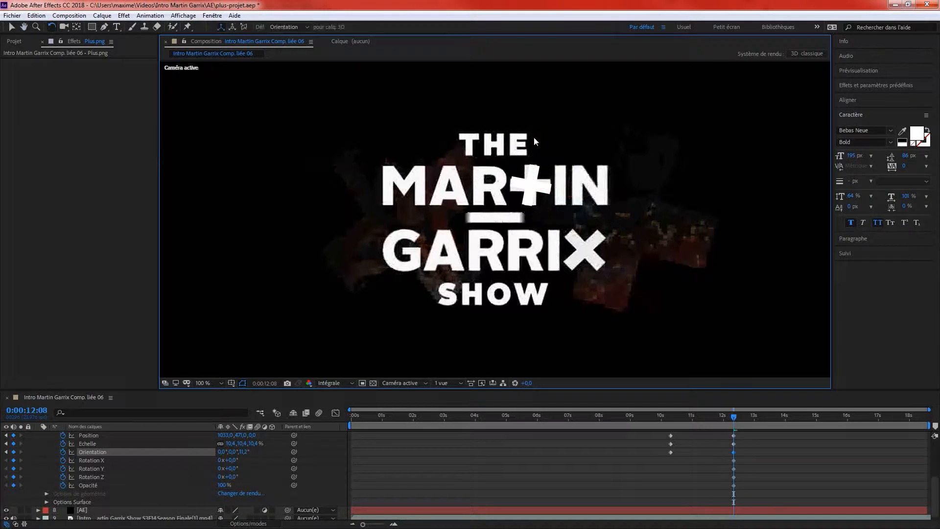
key("space")
key("space")
key("ctrl+z")
left_click_drag(713, 415, 706, 417)
key("ctrl+z")
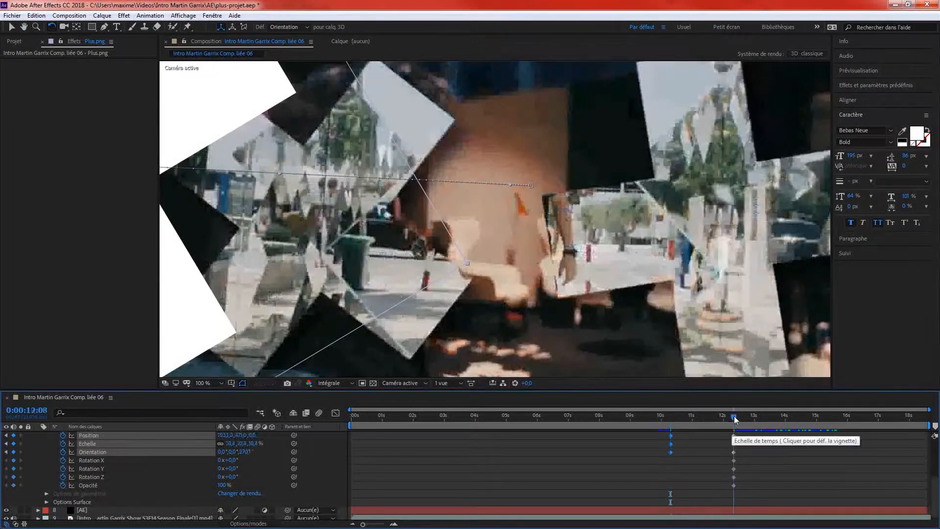
left_click(735, 416)
key("comma")
key("comma")
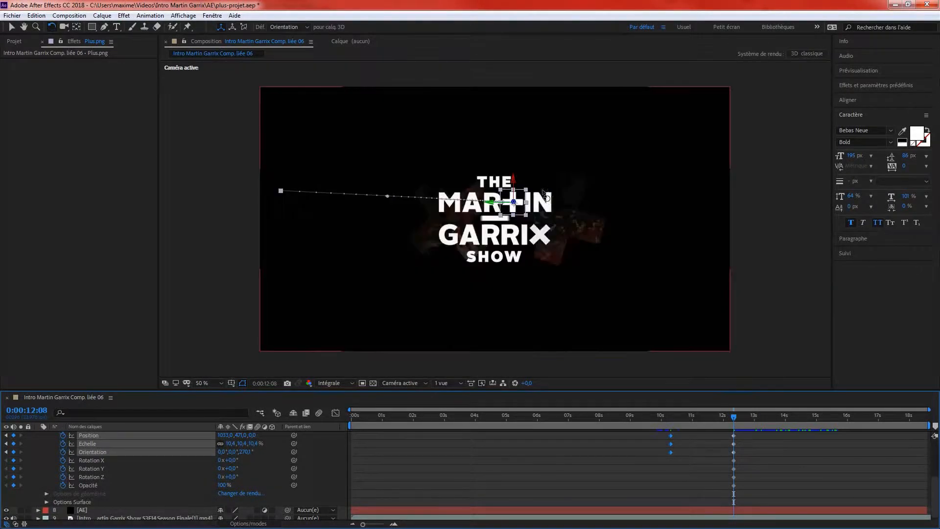
- Move the plus out of frame at 0:00:10:07 along its Z axis to a Z position of about -2525.6
left_click(671, 416)
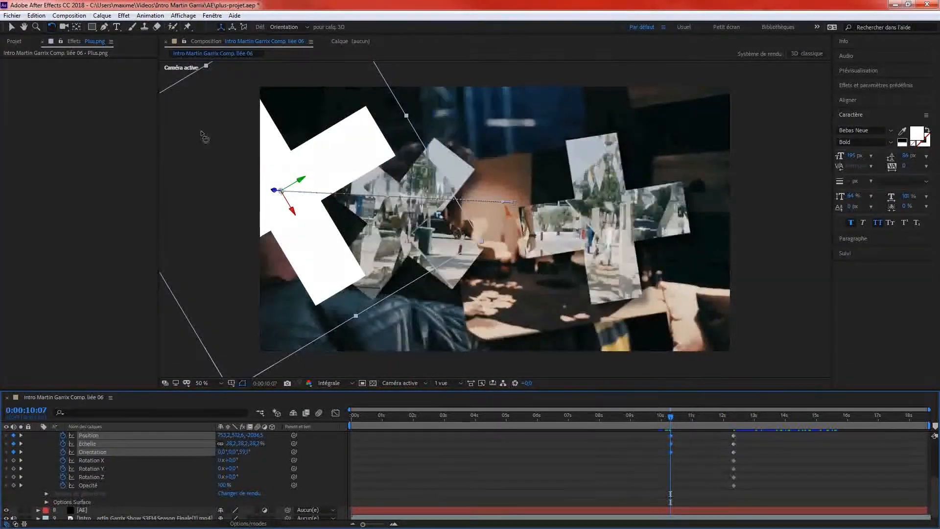
left_click(37, 15)
mouse_move(45, 49)
left_click(363, 238)
scroll(359, 222, "down", 2)
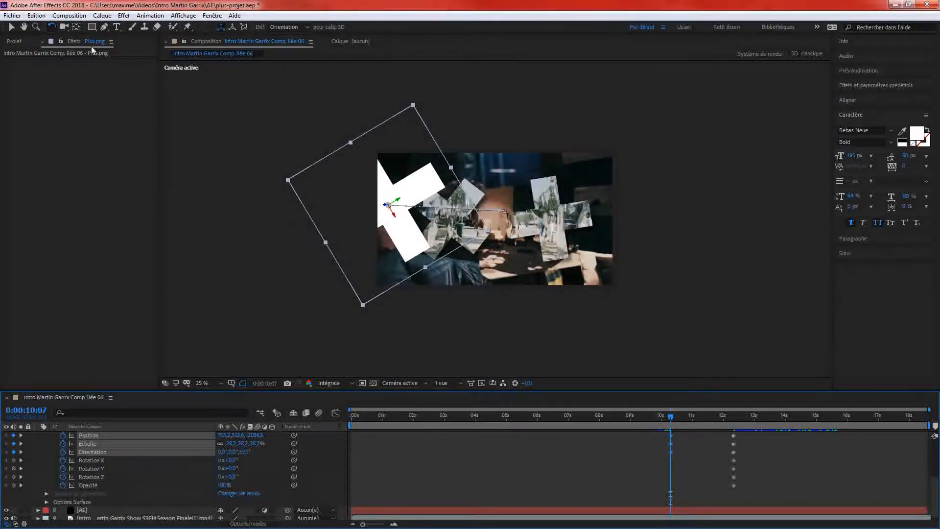
left_click(11, 26)
left_click_drag(385, 204, 323, 215)
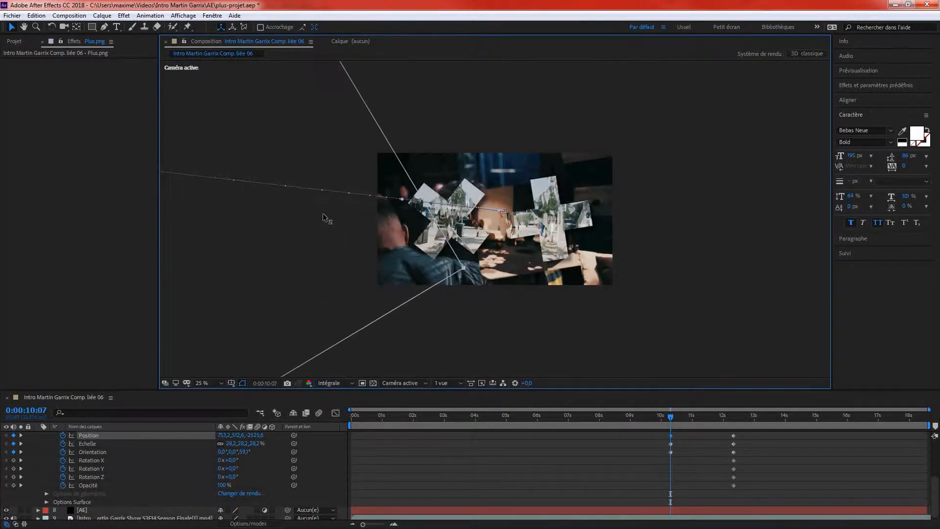
scroll(322, 213, "down", 2)
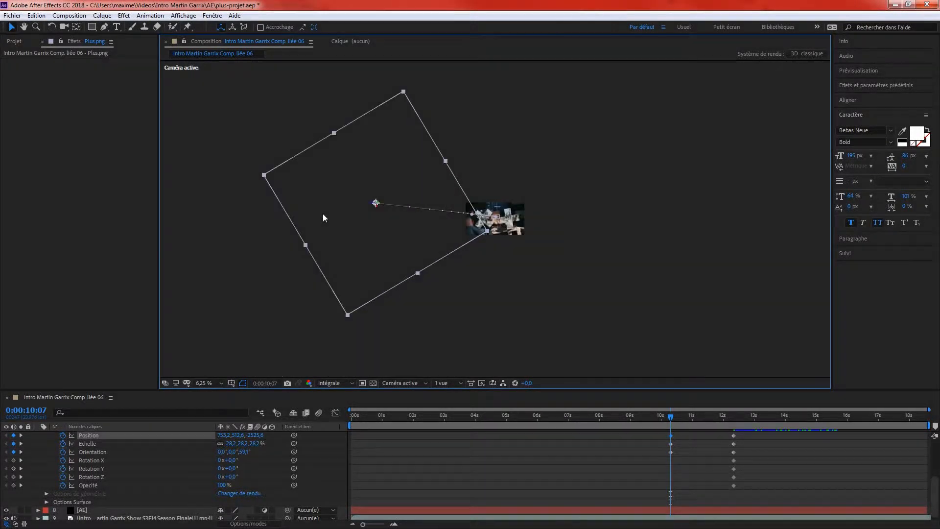
- Rotate the out-of-frame plus at 0:00:10:07 to a Z orientation of about 31.3° and preview up to the logo
left_click(52, 27)
key("period")
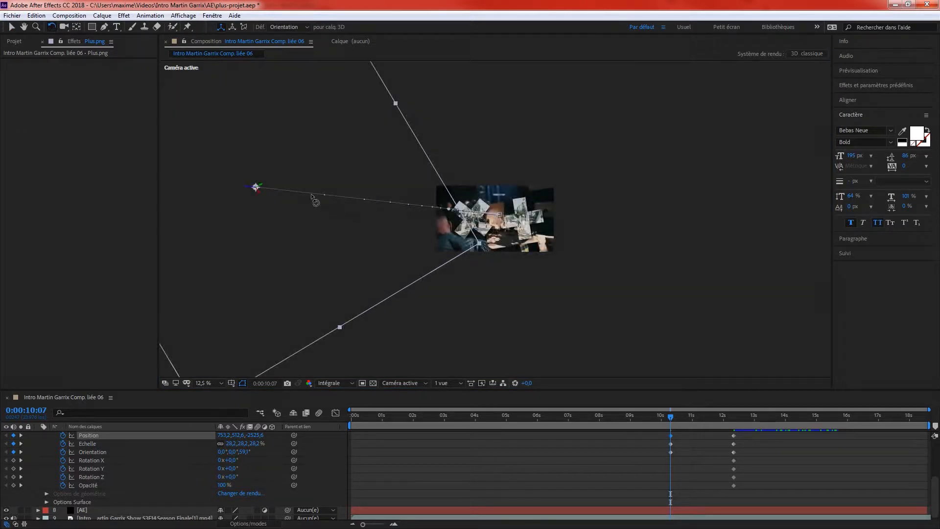
left_click_drag(253, 188, 255, 204)
key("space")
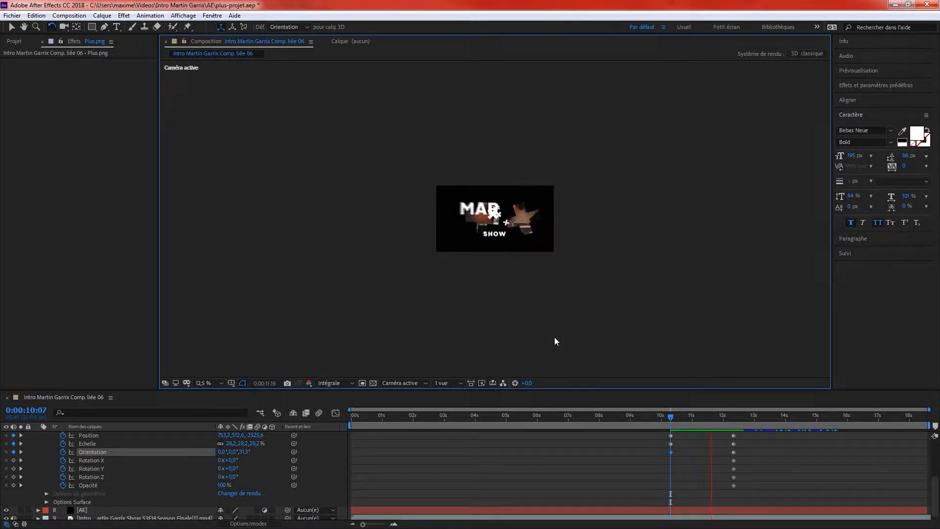
key("space")
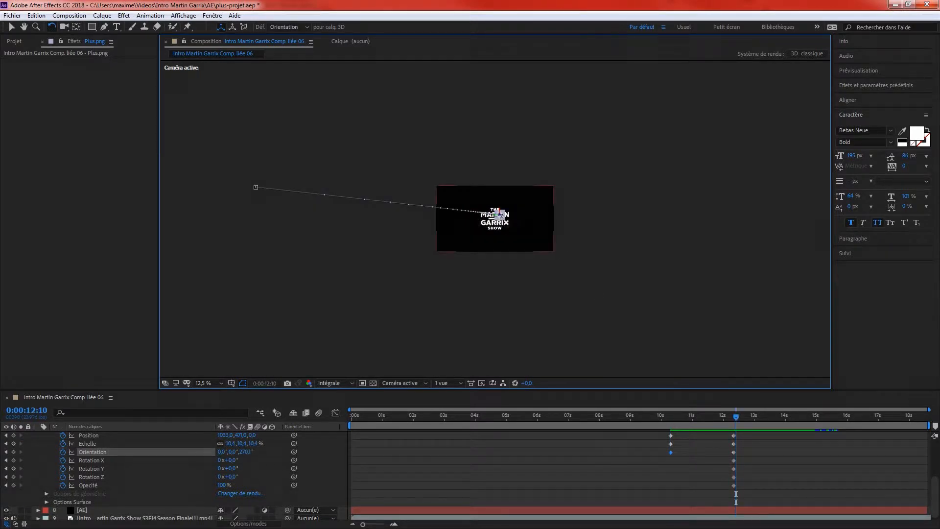
- Try rotating the plus just after its final keyframe, at 0:00:12:10, with the Rotation tool
scroll(519, 210, "up", 2)
key("period")
left_click_drag(532, 183, 542, 44)
key("comma")
key("comma")
key("comma")
- Try an intermediate rotation of the plus at 0:00:11:21 with a Z orientation of about 356.6°
mouse_move(717, 425)
left_mouse_down()
mouse_move(670, 417)
mouse_move(720, 426)
left_mouse_up()
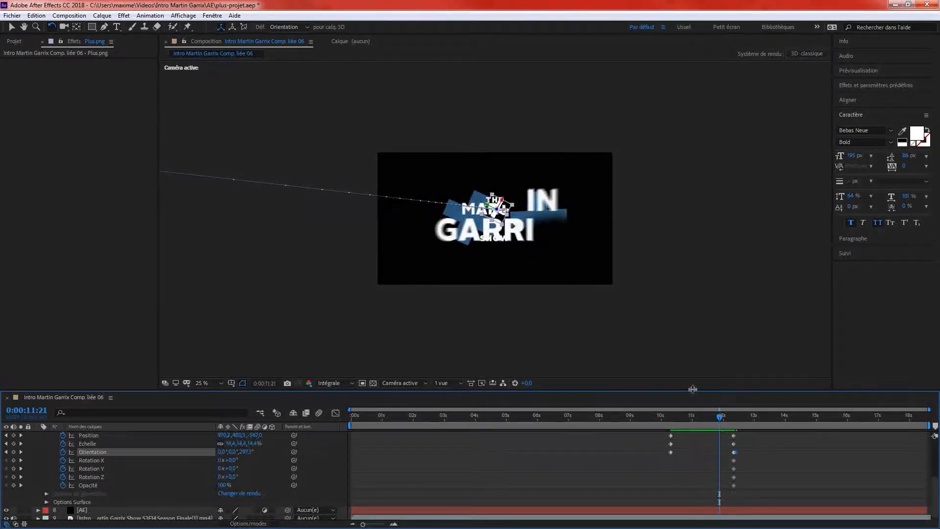
scroll(516, 236, "up", 3)
left_click_drag(502, 179, 579, 307)
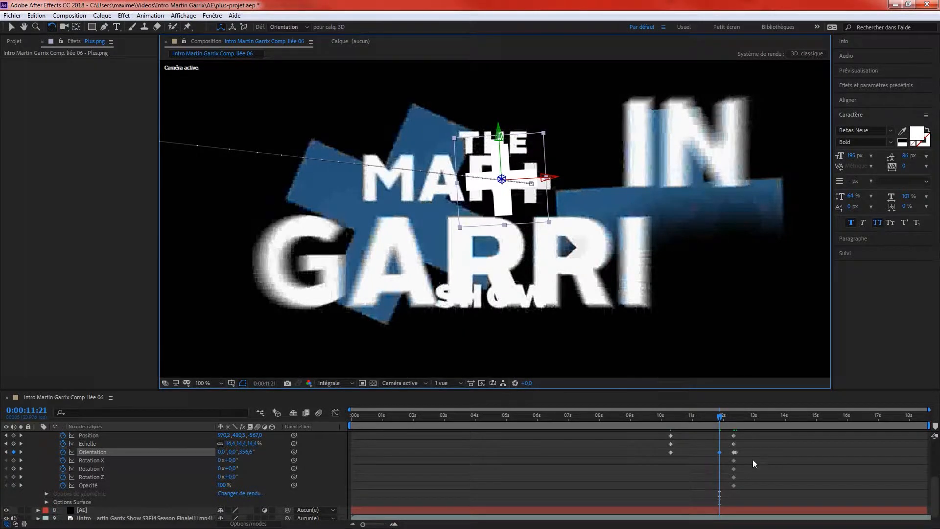
left_click(722, 461)
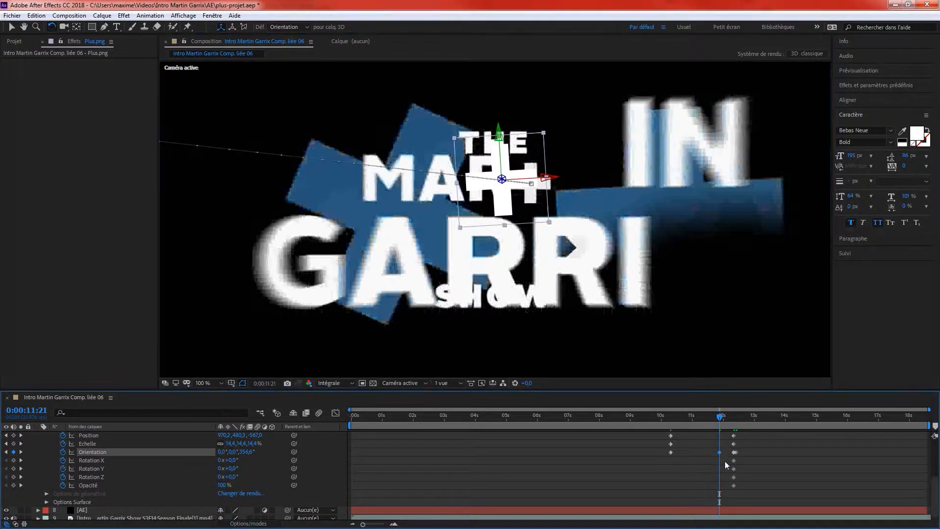
- Rotate the plus at its final keyframe, 0:00:12:08, to a Z orientation of about 183.9° and scrub through the animation
left_click(735, 417)
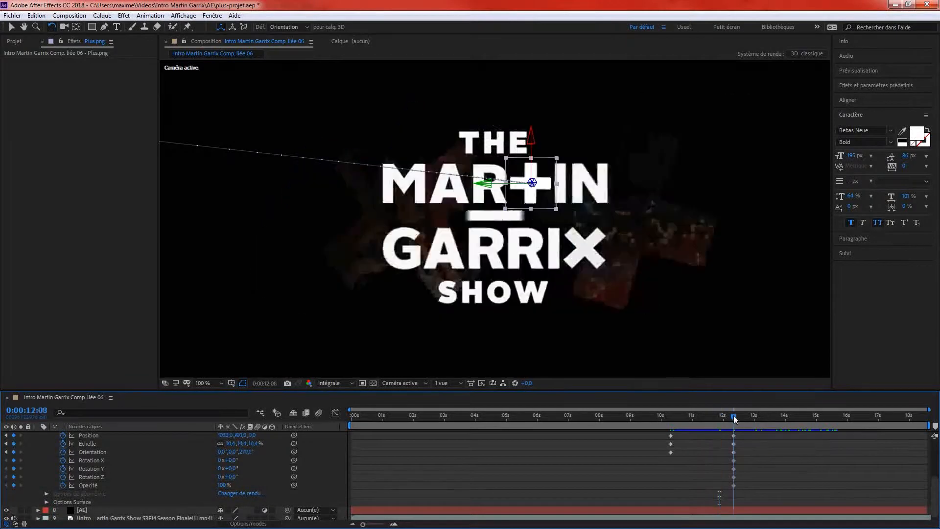
left_click_drag(533, 184, 542, 243)
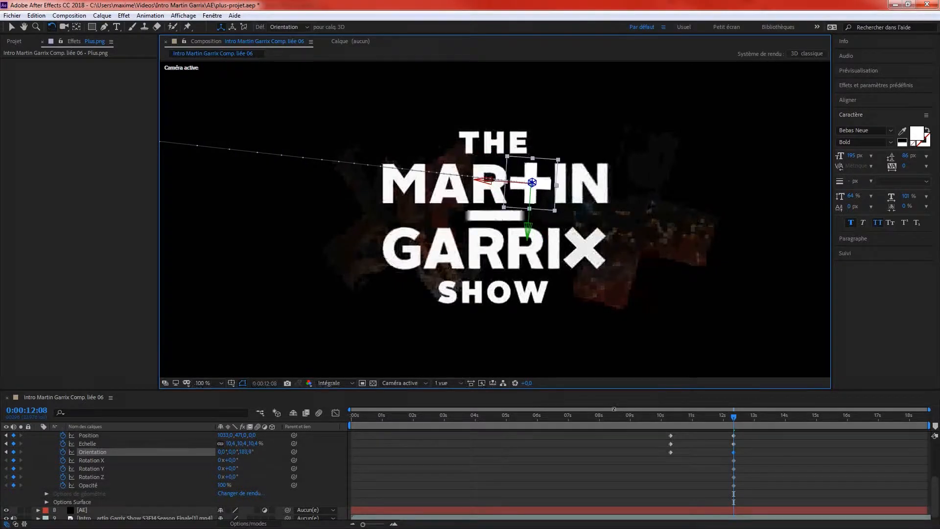
left_click_drag(648, 416, 734, 483)
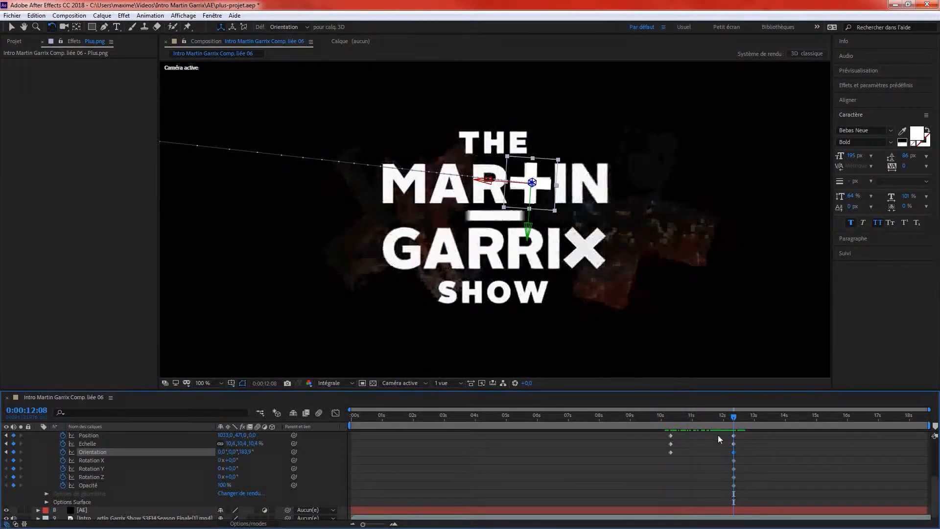
scroll(617, 274, "down", 1)
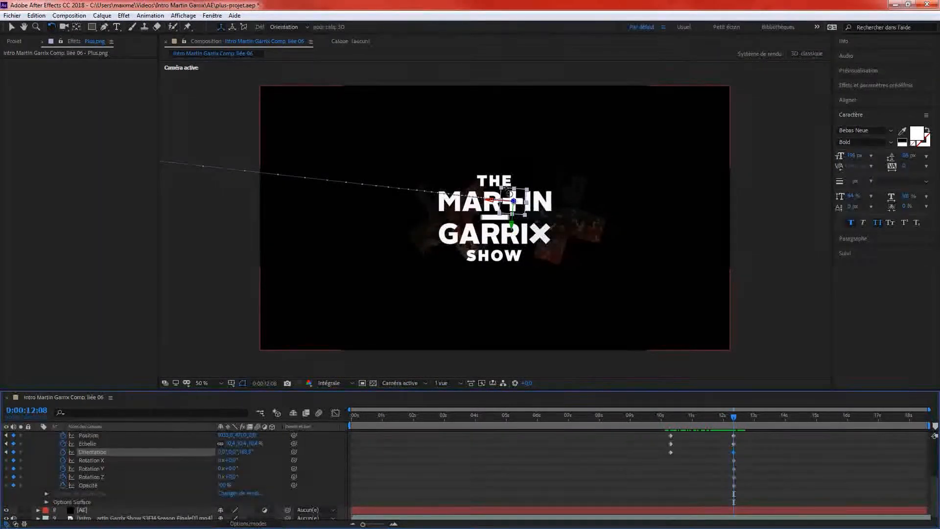
- Fine-tune the plus's rotation inside the logo at 0:00:12:08 and preview the animation from 0:00:09:17
scroll(507, 169, "up", 1)
left_click_drag(532, 183, 531, 184)
scroll(513, 220, "down", 1)
mouse_move(664, 436)
left_mouse_down()
mouse_move(686, 426)
mouse_move(709, 442)
mouse_move(747, 449)
mouse_move(652, 425)
left_mouse_up()
scroll(567, 196, "down", 1)
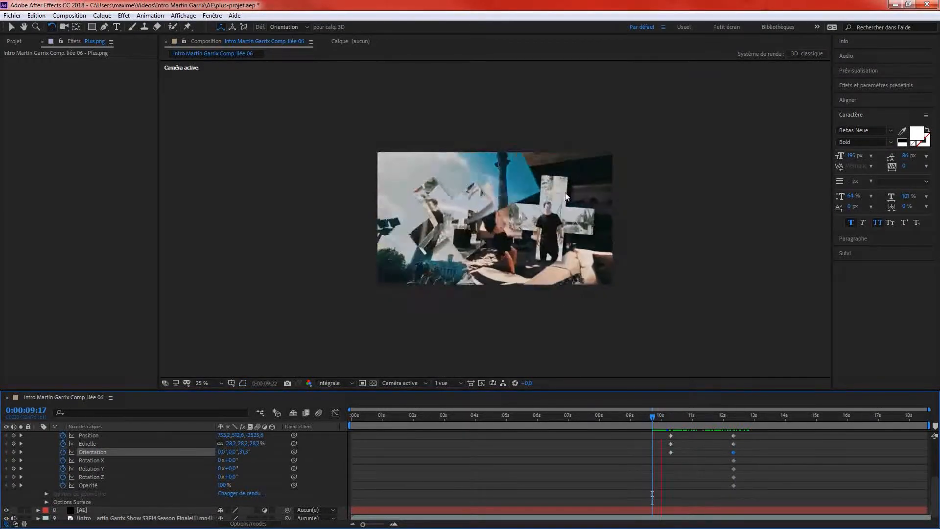
key("space")
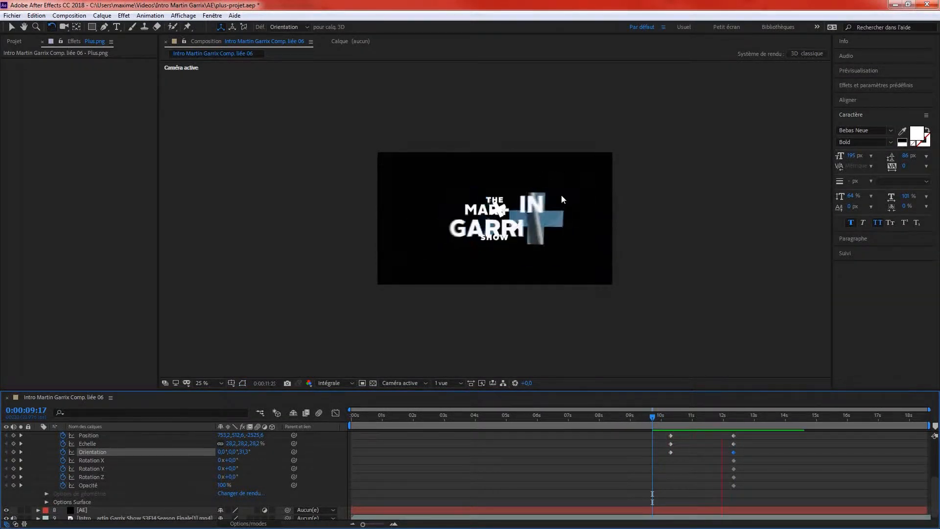
- Move the final keyframes of the layer 7 plus to 0:00:11:20
left_click_drag(730, 417, 729, 500)
left_click_drag(736, 483, 718, 436)
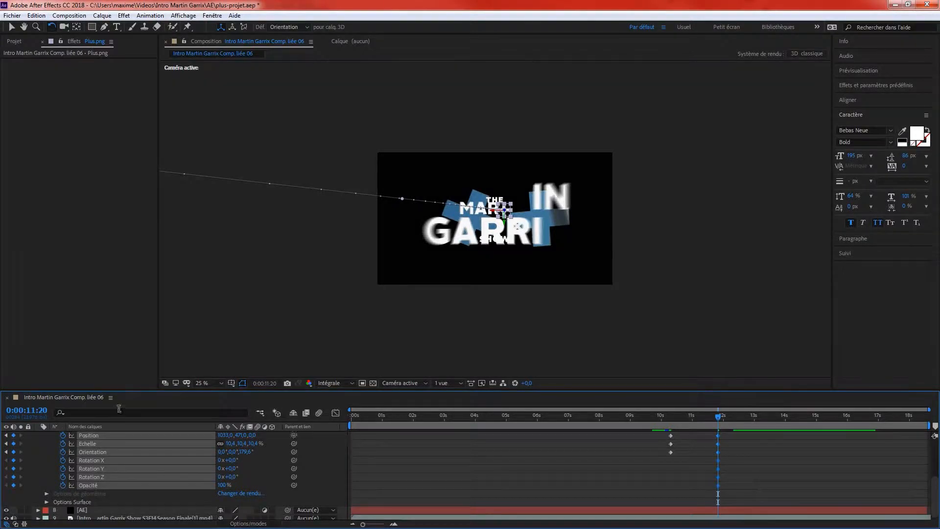
scroll(34, 448, "up", 2)
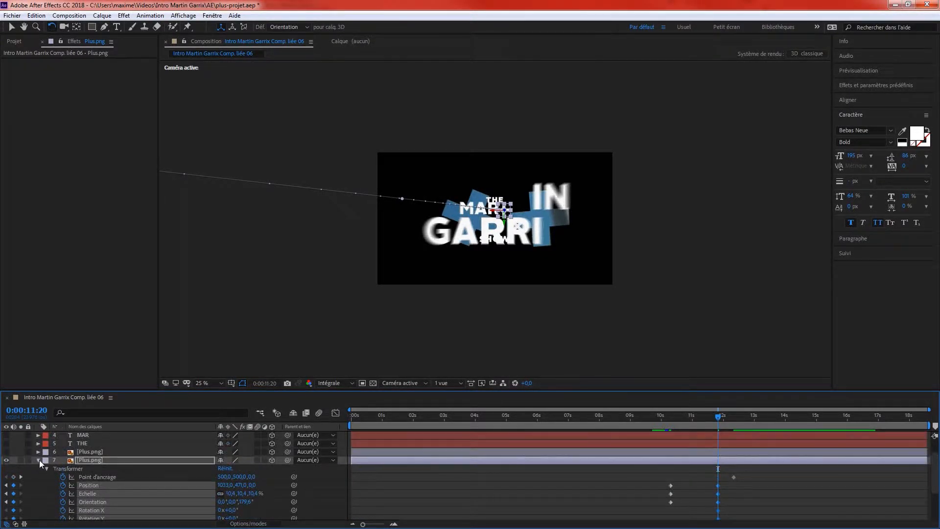
left_click(40, 459)
- Move the layer 6 plus's keyframes to 0:00:11:18 and start keyframing its Orientation, Rotation X and Rotation Y there
left_click(38, 478)
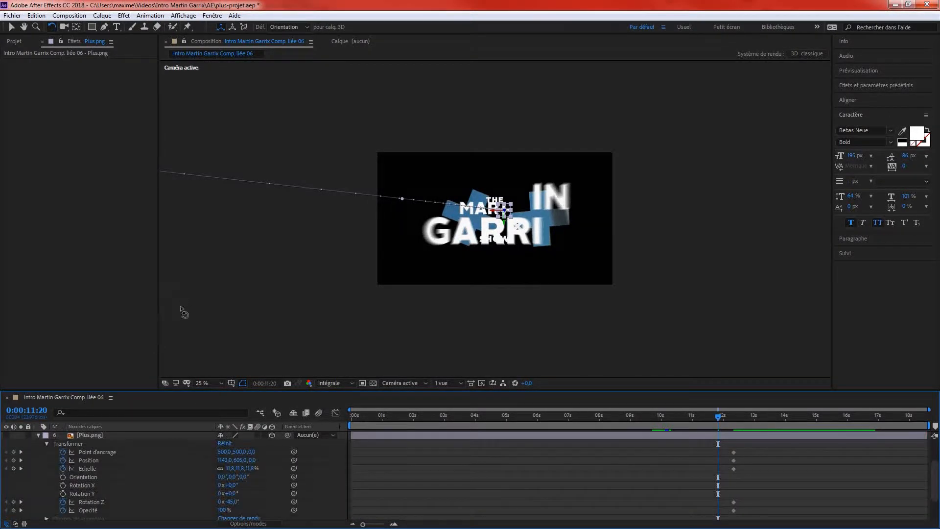
left_click_drag(720, 417, 716, 508)
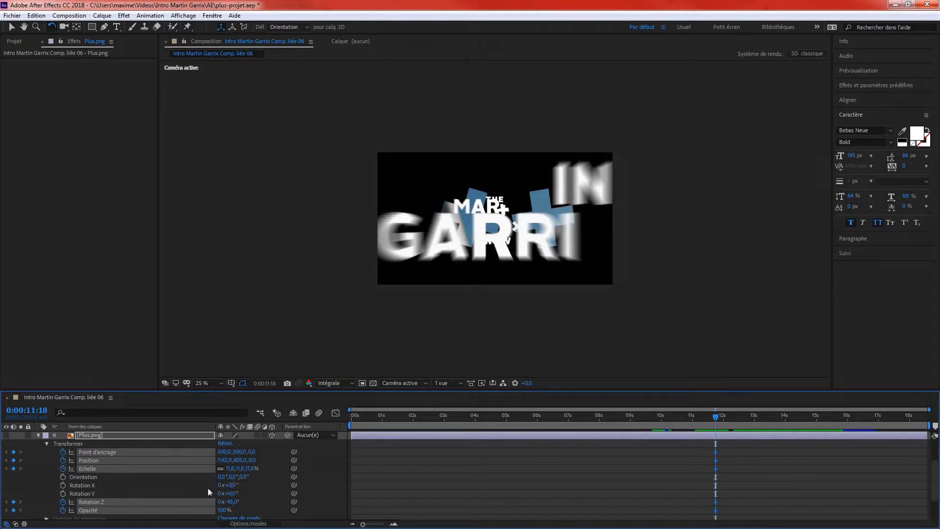
left_click(64, 493)
left_click(62, 486)
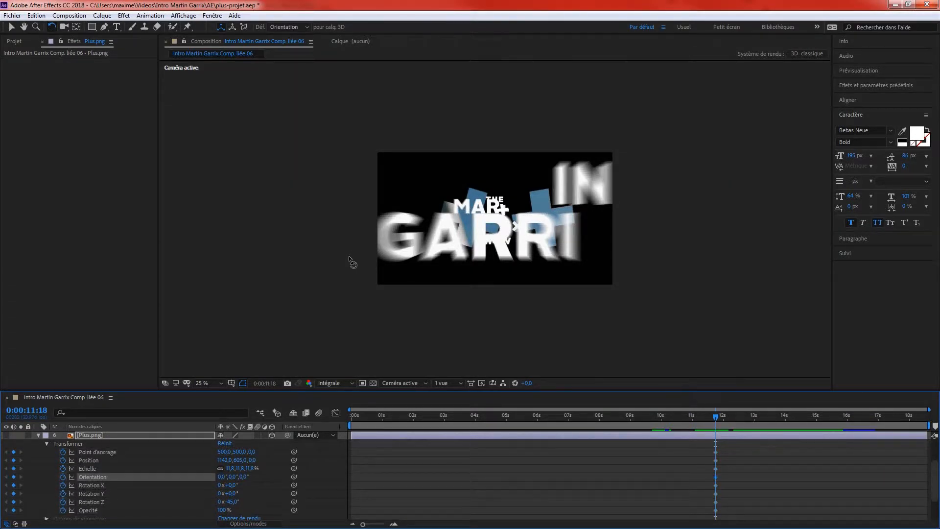
- Check both Plus.png layers along the timeline, hide layer 7 and make layer 6 visible with its transform properties expanded
left_click_drag(713, 419, 675, 422)
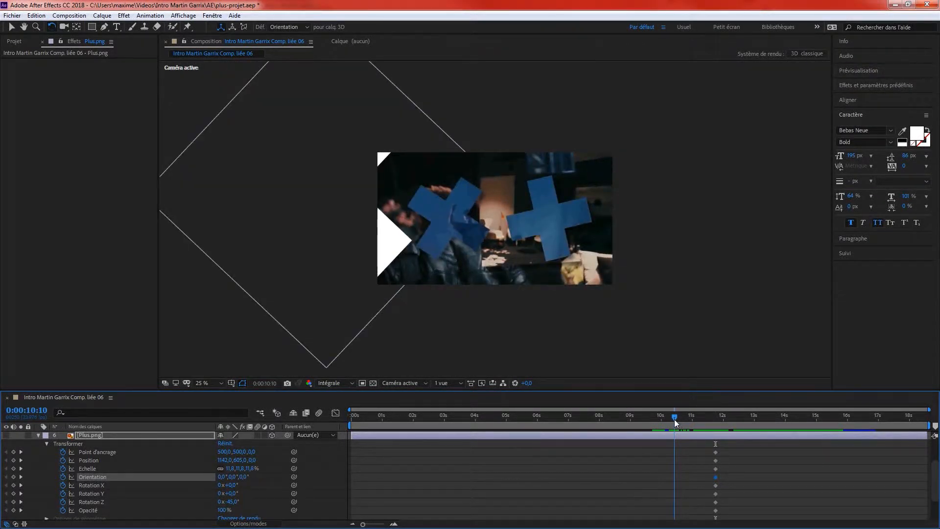
key("comma")
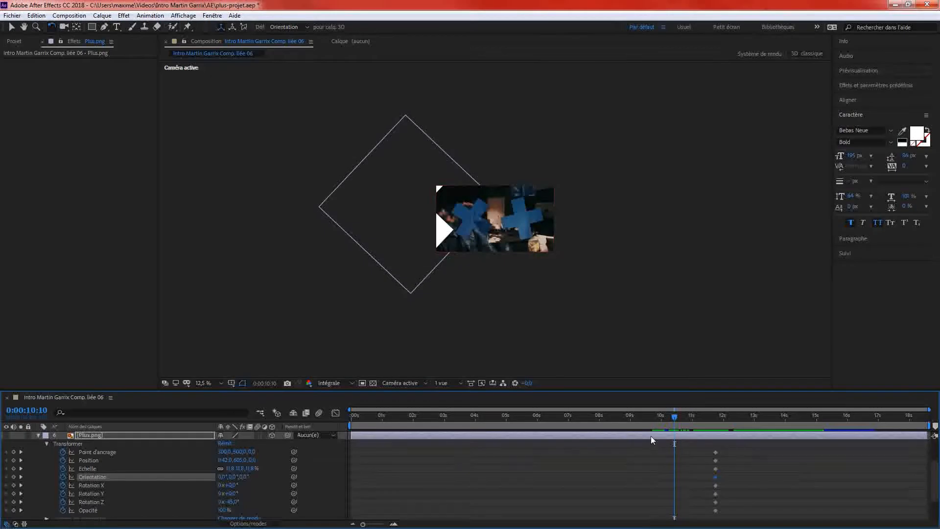
left_click(88, 437)
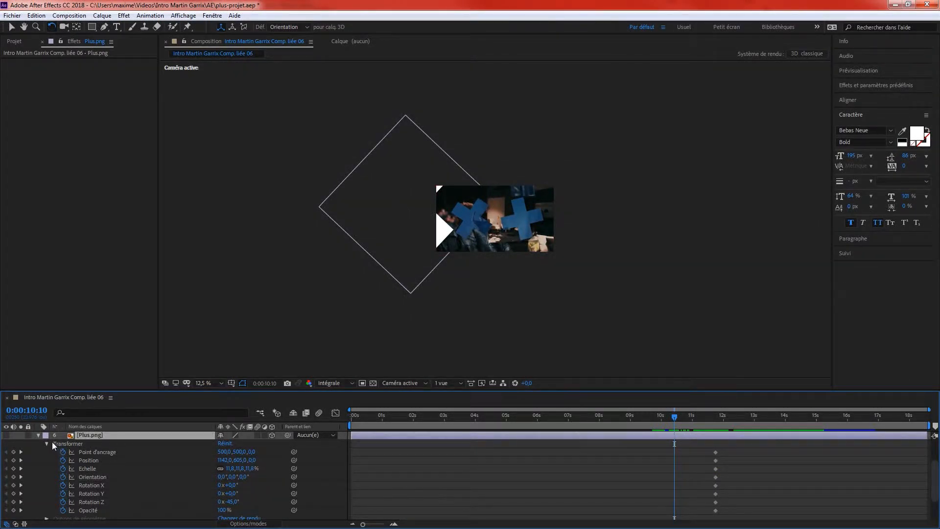
left_click(37, 435)
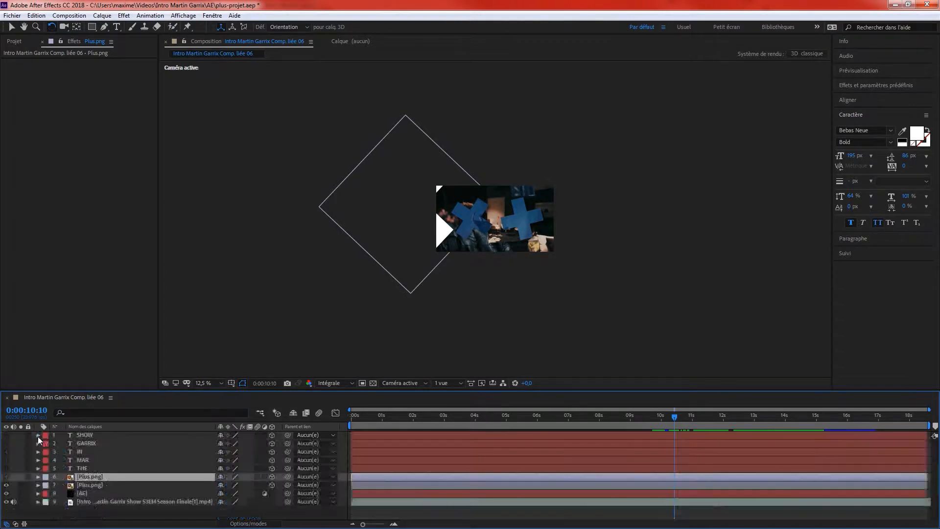
left_click(71, 485)
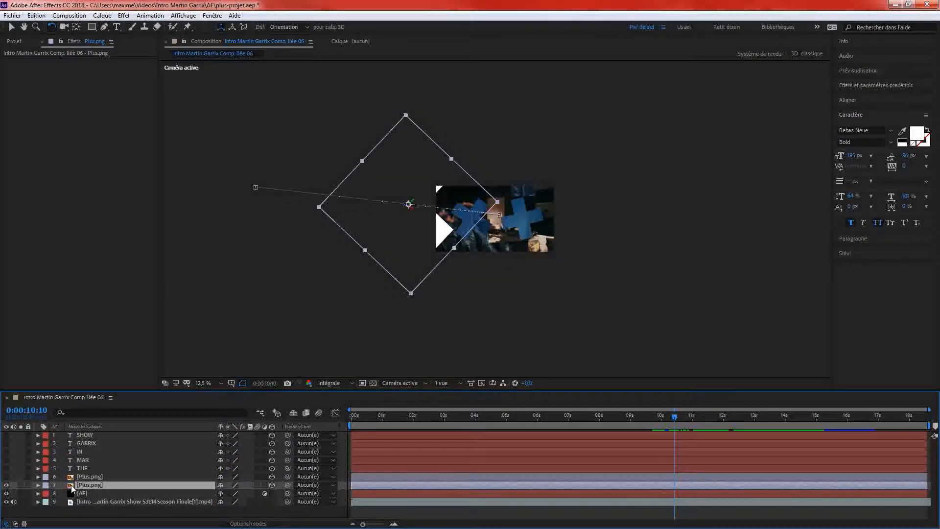
left_click(70, 477)
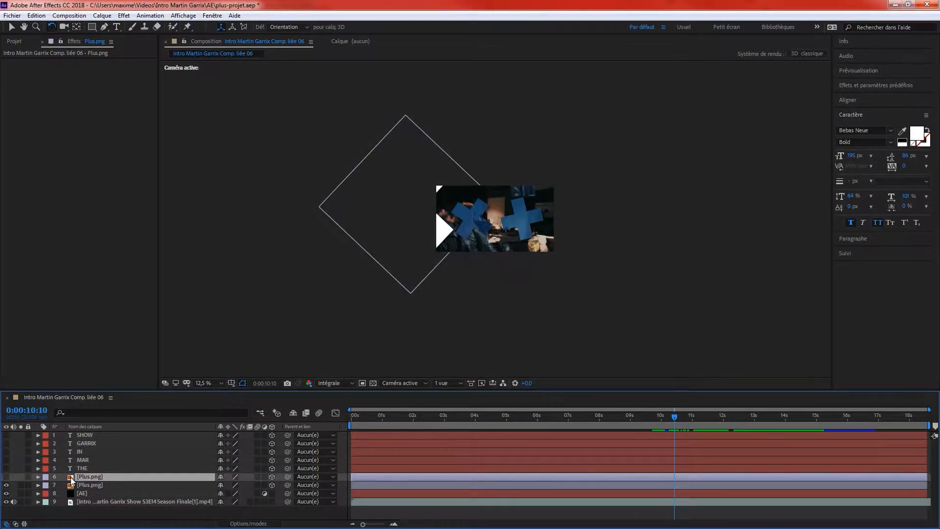
left_click(38, 476)
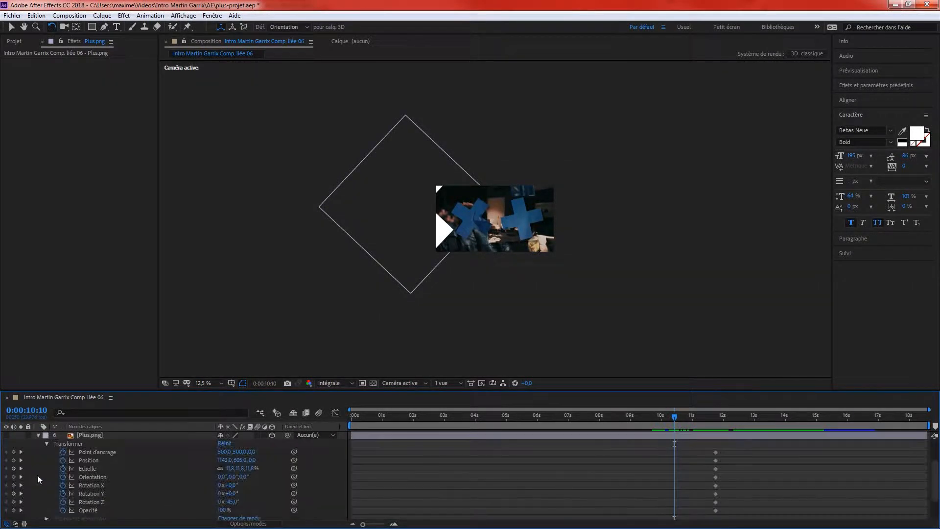
left_click_drag(684, 417, 718, 433)
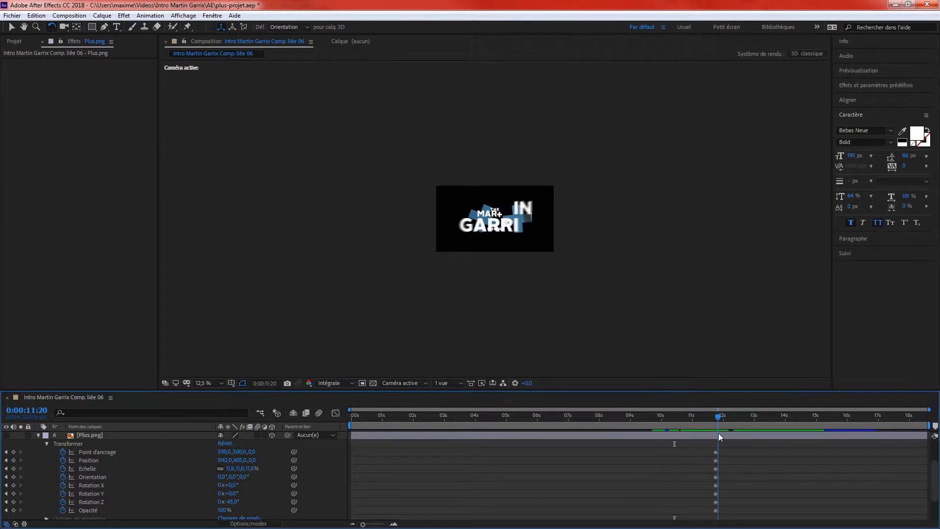
left_click(38, 434)
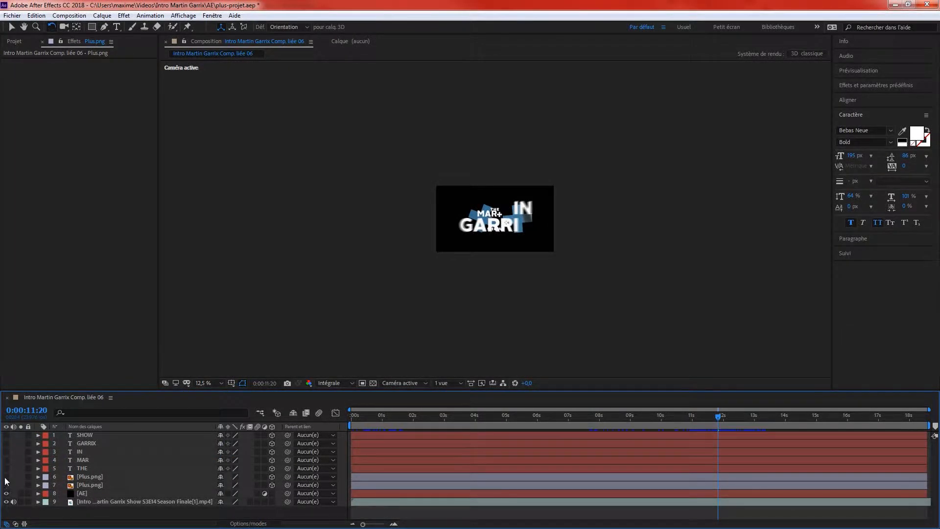
left_click(39, 477)
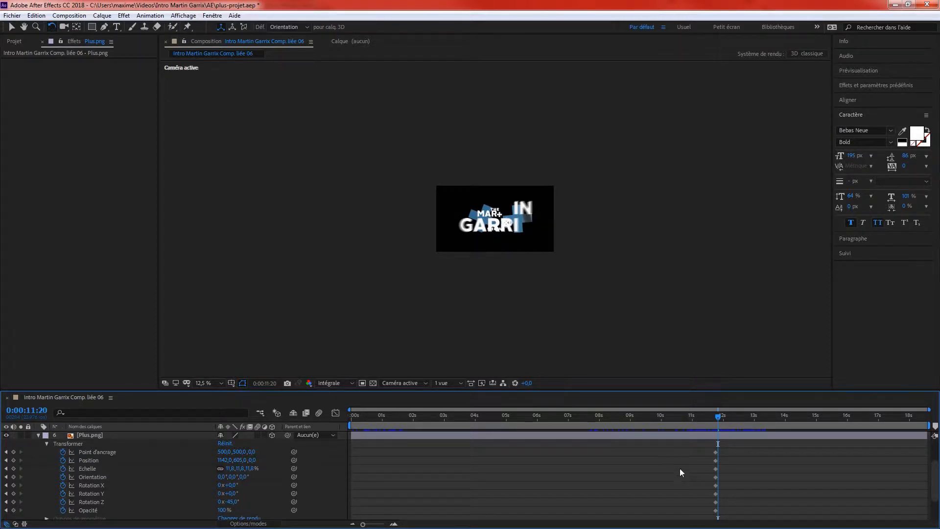
- At 0:00:10:11, pull the layer 6 plus toward the camera to a Z position of about -2295.6
left_click_drag(716, 418, 674, 410)
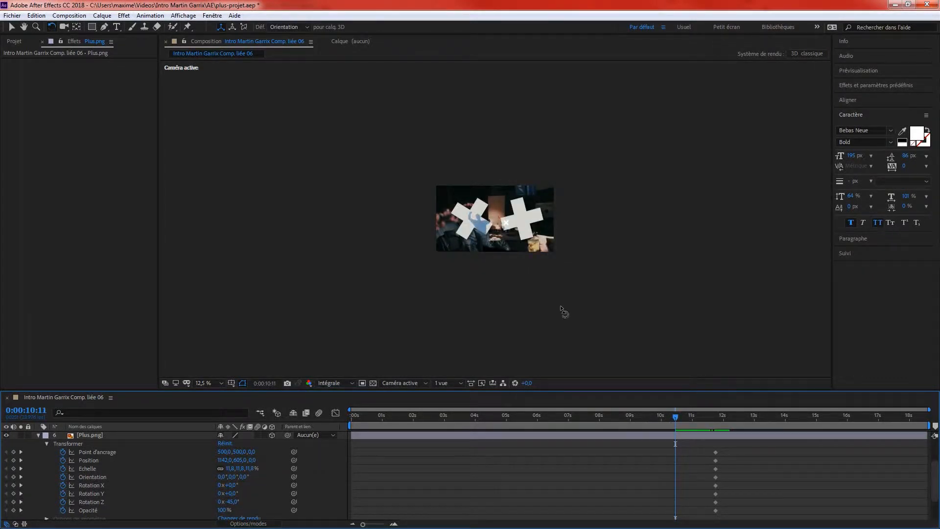
left_click(110, 435)
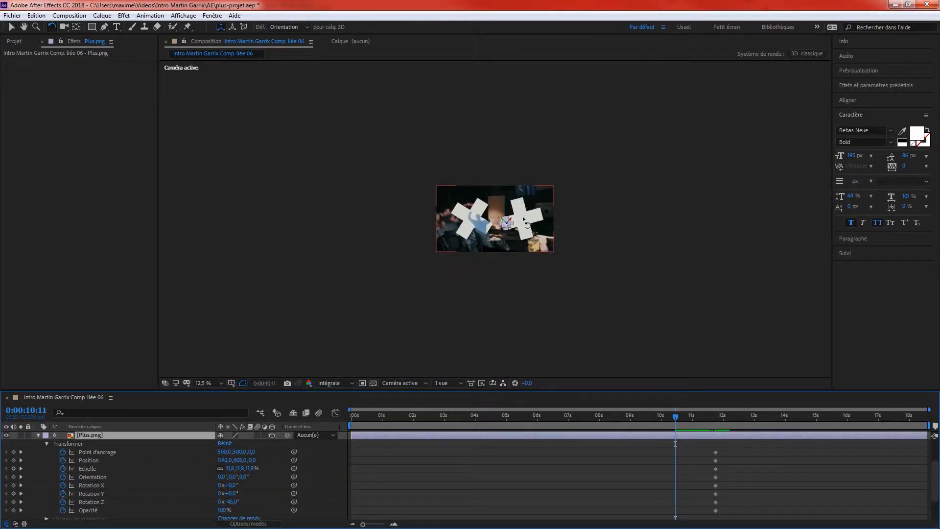
key("period")
left_click(10, 26)
mouse_move(519, 230)
left_mouse_down()
mouse_move(528, 216)
mouse_move(531, 224)
left_mouse_up()
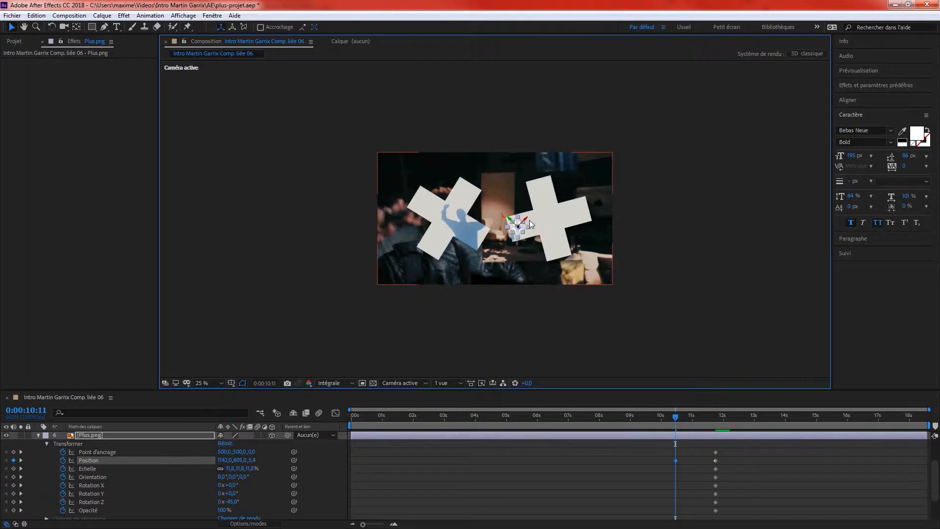
key("ctrl+z")
key("slash")
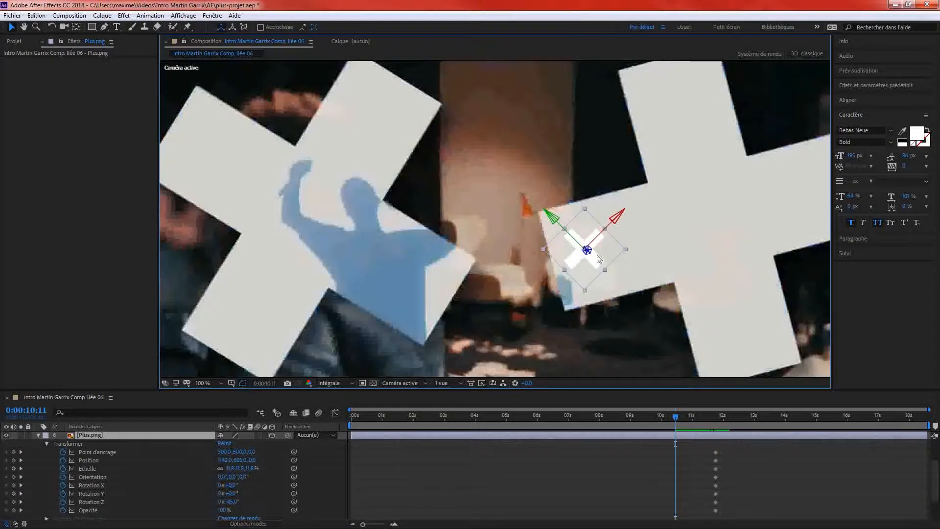
left_click_drag(587, 251, 707, 313)
scroll(588, 258, "down", 3)
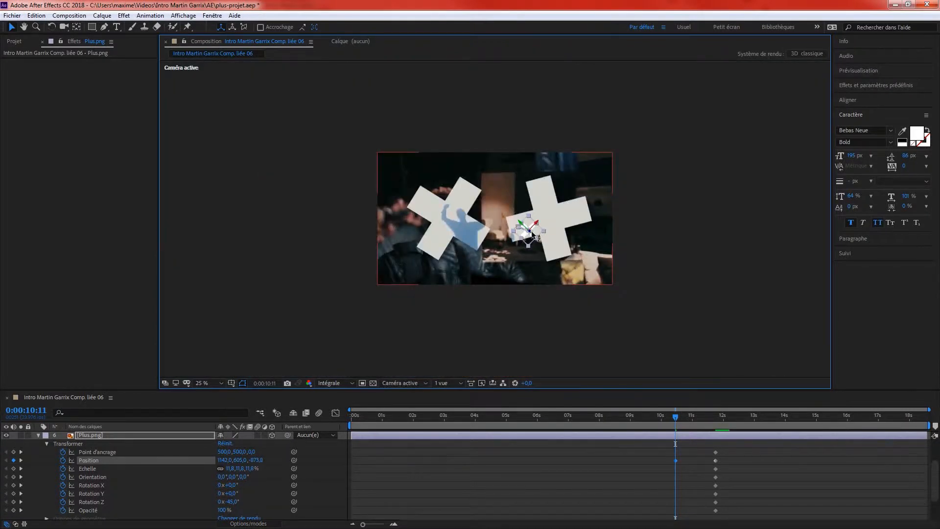
left_click_drag(532, 235, 723, 216)
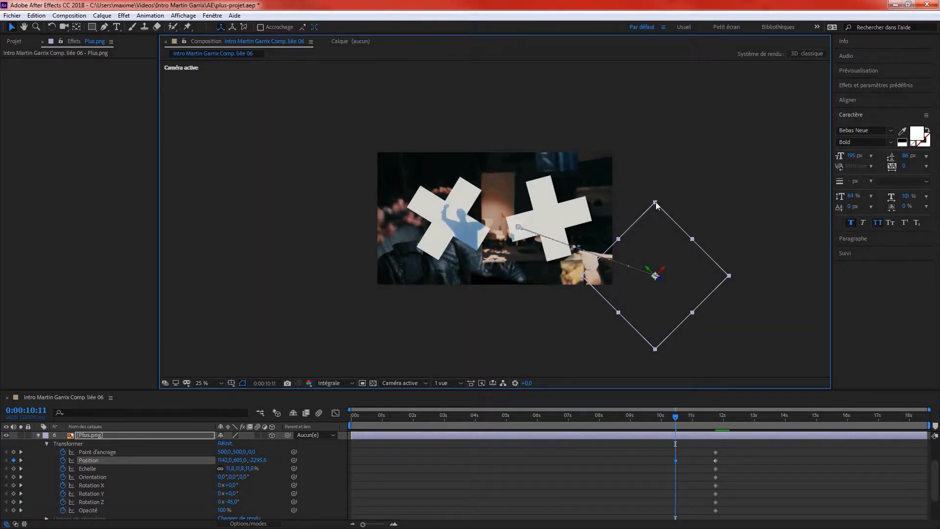
- At 0:00:10:11, enlarge the plus to about 21.1% scale and rotate it to a Z orientation of about 294.7°
left_click_drag(657, 205, 656, 145)
left_click(52, 26)
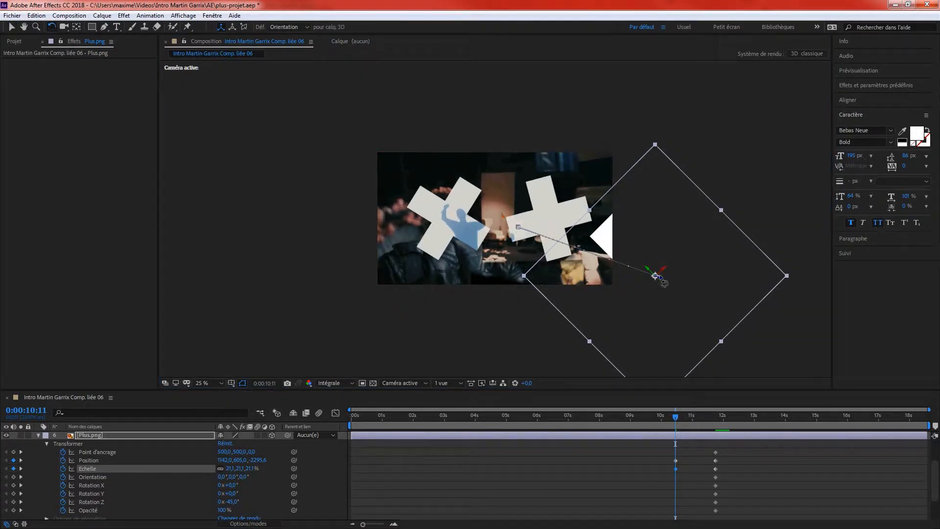
left_click_drag(660, 275, 661, 237)
- Bring the plus slightly closer, to a Z position of about -2346.2, and preview its flight from 0:00:10:08
left_click(12, 18)
left_click(12, 18)
left_click(12, 28)
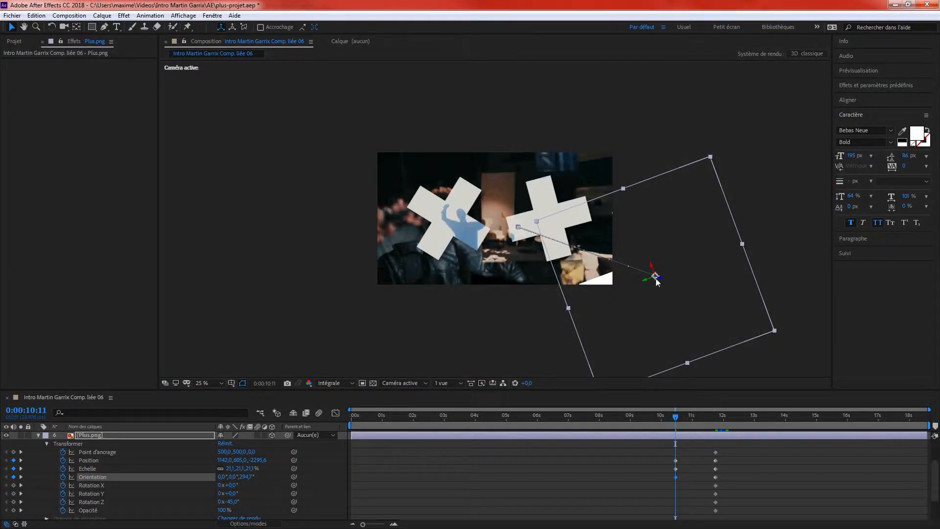
left_click_drag(664, 283, 646, 293)
key("space")
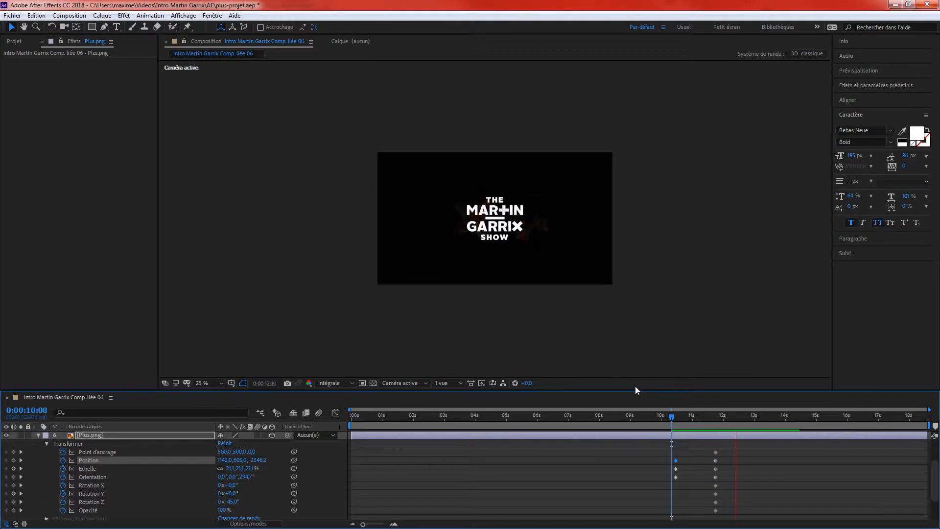
left_click(671, 416)
left_click_drag(671, 415, 675, 417)
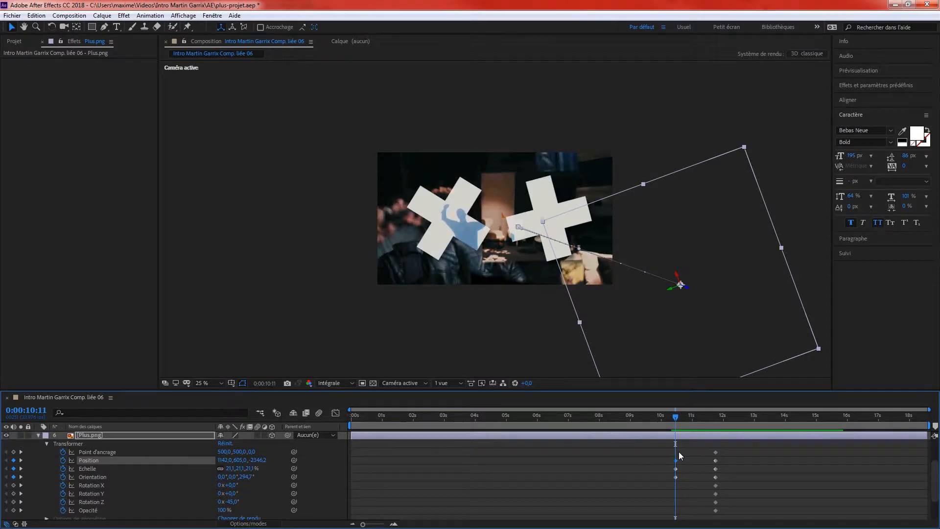
- Set the plus's Rotation Z at 0:00:10:11 to 2x+315° and play the animation
scroll(675, 470, "down", 3)
scroll(704, 455, "up", 3)
scroll(692, 466, "down", 3)
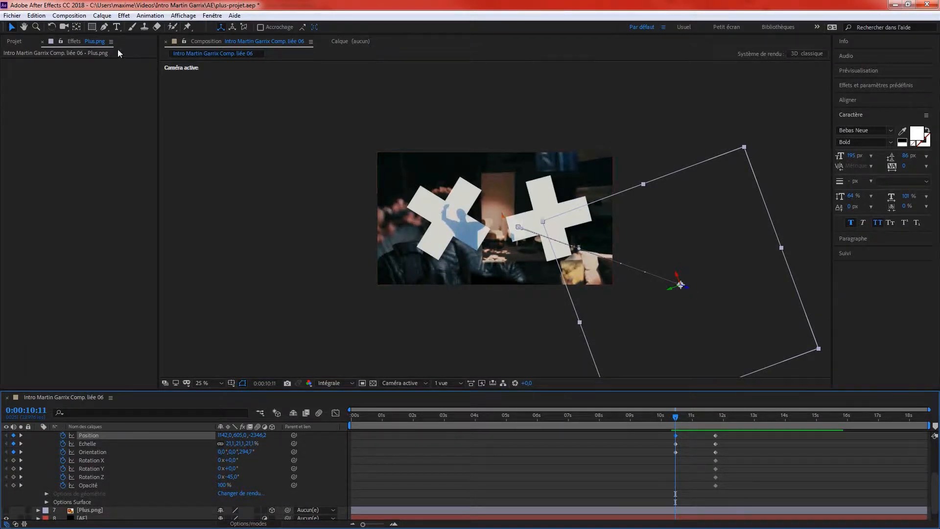
left_click(50, 28)
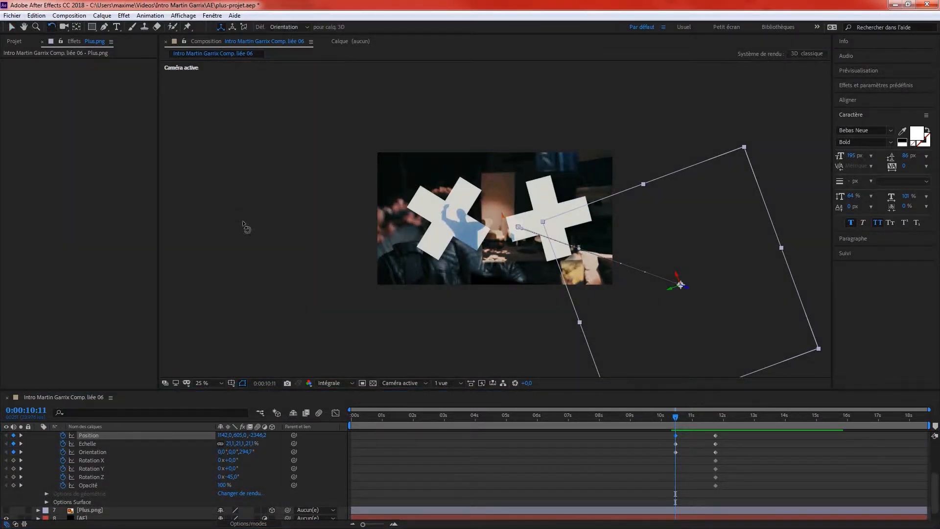
scroll(86, 460, "up", 3)
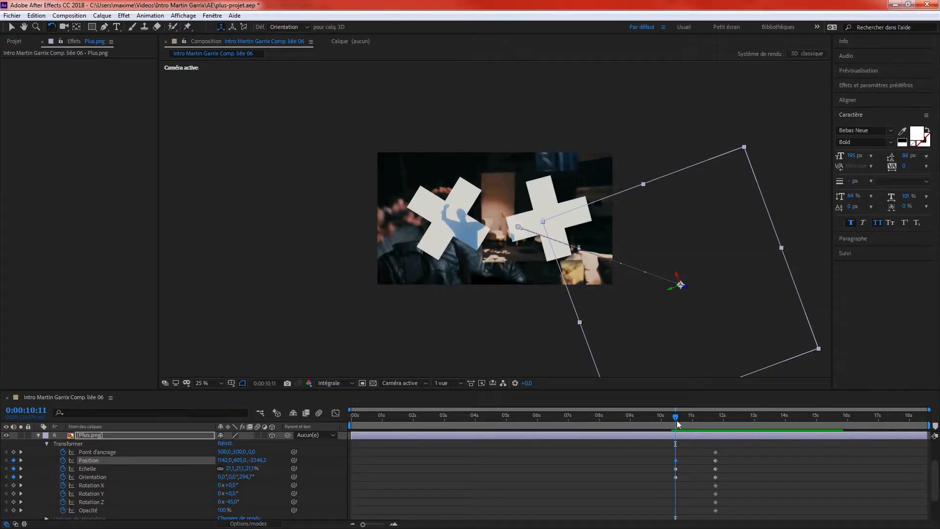
mouse_move(677, 422)
left_mouse_down()
mouse_move(693, 431)
mouse_move(677, 422)
left_mouse_up()
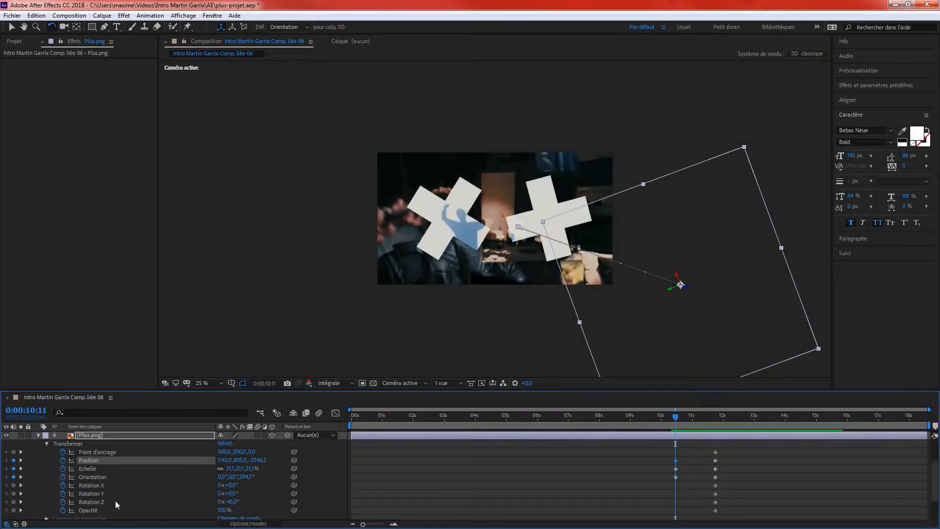
left_click(223, 506)
left_click(220, 501)
type("3")
key("Return")
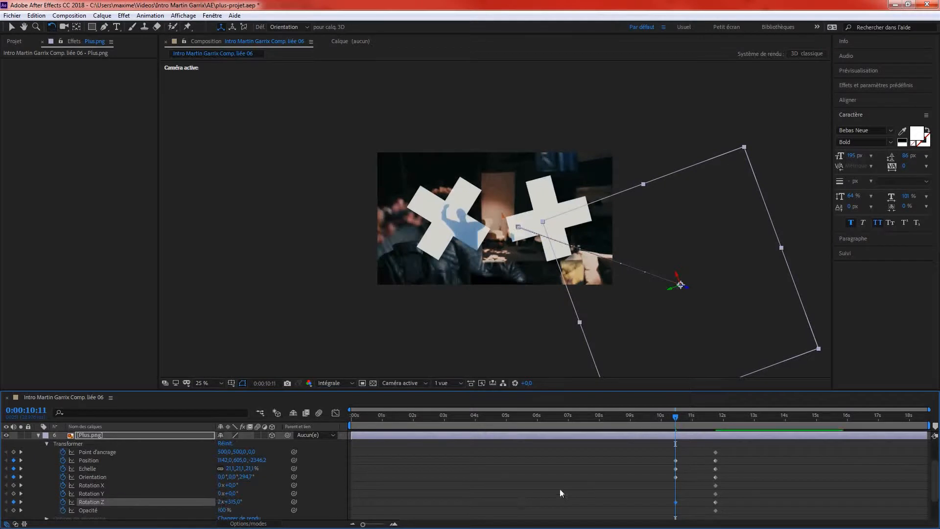
key("space")
key("space")
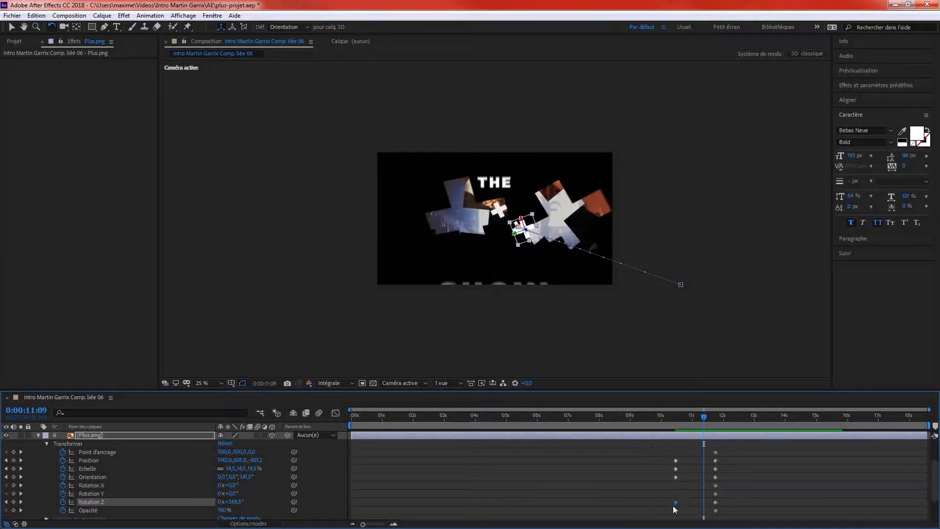
- Reduce the plus's Rotation Z at 0:00:10:11 to 1x+315° and preview from 0:00:10:09
left_click(676, 416)
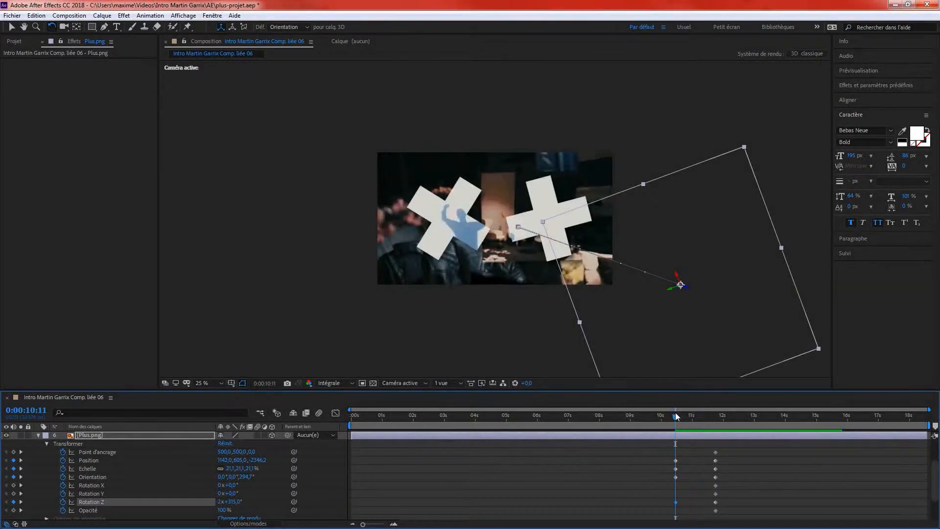
left_click(220, 502)
type("1")
key("Return")
left_click(673, 416)
key("space")
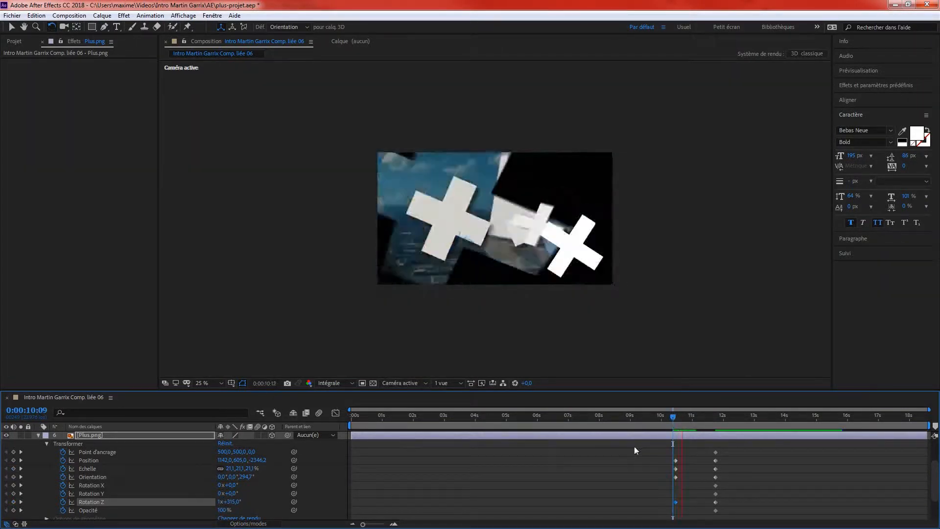
key("space")
- Set the plus's Rotation Z at 0:00:10:11 to 1x+270°
left_click(675, 417)
left_click(676, 420)
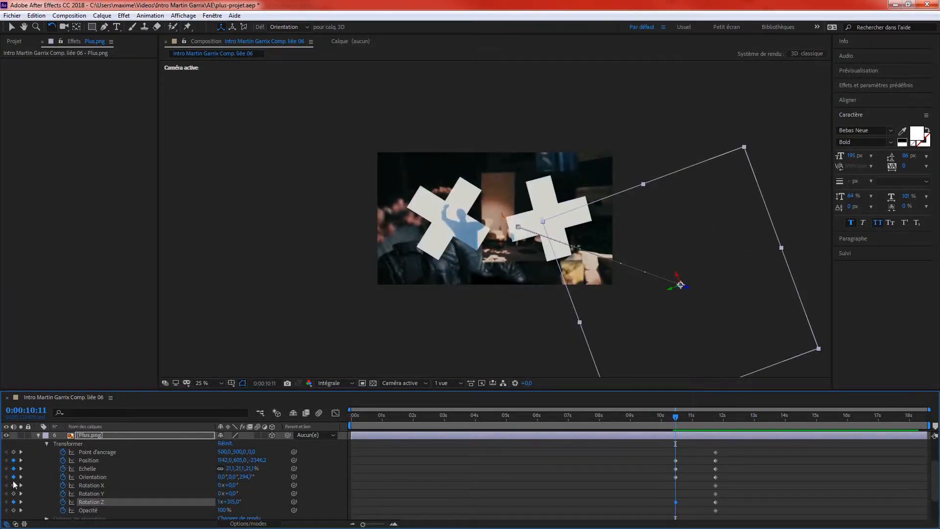
left_click(231, 501)
type("270")
key("Return")
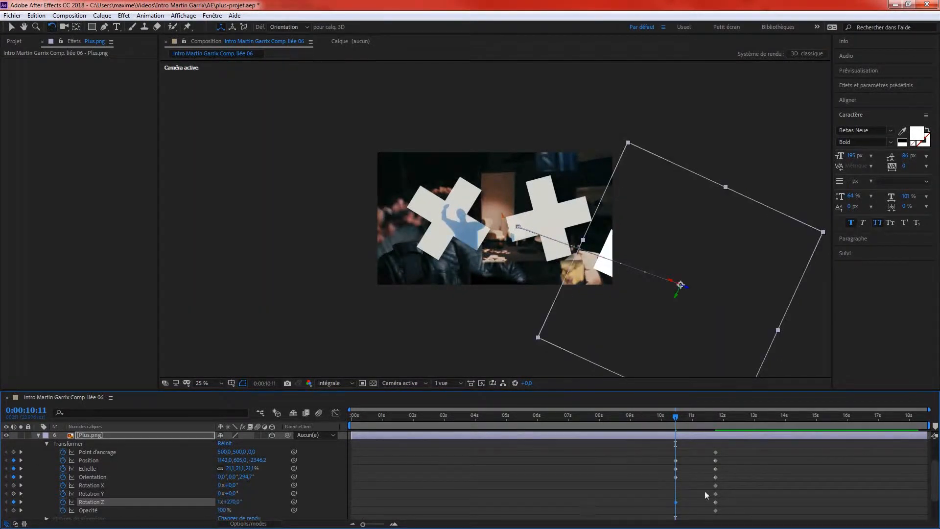
- Bring the plus at 0:00:10:11 closer, to a Z position of -2414.7, and preview its flight
left_click_drag(676, 422, 665, 417)
key("space")
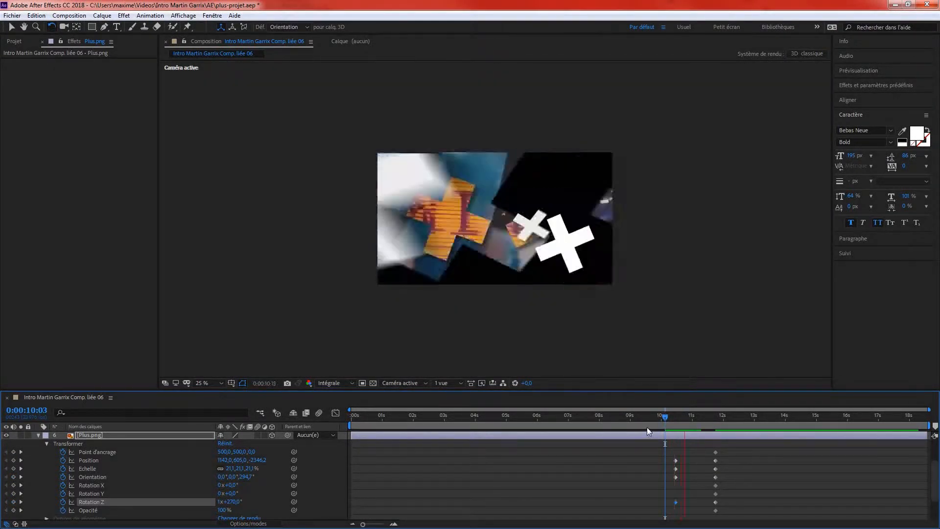
left_click_drag(665, 420, 678, 425)
left_click(12, 26)
mouse_move(686, 289)
left_mouse_down()
mouse_move(704, 300)
mouse_move(694, 293)
left_mouse_up()
scroll(664, 294, "down", 1)
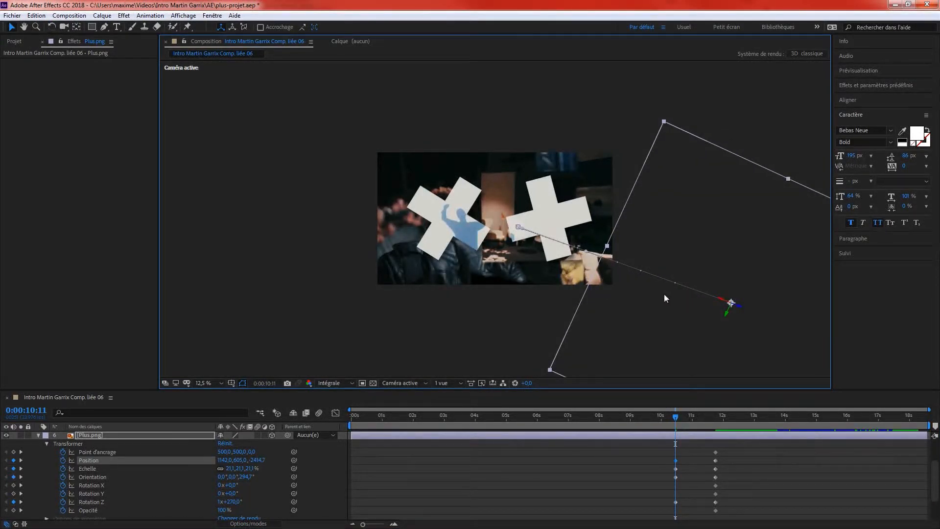
key("space")
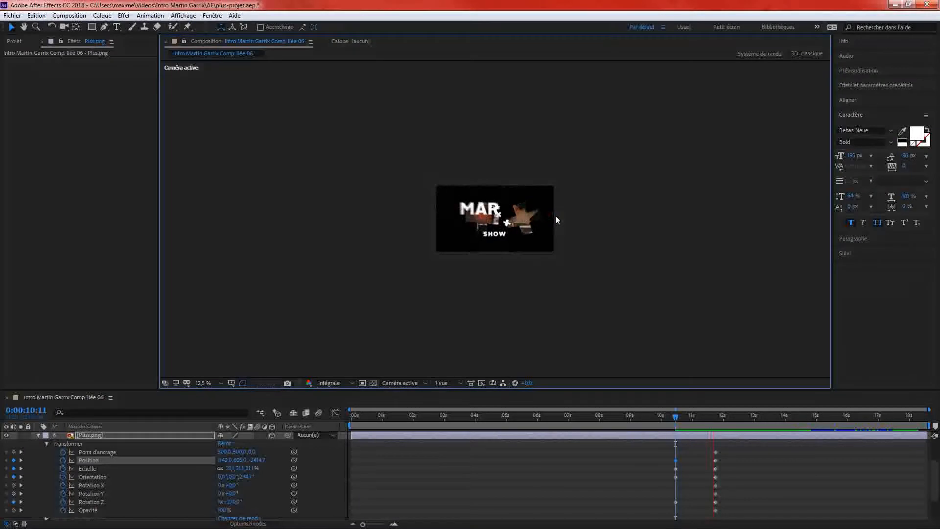
left_click(677, 418)
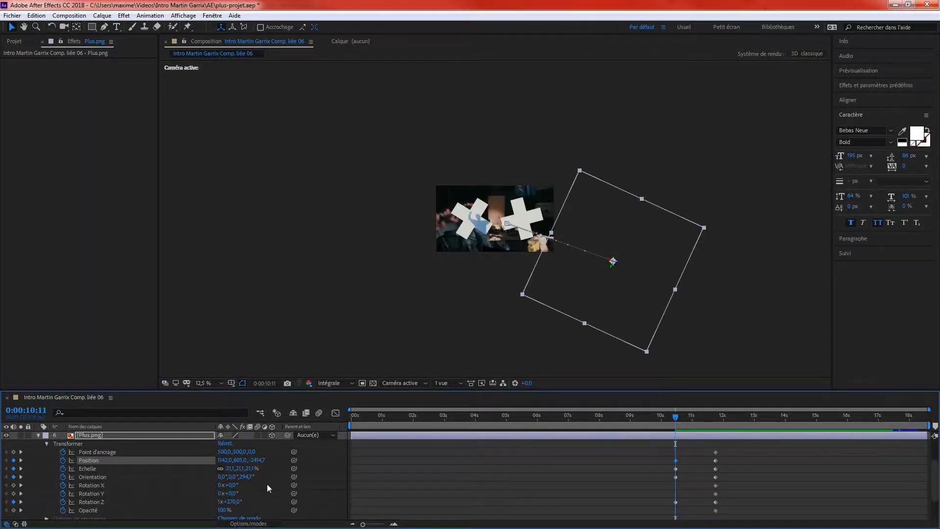
- Set the plus's Rotation Z at 0:00:10:11 to 1x+235° and preview the animation
left_click(229, 502)
type("235")
left_click(343, 335)
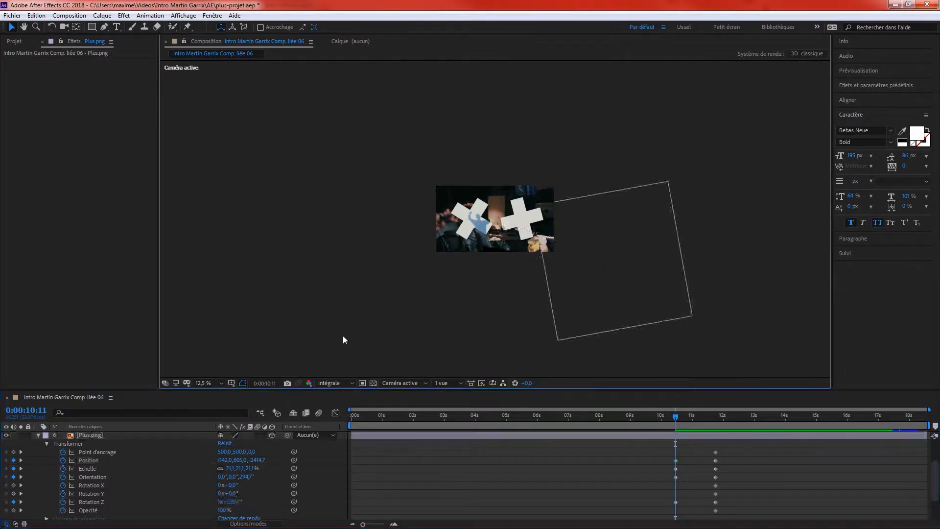
key("space")
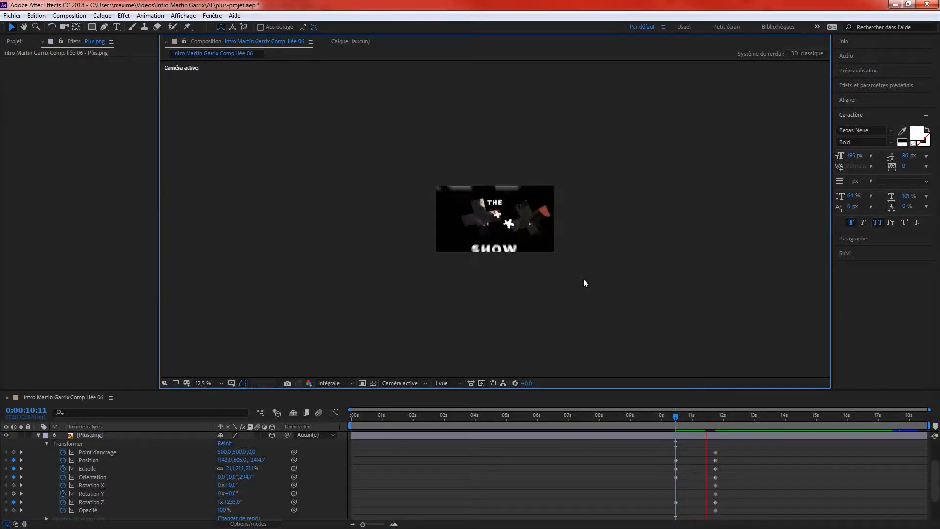
scroll(512, 219, "up", 1)
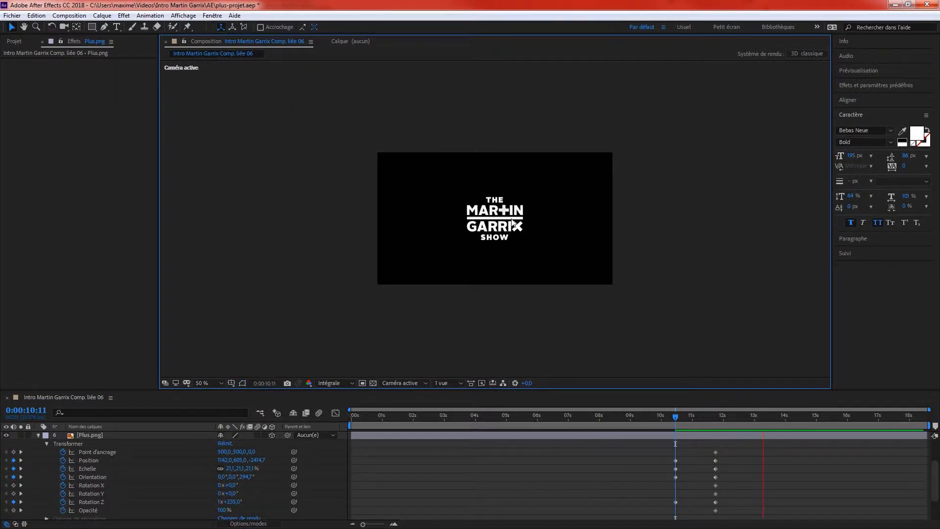
left_click_drag(675, 421, 711, 441)
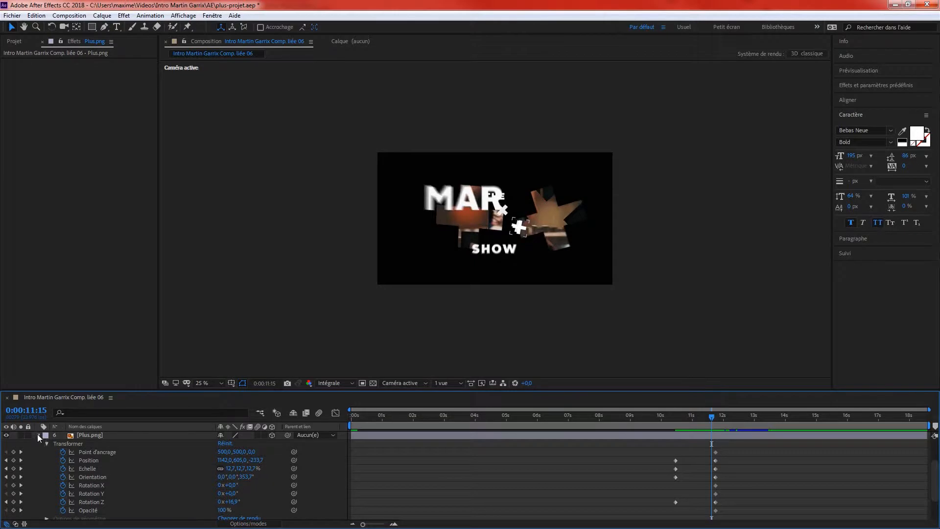
- Hide the finished plus layer, show the THE text layer and reveal its transform properties
left_click(37, 435)
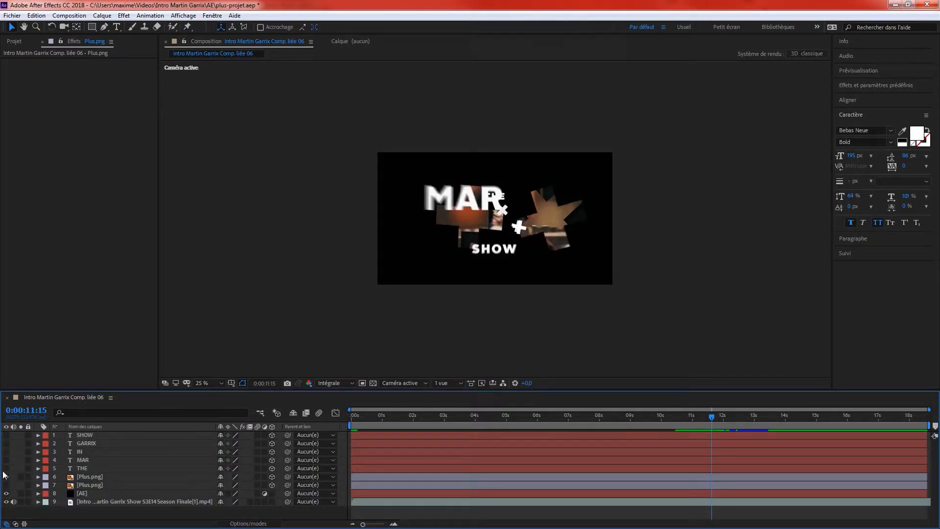
left_click(81, 468)
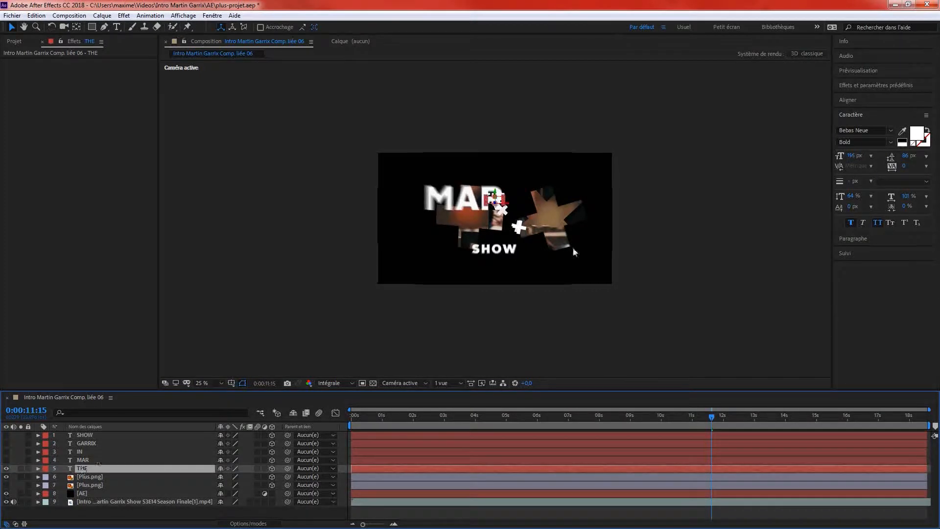
scroll(508, 195, "up", 2)
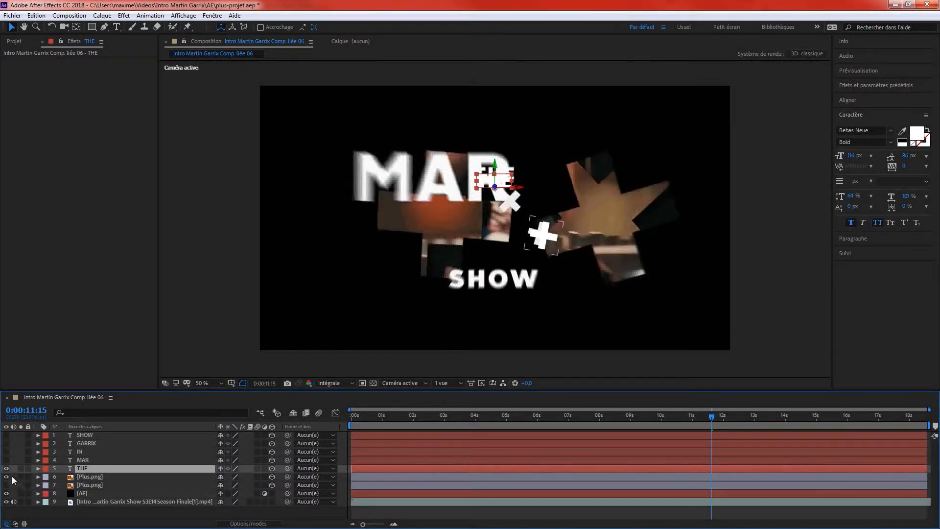
left_click(38, 468)
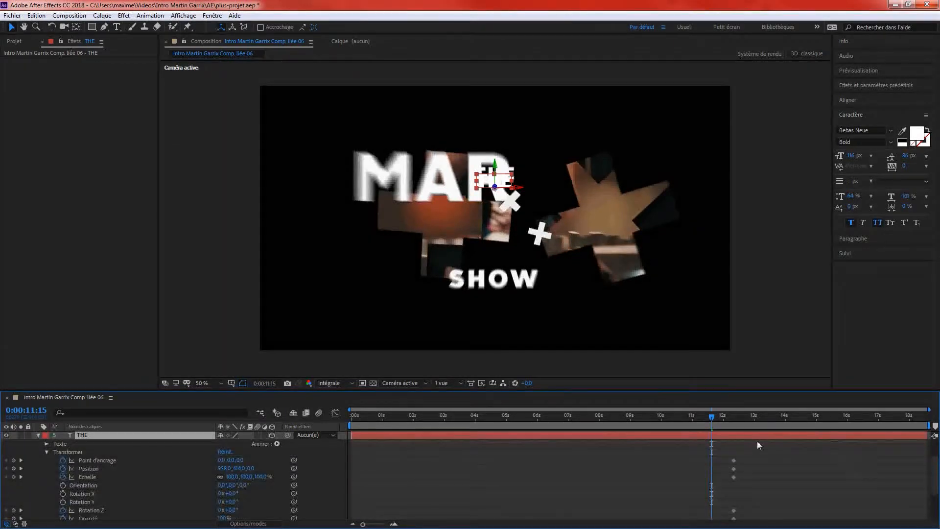
- Shift THE's existing keyframes to 0:00:11:20 and add Orientation, Rotation X and Rotation Y keyframes there
left_click_drag(713, 420, 723, 437)
left_click_drag(716, 437, 717, 517)
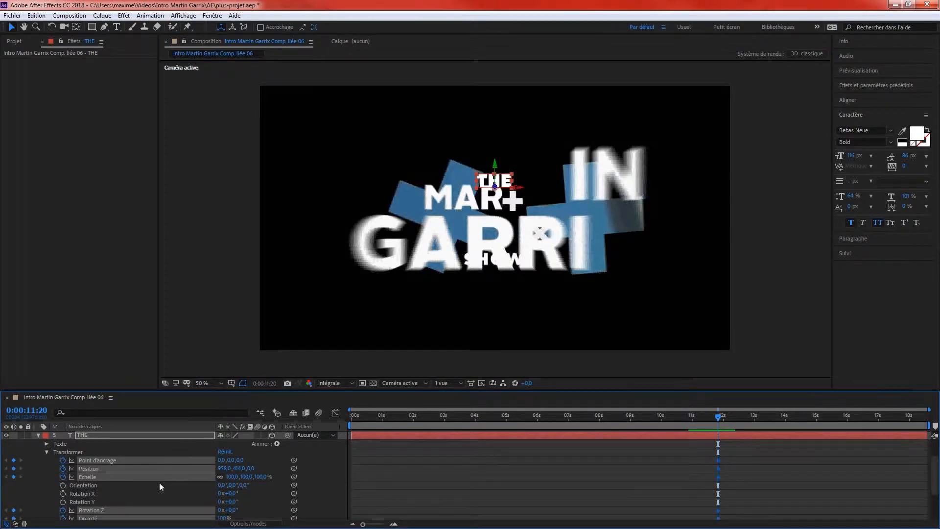
left_click(62, 485)
left_click(63, 493)
left_click(63, 501)
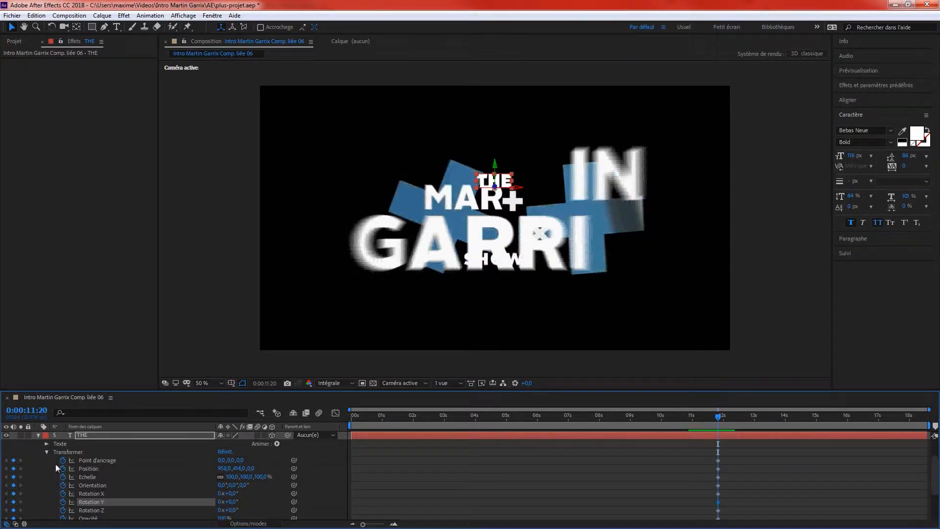
- At 0:00:11:01, bring THE forward to a Z position of about -2104, above the frame, and preview its flight
left_click_drag(717, 417, 694, 409)
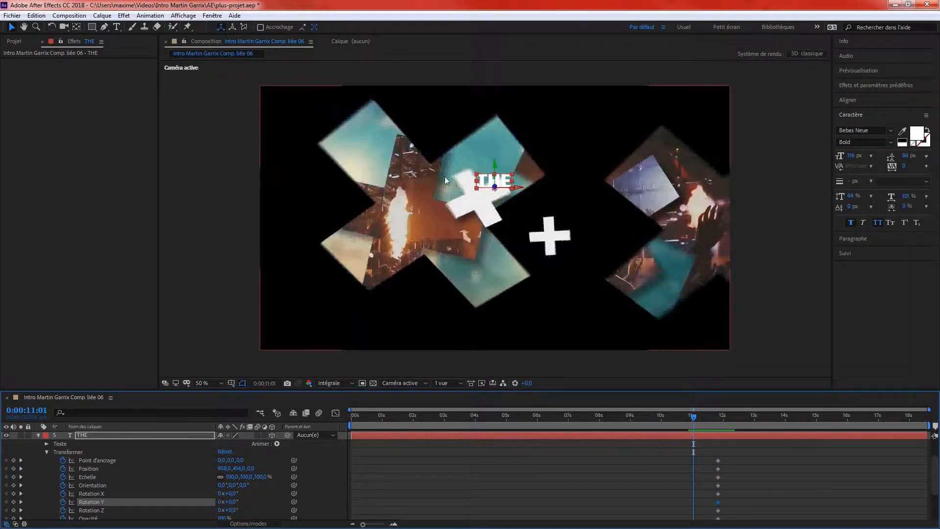
left_click_drag(494, 187, 623, 22)
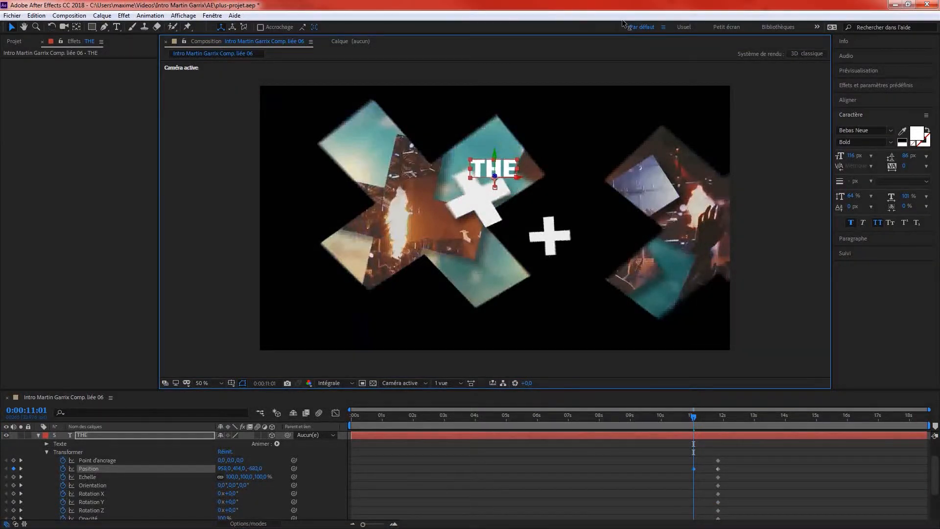
scroll(526, 127, "down", 2)
left_click_drag(496, 199, 522, 37)
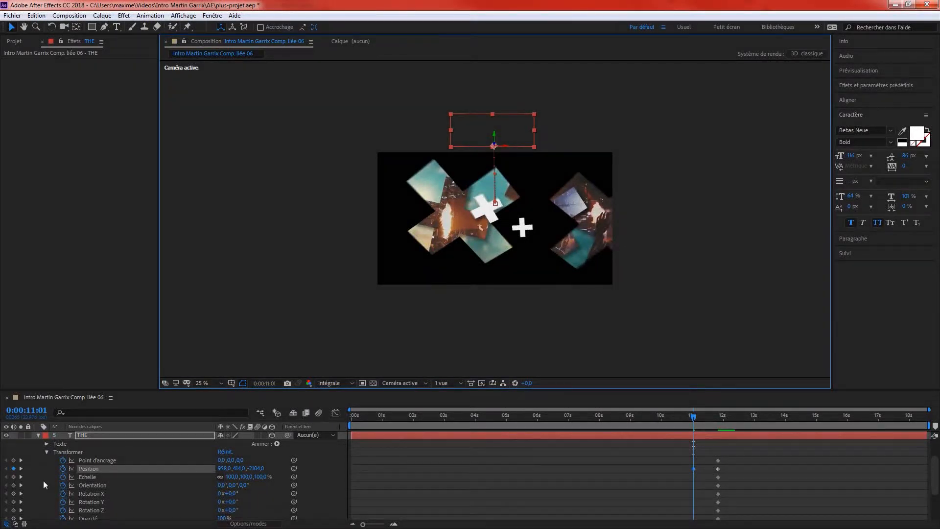
key("space")
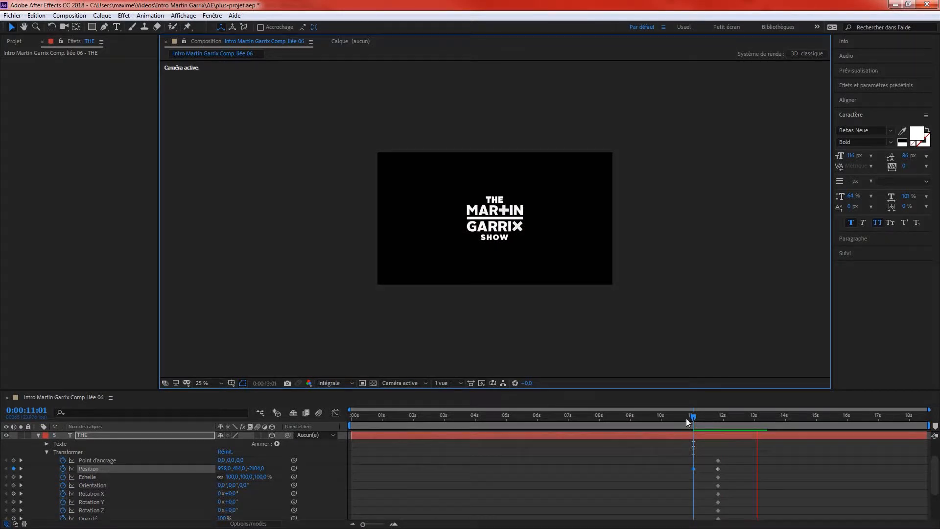
- Shift the MAR layer's existing keyframes to just after 12 seconds and add Orientation, Rotation X and Rotation Y keyframes there
left_click(38, 435)
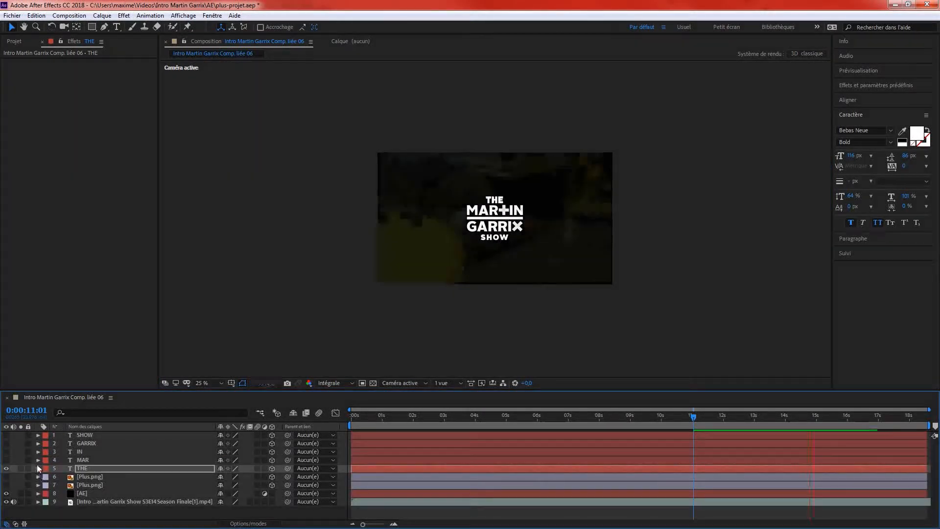
left_click(38, 460)
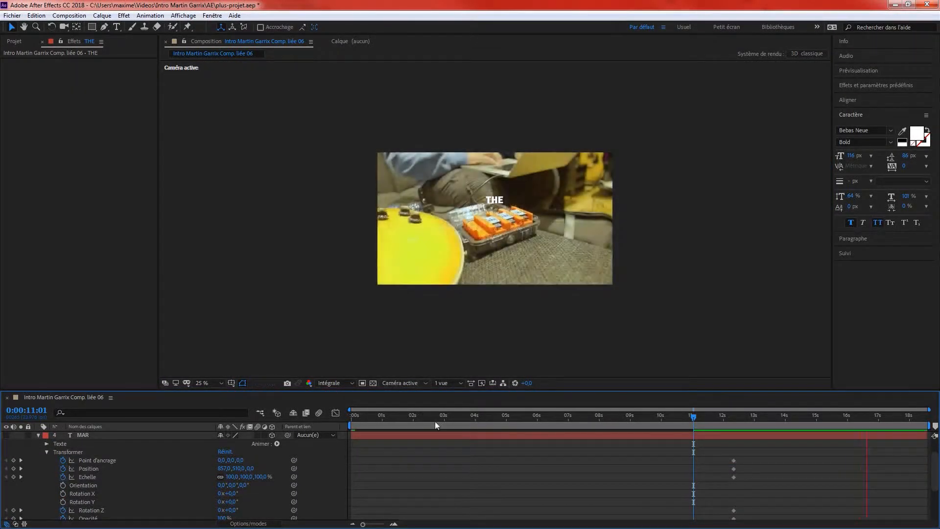
left_click(692, 415)
left_click_drag(692, 412, 726, 512)
left_click(62, 484)
left_click(63, 493)
left_click(62, 502)
- At 0:00:11:08, show MAR instead of THE and bring it forward out of frame to a Z position of about -2551.2
left_click_drag(728, 415, 706, 412)
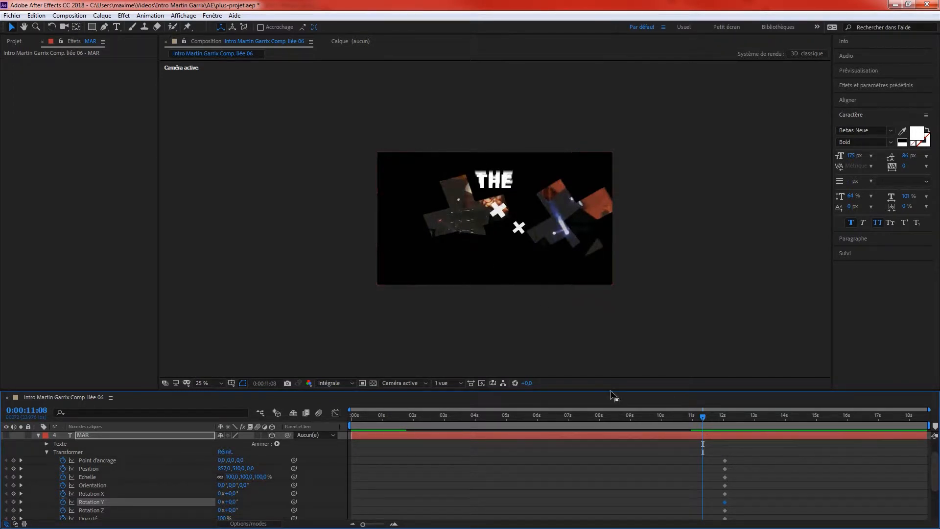
left_click(38, 435)
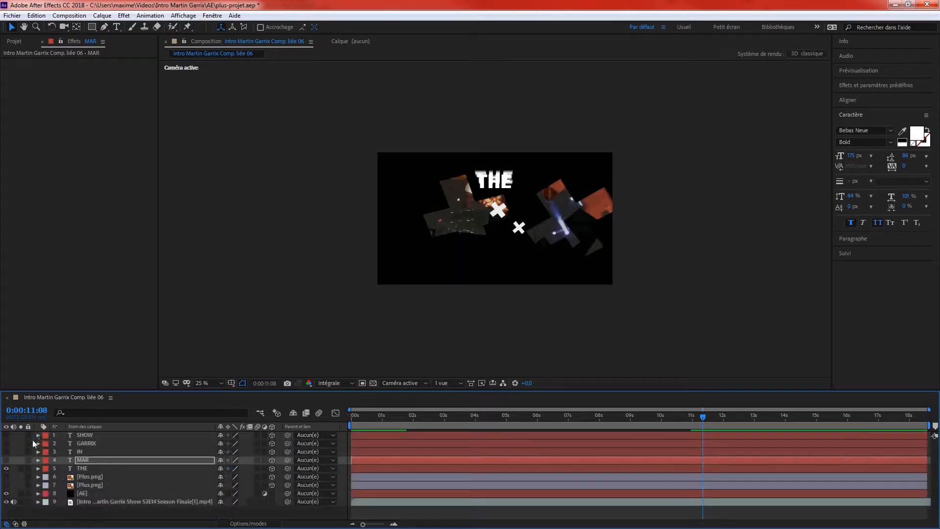
left_click(7, 460)
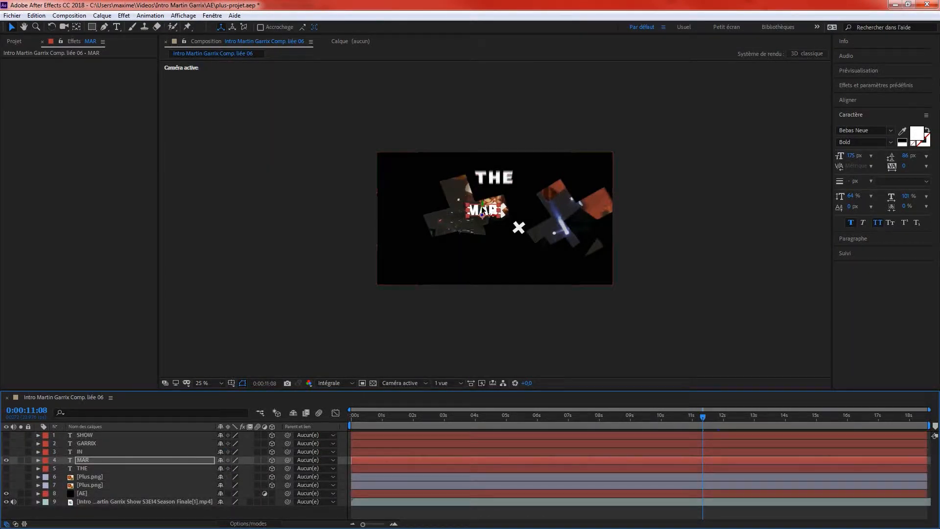
left_click_drag(483, 215, 39, 220)
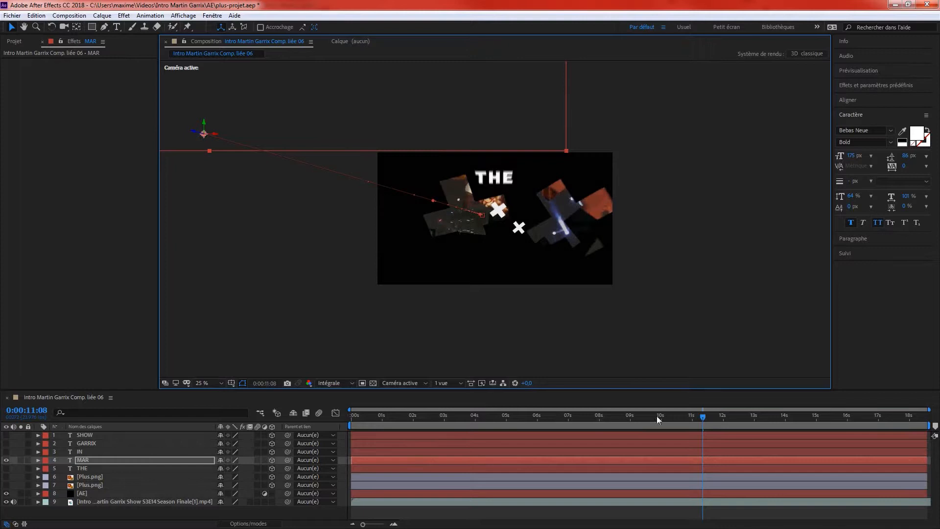
left_click(37, 460)
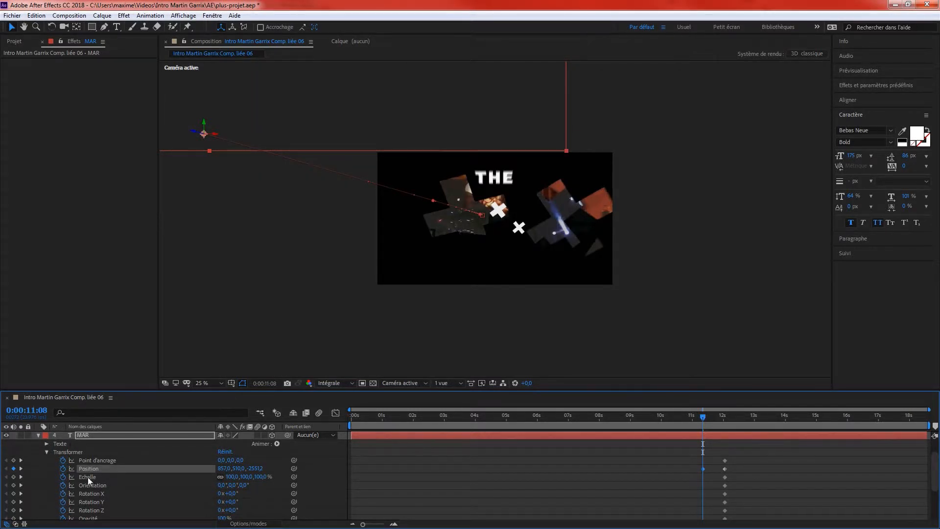
left_click(47, 452)
left_click(40, 438)
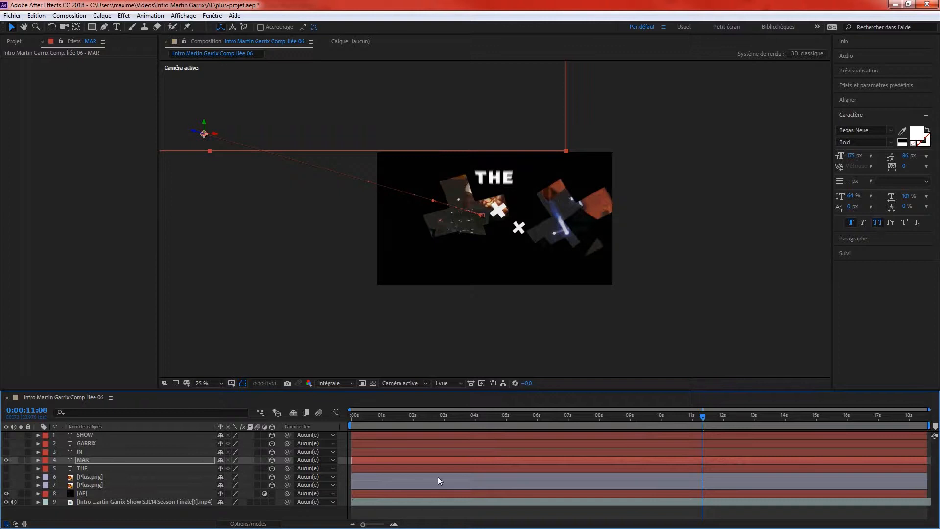
- Show the IN layer instead of MAR, align its keyframes at 0:00:12:07 and add Orientation, Rotation X and Rotation Y keyframes
left_click(6, 460)
left_click(5, 452)
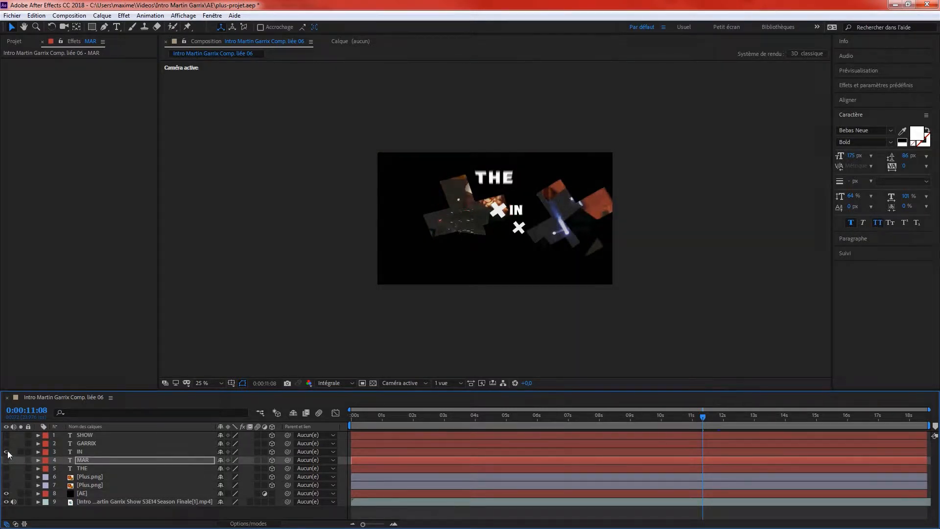
left_click(39, 452)
left_click_drag(703, 415, 733, 512)
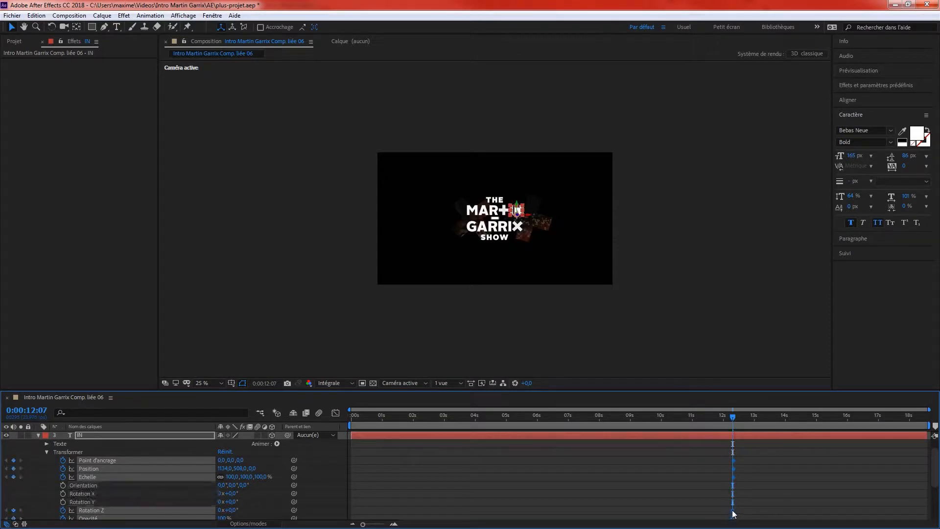
left_click(63, 501)
left_click(63, 493)
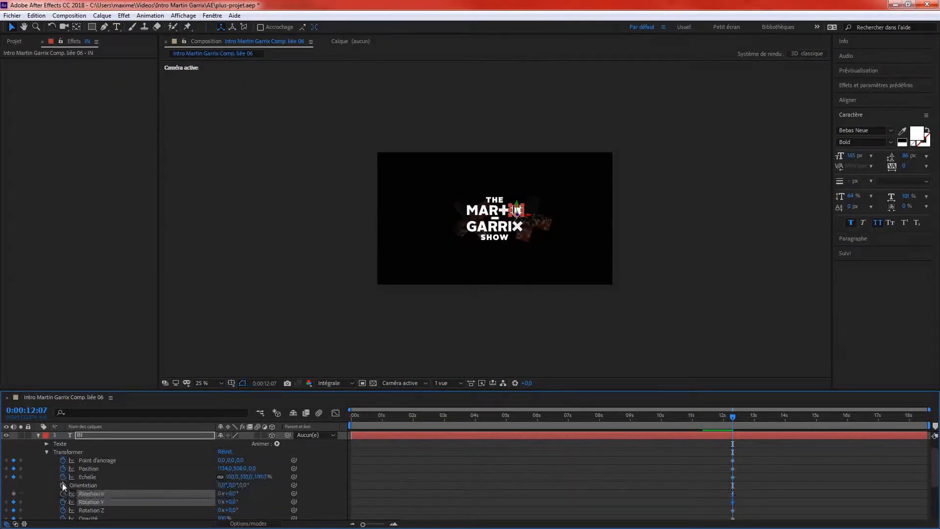
left_click(63, 485)
- At 0:00:11:16, bring IN forward along Z until it leaves the frame, and check its flight up to 0:00:12:02
left_click_drag(735, 418, 715, 406)
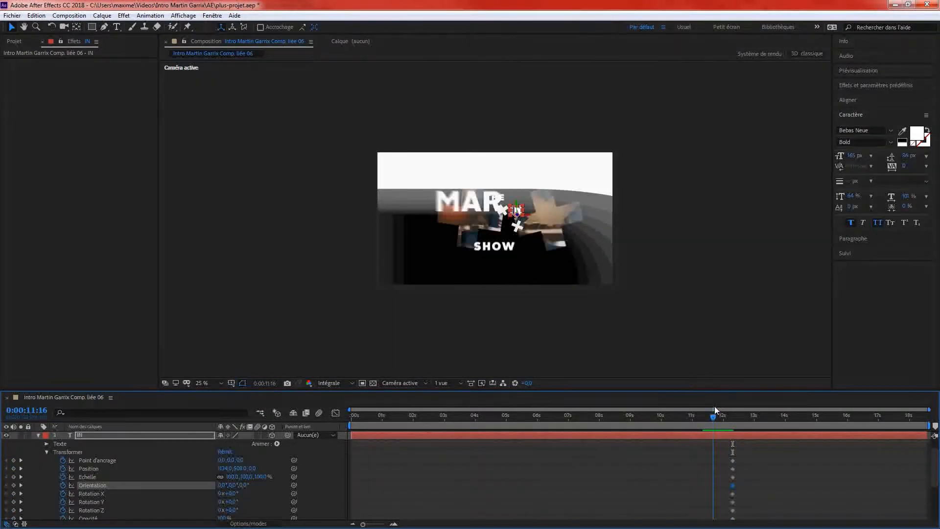
left_click_drag(743, 460, 735, 468)
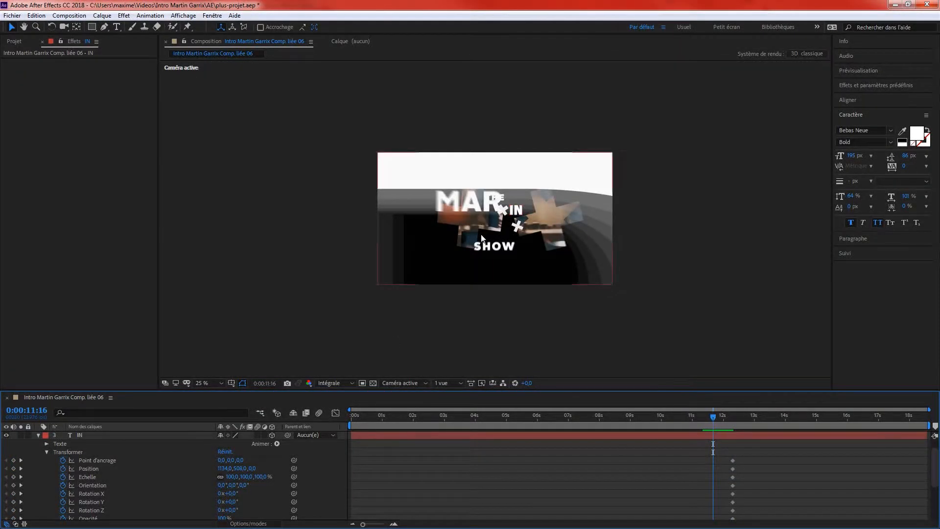
left_click(73, 438)
key("period")
key("period")
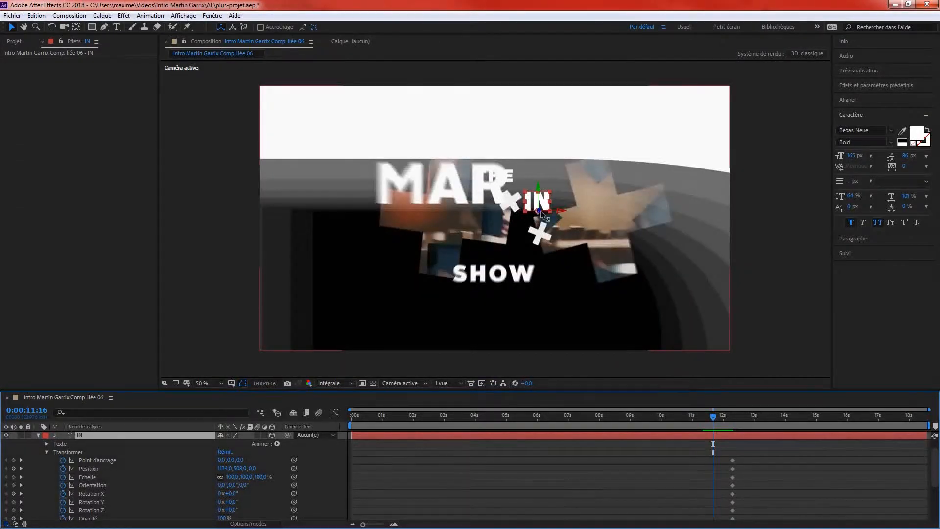
left_click_drag(540, 210, 795, 4)
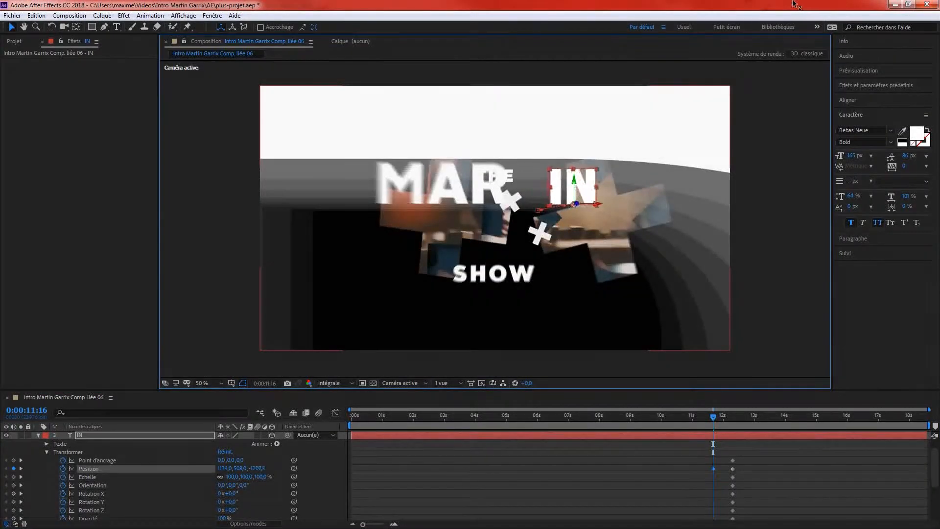
key("comma")
key("comma")
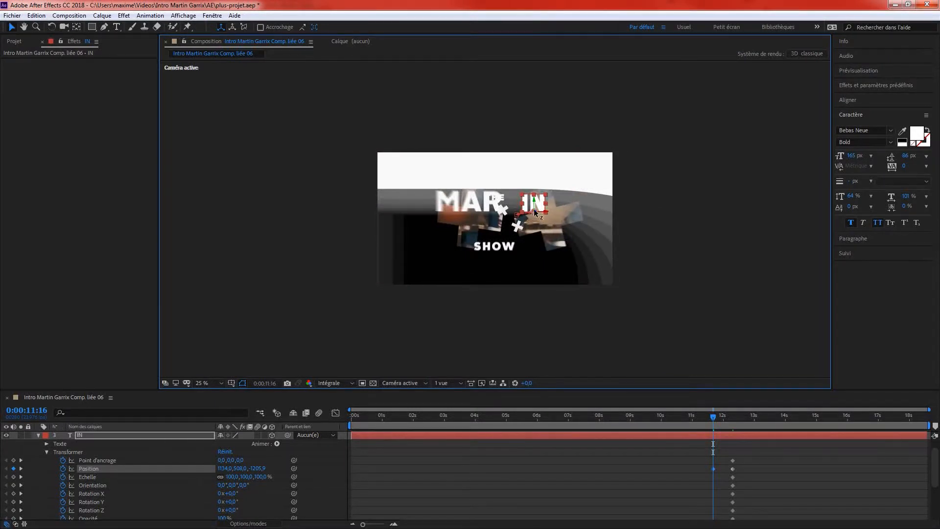
left_click_drag(534, 211, 679, 120)
left_click_drag(712, 418, 726, 430)
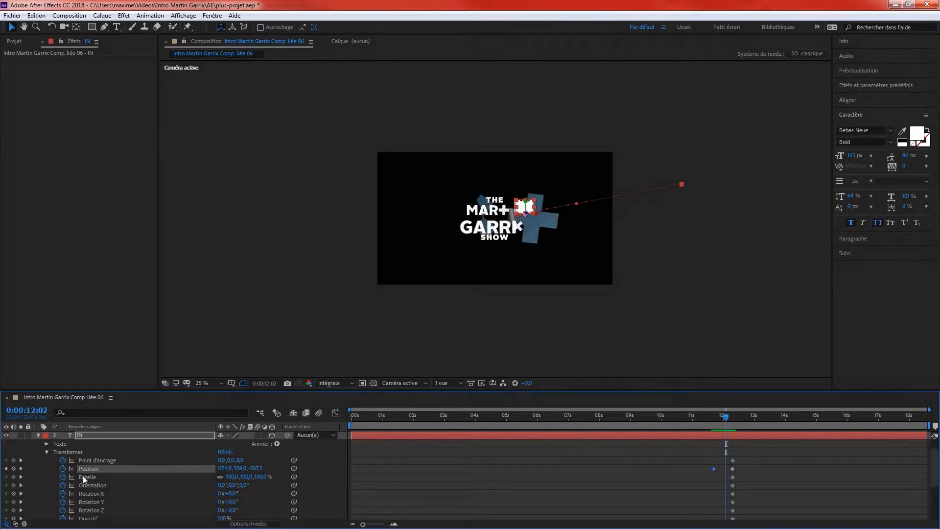
- Collapse the IN layer and show and select the GARRIX layer in its place
left_click(38, 436)
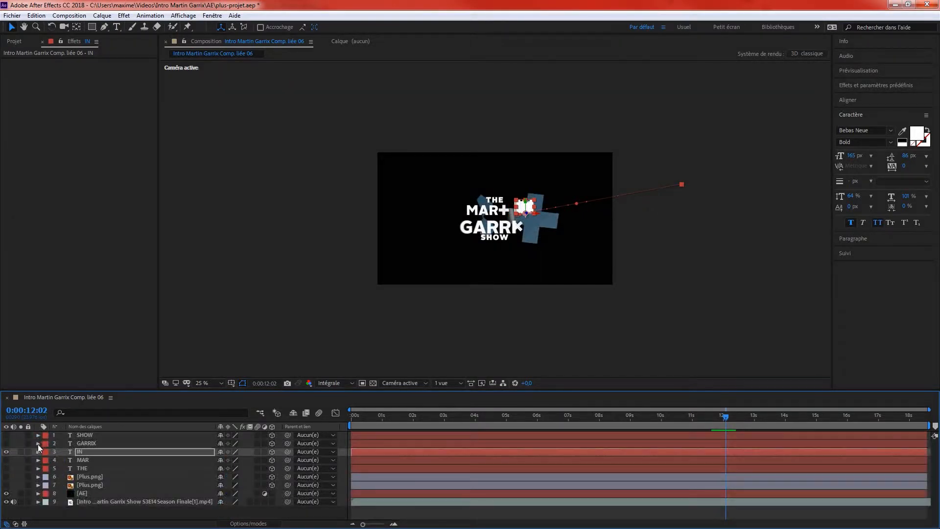
left_click(6, 452)
left_click(6, 444)
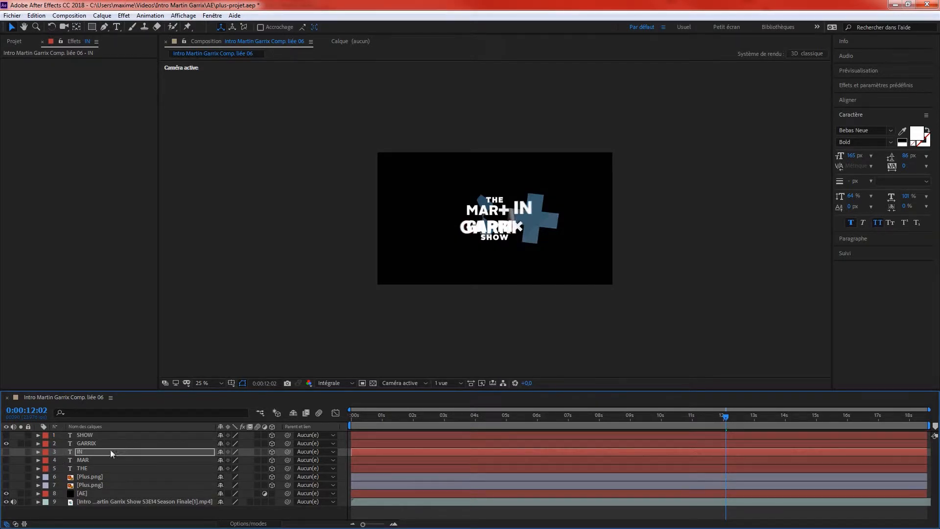
left_click(71, 444)
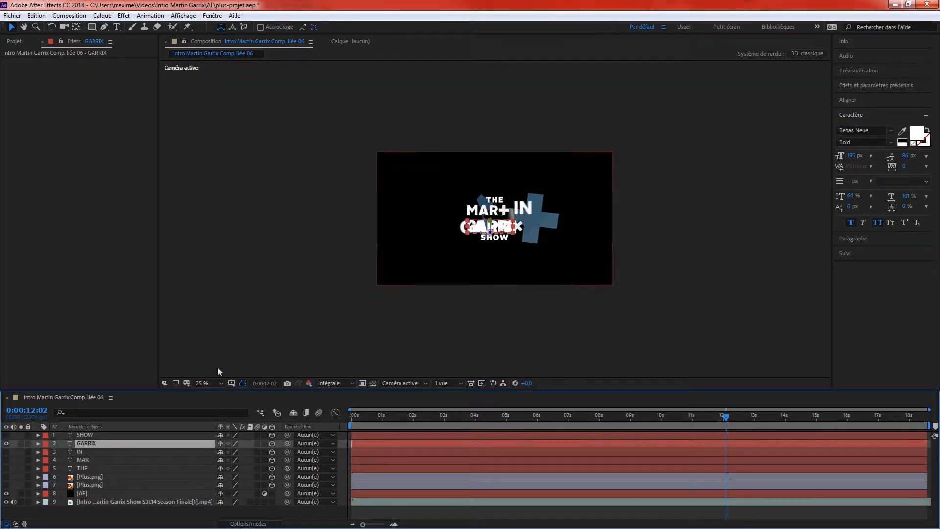
- Reorder the text layers so they run THE, MAR, IN, SHOW, GARRIX from first to last
left_click(75, 460)
left_click_drag(71, 469, 77, 433)
left_click_drag(71, 469, 80, 449)
- Move both Plus.png layers above the THE layer and keep them hidden
left_click(81, 478)
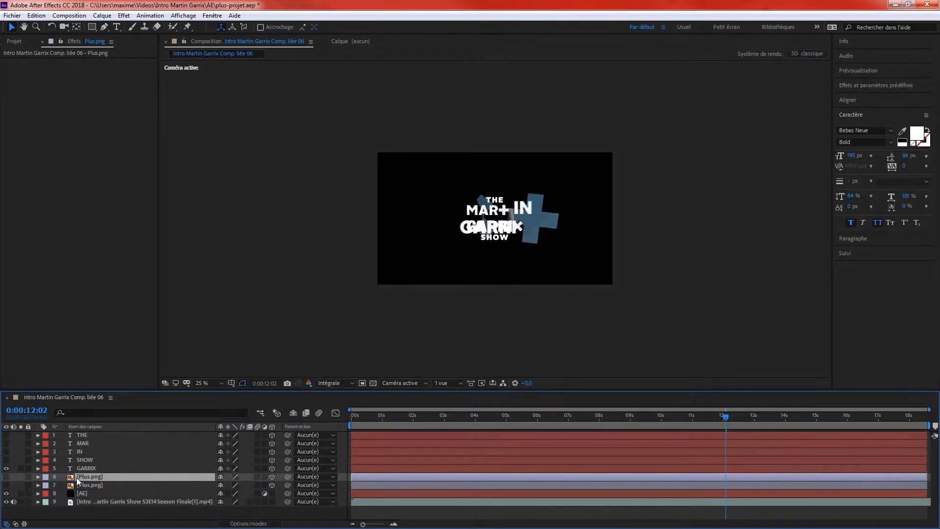
left_click_drag(76, 477, 79, 459)
left_click(7, 460)
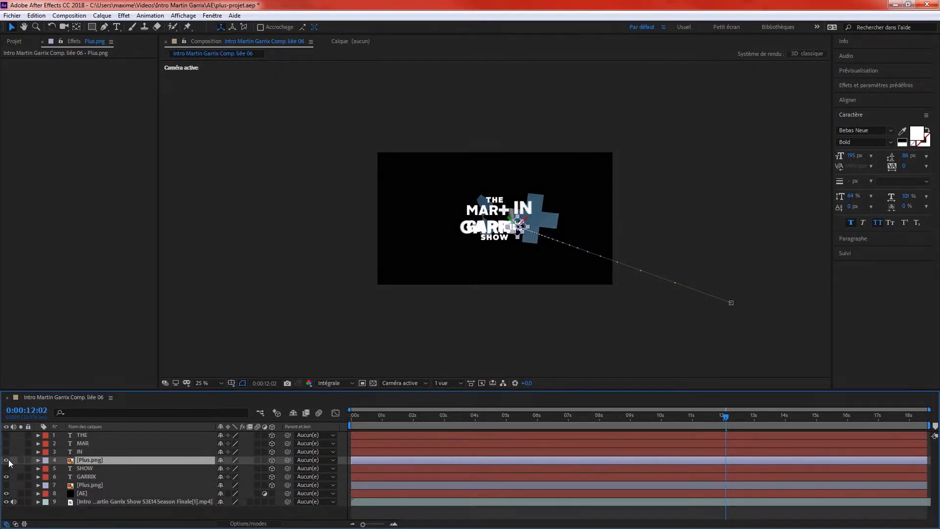
left_click(6, 459)
left_click_drag(68, 461, 79, 431)
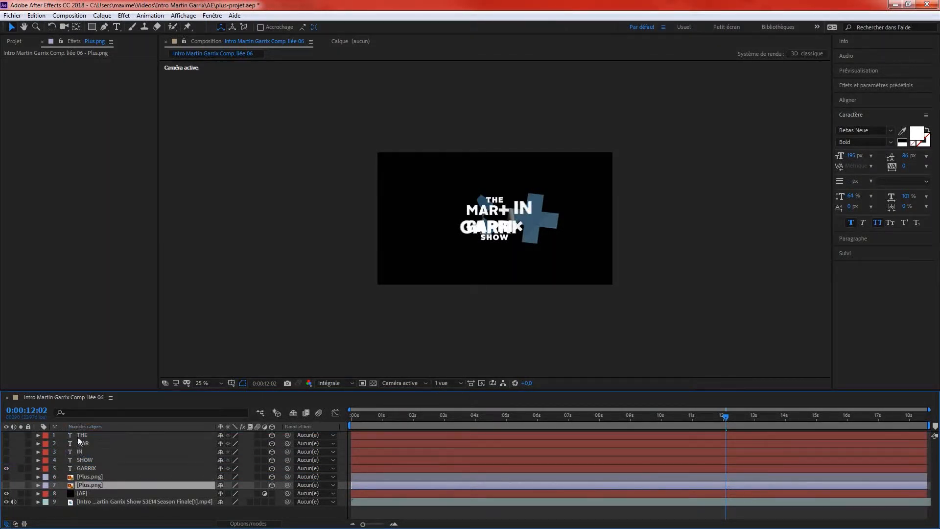
left_click_drag(77, 481, 77, 432)
left_click_drag(80, 484, 77, 442)
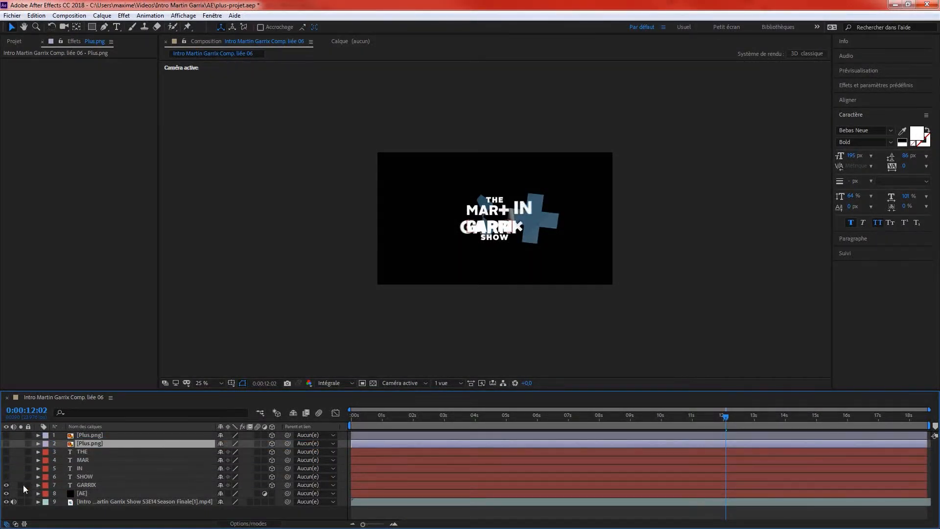
- Expand the GARRIX layer's Transform properties and align its existing keyframes at 0:00:12:06
left_click(79, 485)
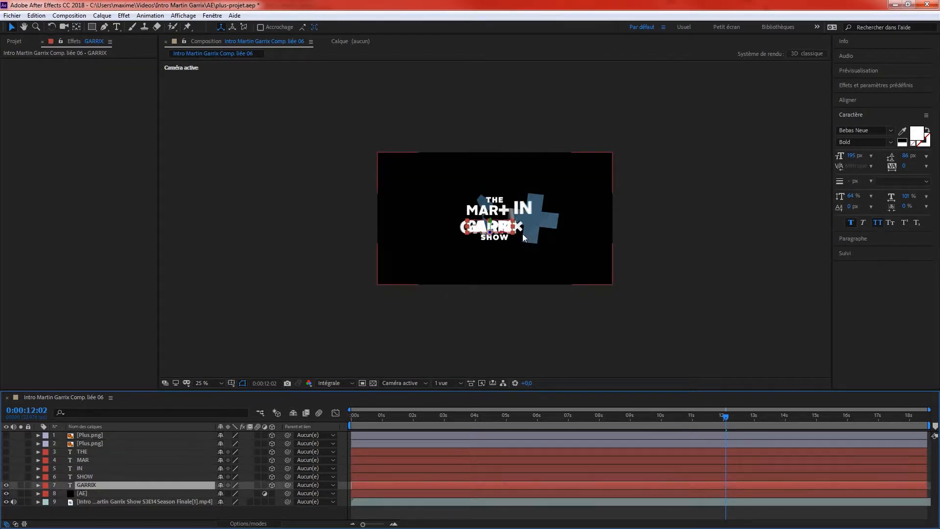
key("period")
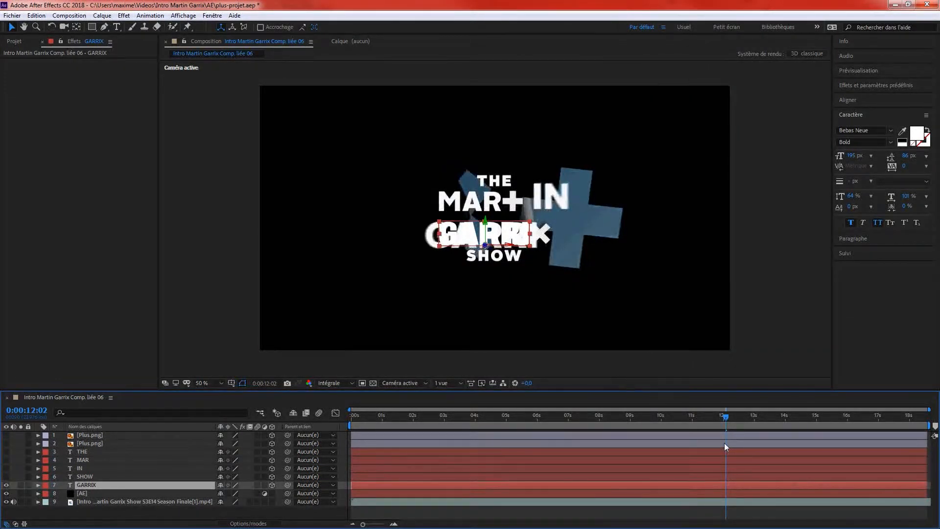
left_click_drag(728, 422, 733, 422)
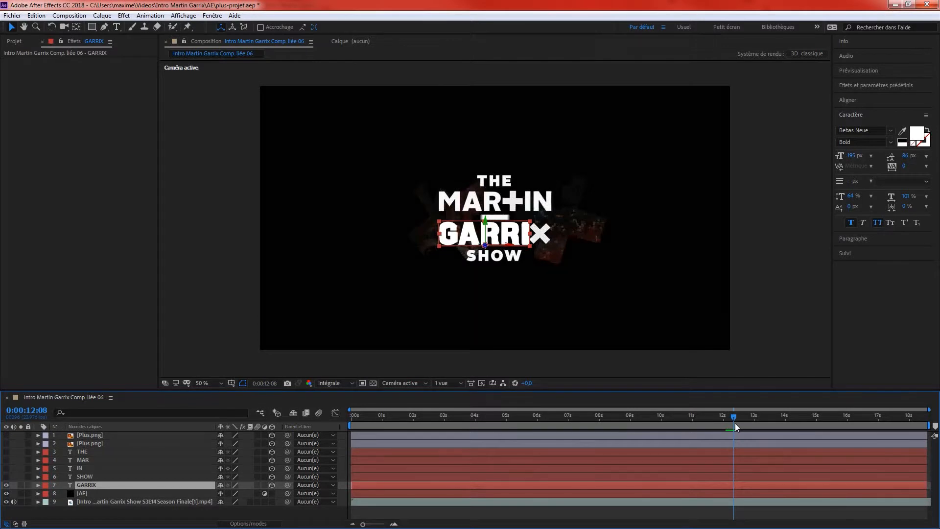
left_click(38, 484)
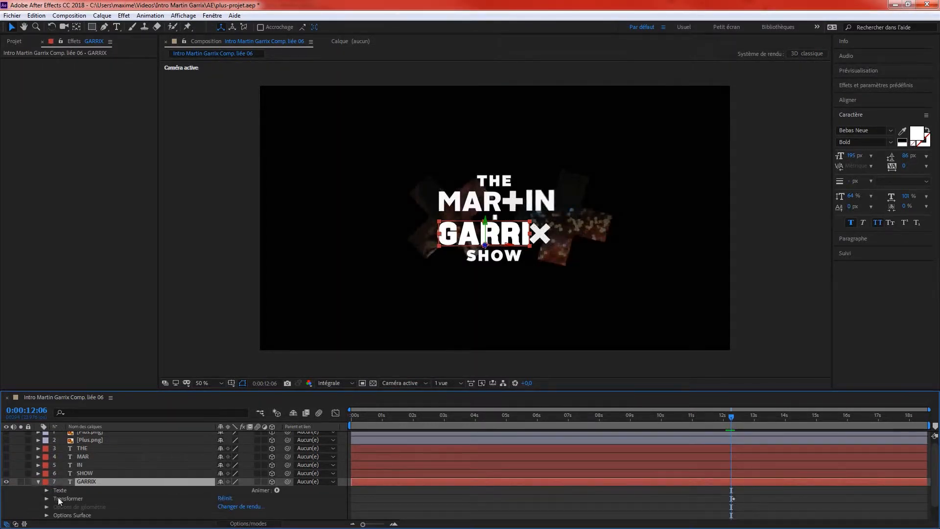
left_click(46, 499)
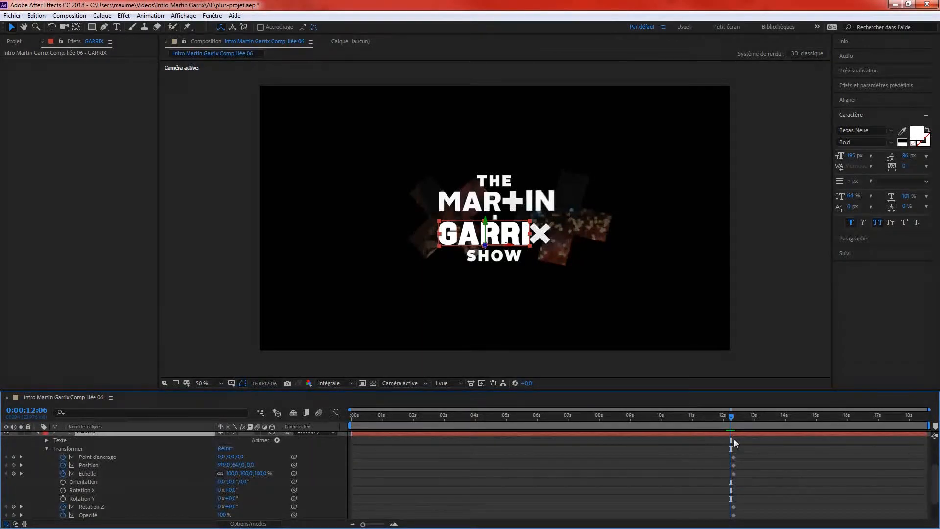
left_click_drag(734, 419, 731, 515)
- At 0:00:11:13, bring GARRIX forward out of frame to a position of about 940.5, 602.2, -2989.2
left_click_drag(730, 414, 709, 411)
key("comma")
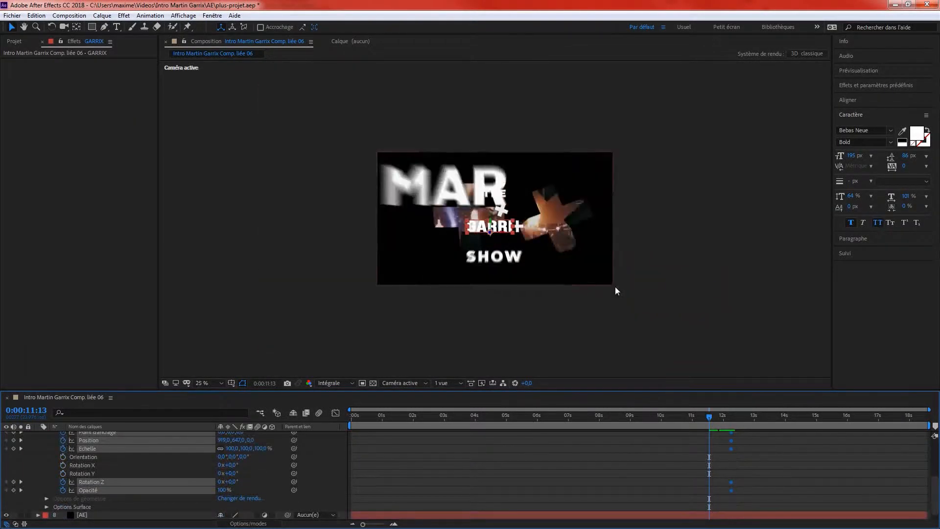
left_click_drag(492, 234, 310, 502)
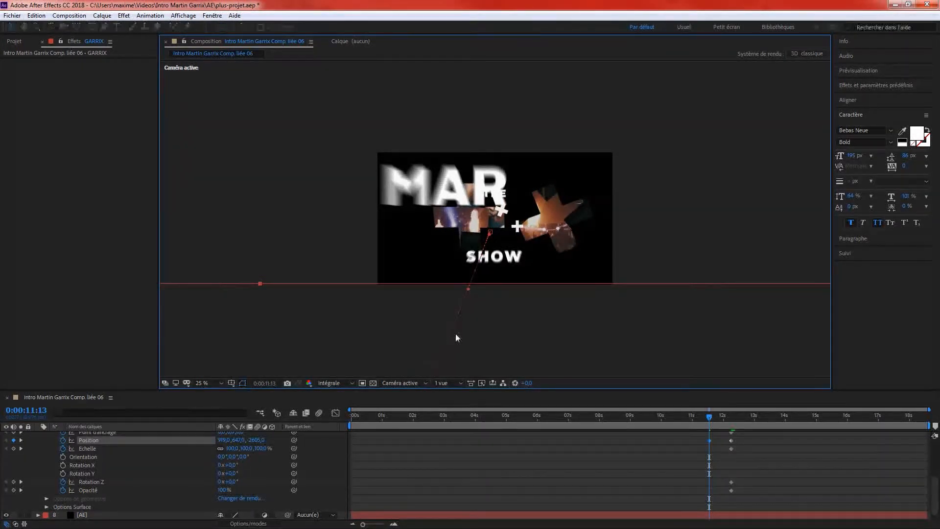
scroll(457, 334, "down", 2)
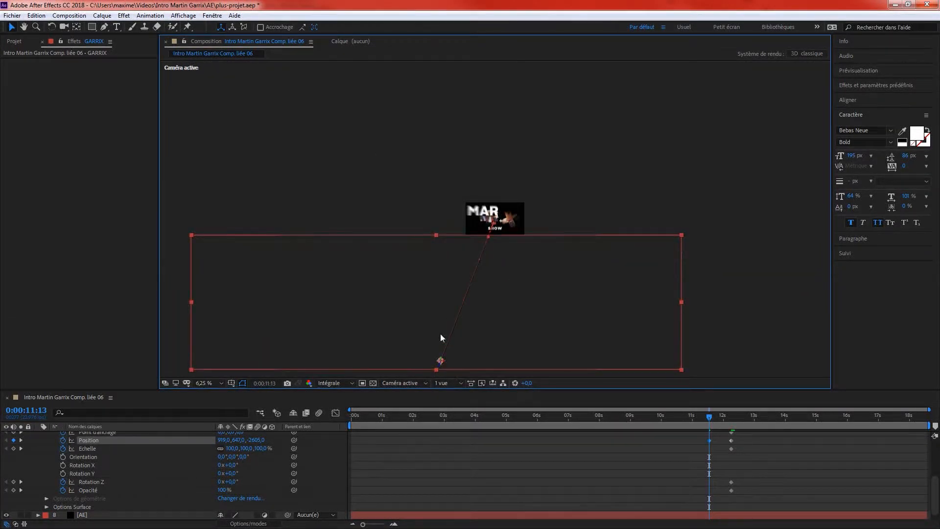
left_click_drag(434, 296, 462, 238)
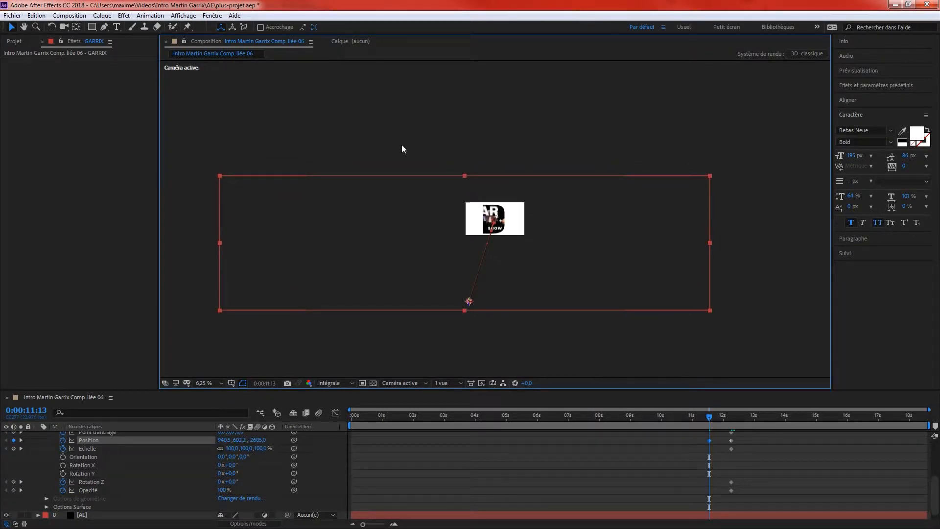
mouse_move(470, 304)
left_mouse_down()
mouse_move(469, 296)
mouse_move(475, 316)
left_mouse_up()
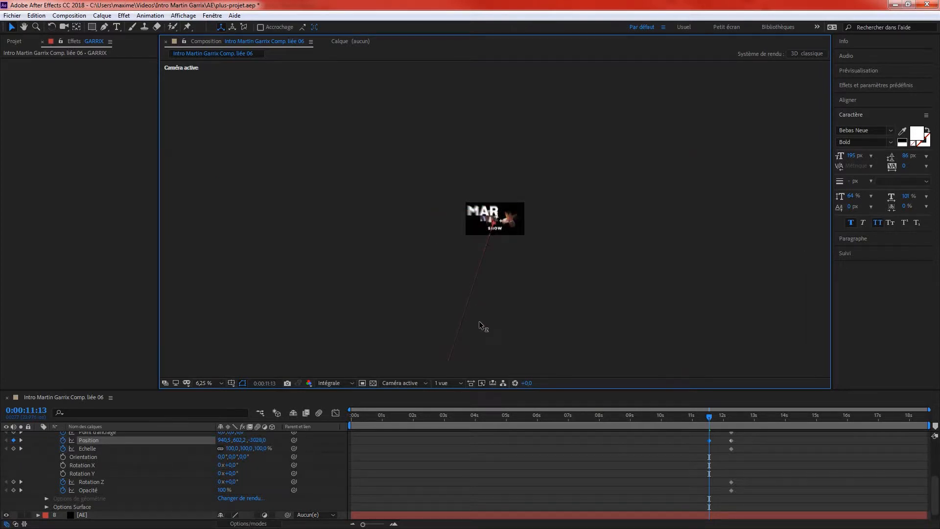
- Try adding Orientation, Rotation X and Rotation Y keyframes to GARRIX at 0:00:11:13, and go to 0:00:12:06
left_click(60, 473)
left_click(63, 465)
left_click(62, 457)
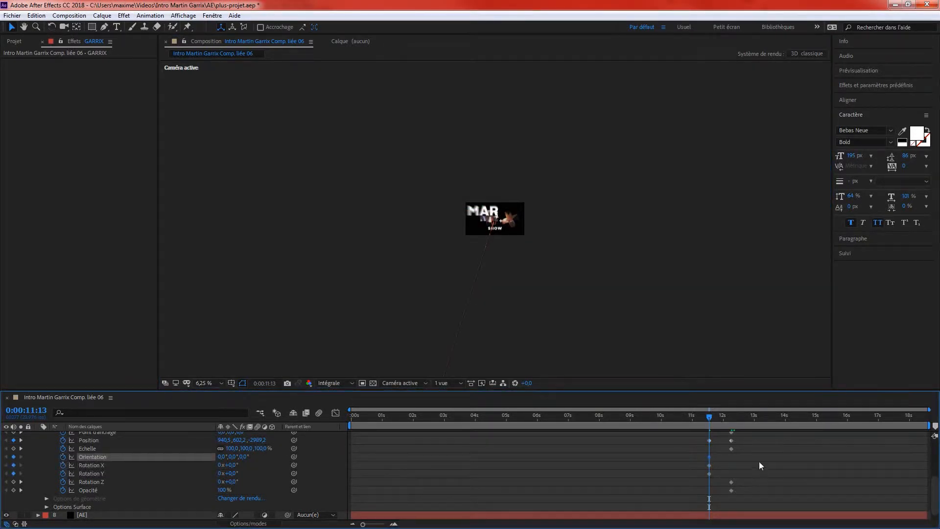
left_click(732, 417)
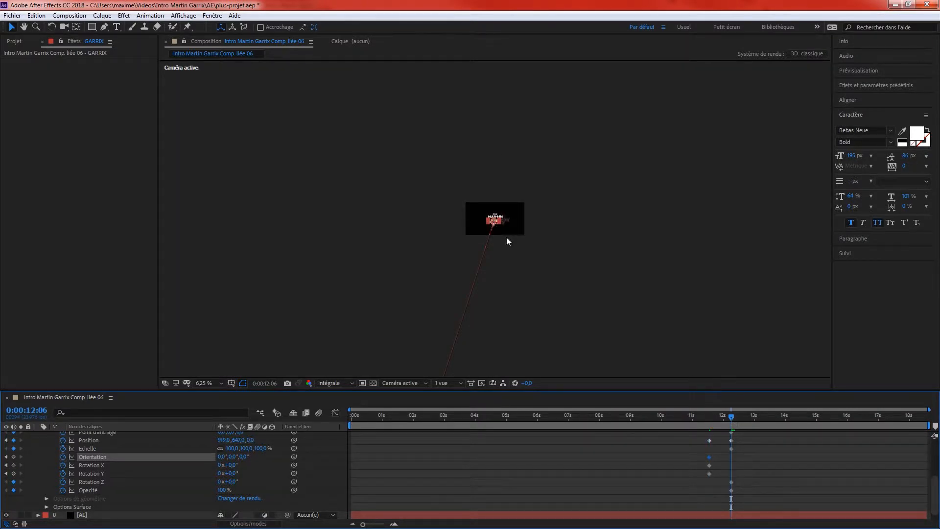
- Undo GARRIX's Orientation, Rotation X and Rotation Y keyframes and its last position moves
key("ctrl+z")
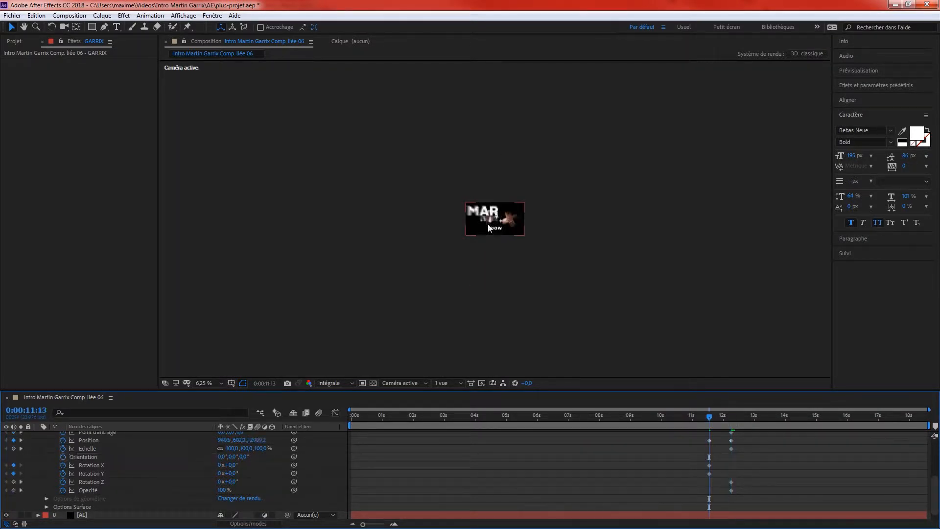
key("ctrl+z")
key("ctrl+z")
key("ctrl+z")
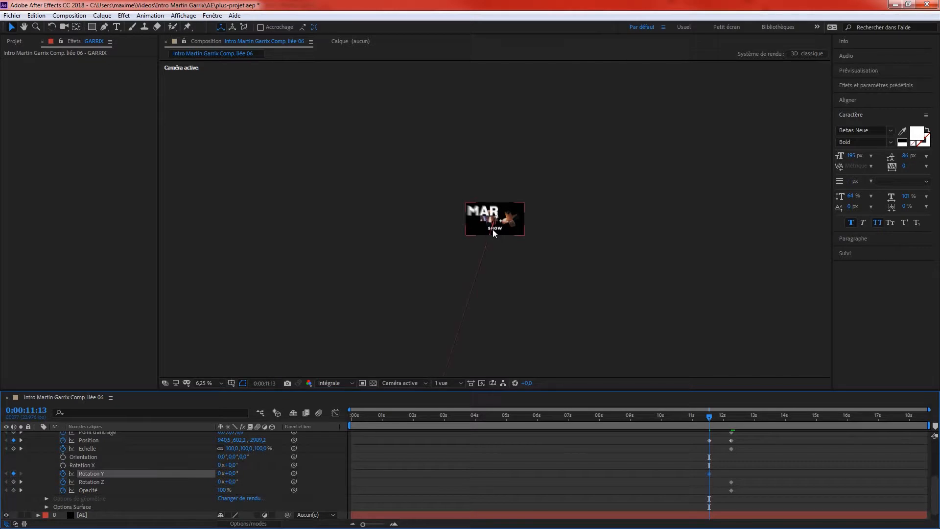
key("ctrl+z")
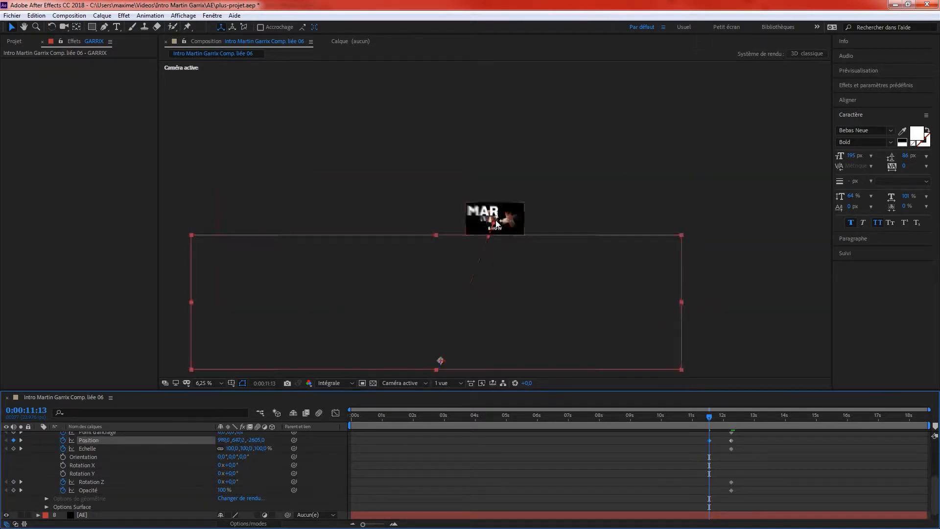
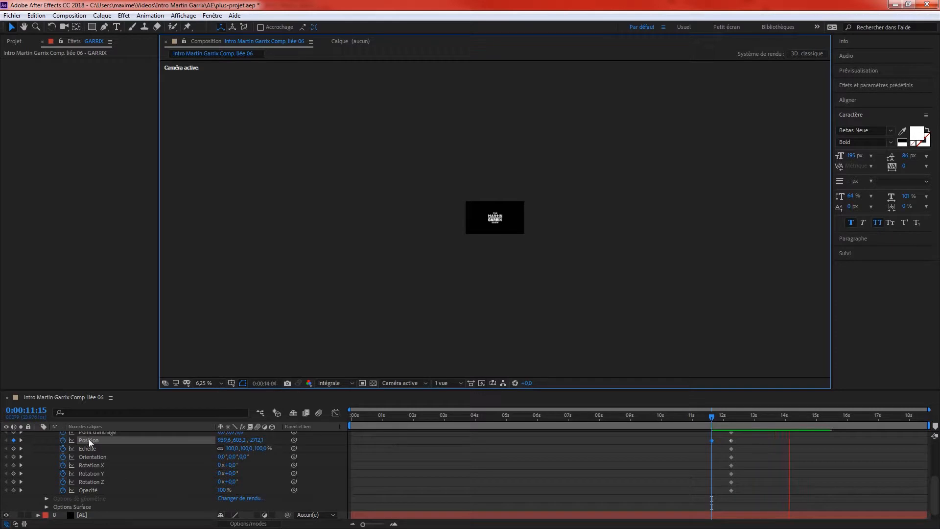
- Collapse the GARRIX layer, go to 0:00:12:07, and show the SHOW layer instead of GARRIX
left_click(40, 456)
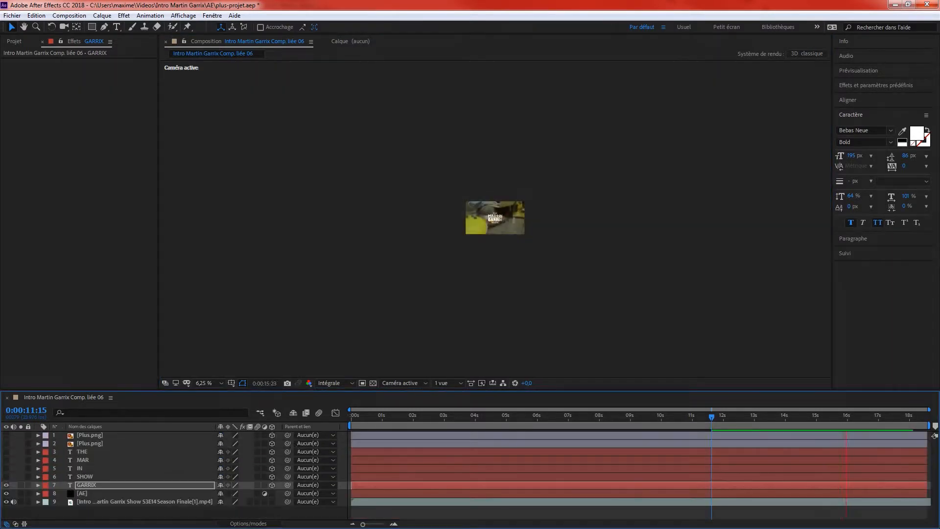
left_click(723, 417)
left_click_drag(722, 418, 732, 418)
scroll(518, 201, "up", 2)
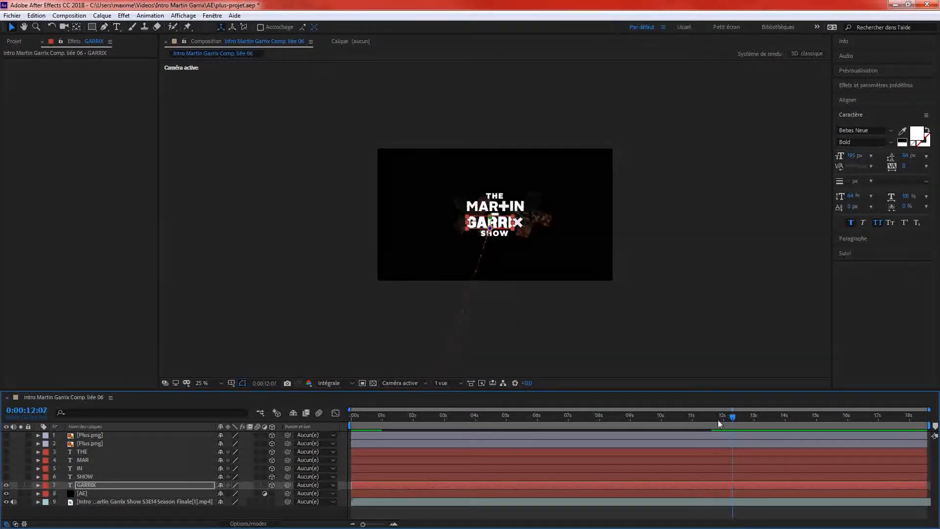
left_click(6, 486)
left_click(6, 478)
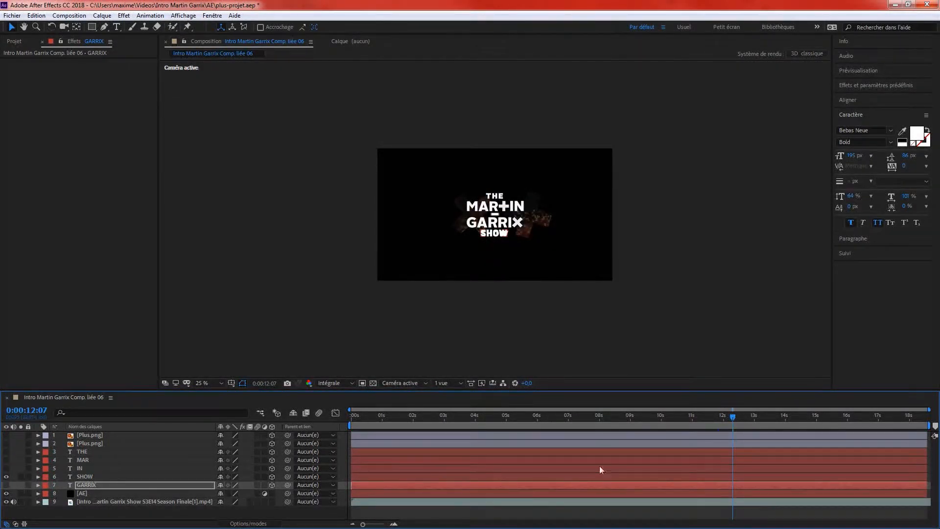
- At 0:00:12:01, add keyframes for all of the SHOW layer's Transform properties, from Anchor Point to Opacity
left_click(38, 477)
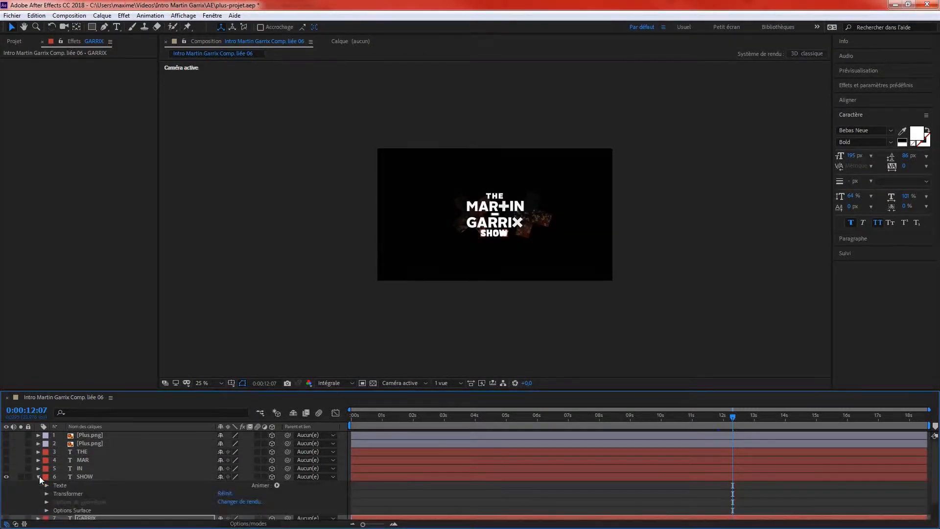
left_click(47, 493)
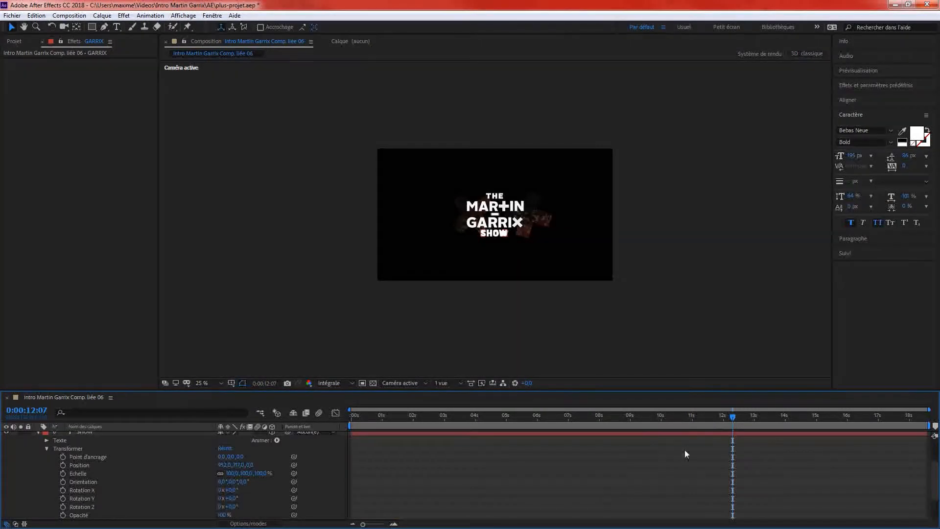
scroll(694, 465, "down", 2)
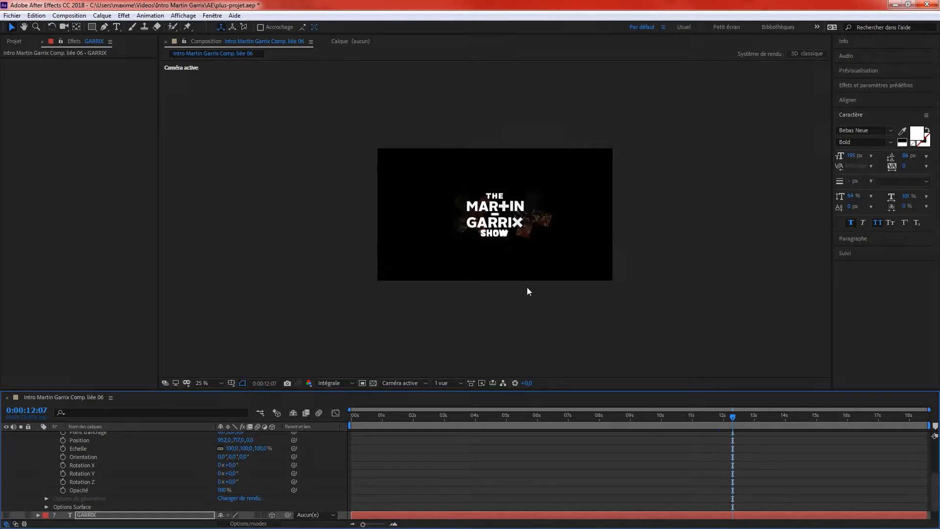
scroll(527, 290, "down", 1)
scroll(530, 228, "up", 3)
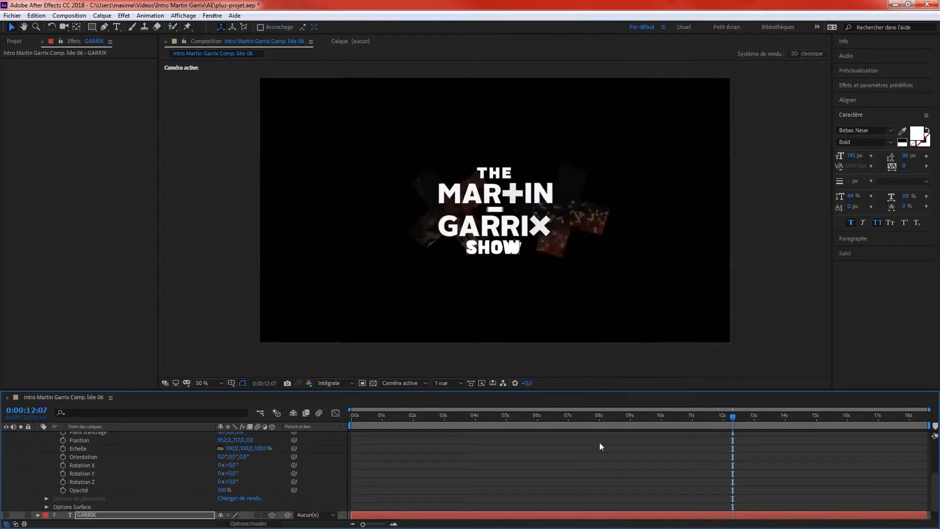
mouse_move(738, 419)
left_mouse_down()
mouse_move(705, 417)
mouse_move(725, 429)
left_mouse_up()
left_click(63, 490)
left_click(63, 481)
left_click(63, 473)
left_click(62, 465)
left_click(62, 456)
left_click(63, 448)
left_click(62, 431)
left_click(63, 440)
scroll(519, 477, "up", 1)
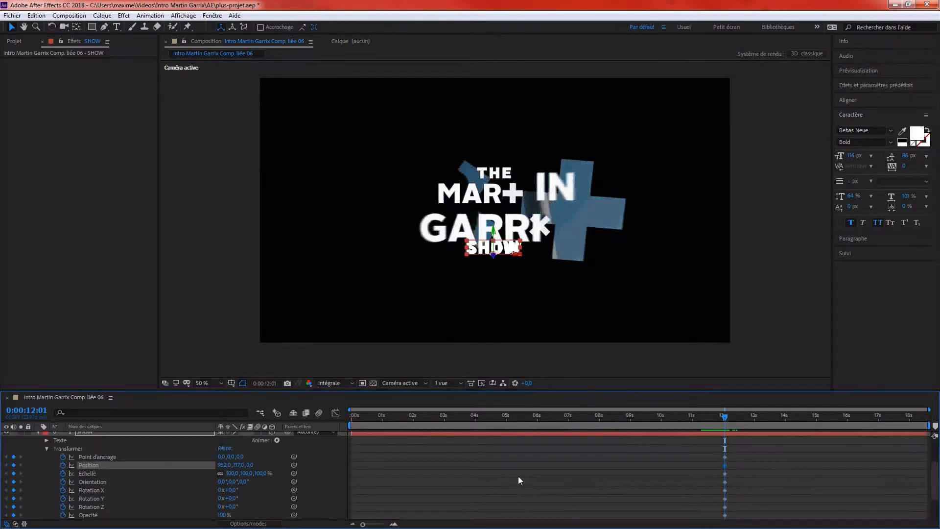
- At 0:00:11:07, bring SHOW forward out of frame to a Z position of about -2086.6, and check its flight up to 0:00:12:18
left_click_drag(725, 421, 699, 405)
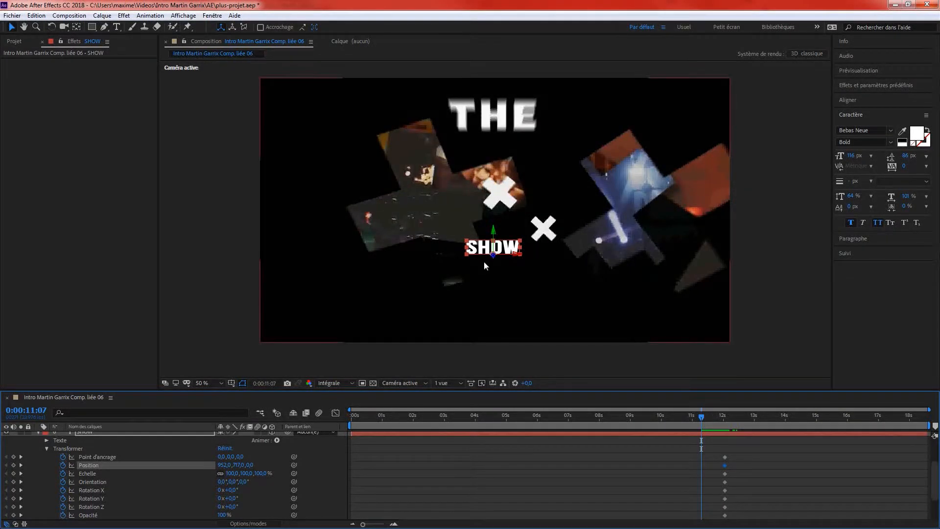
left_click_drag(492, 255, 685, 431)
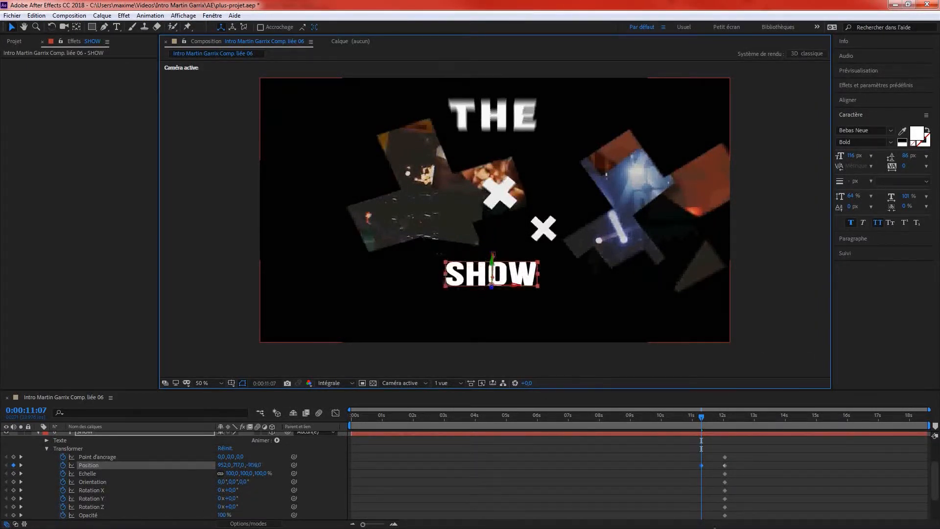
left_click_drag(492, 289, 493, 416)
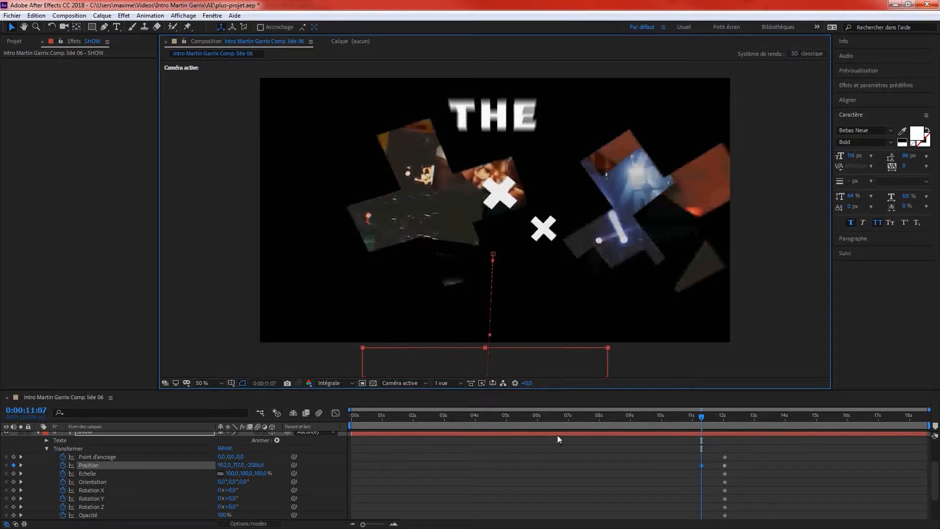
left_click_drag(701, 418, 750, 444)
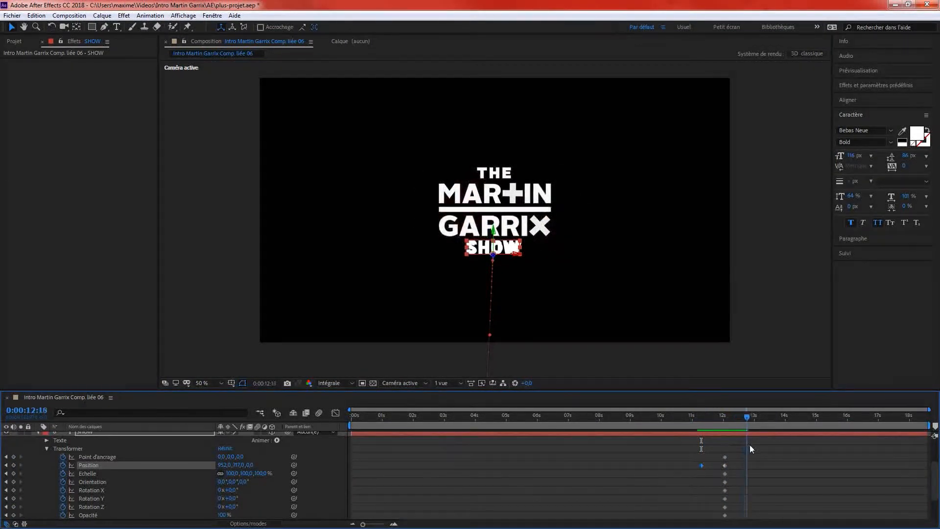
- Collapse the SHOW layer, hide the reference video, and show the GARRIX, IN, MAR, THE and both Plus.png layers
scroll(41, 457, "up", 3)
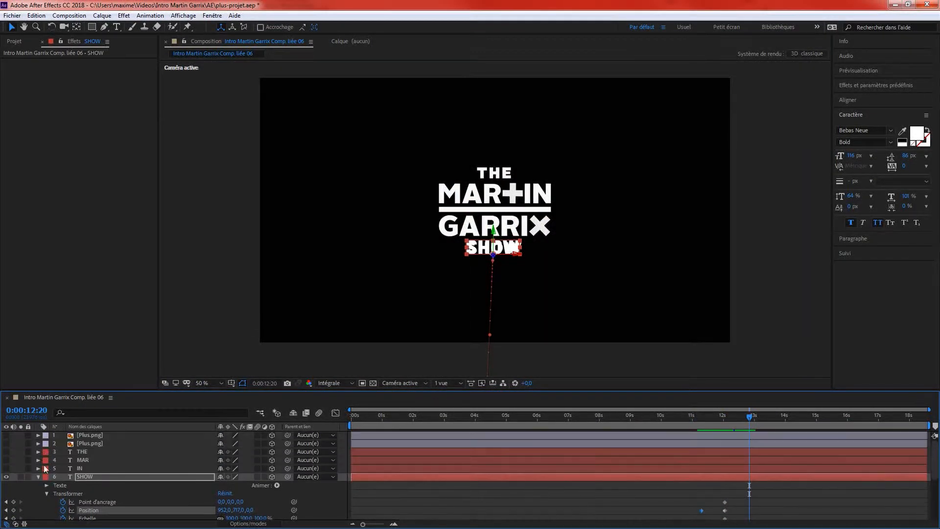
left_click(39, 477)
left_click(6, 502)
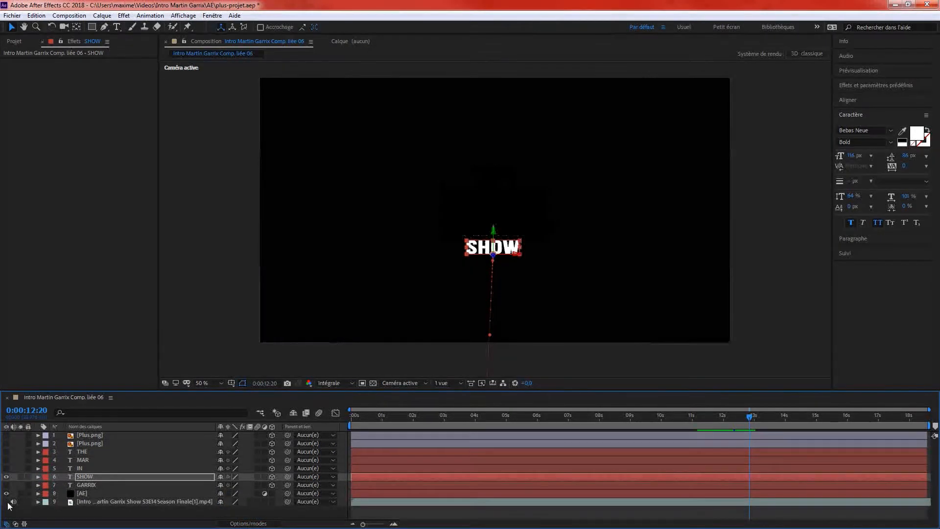
left_click(5, 485)
left_click(6, 468)
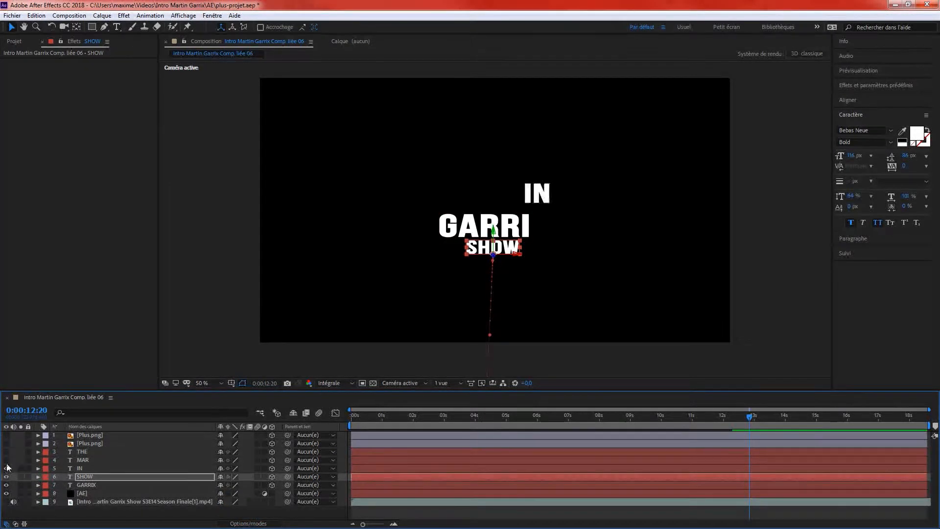
left_click(7, 460)
left_click(12, 427)
left_click(7, 444)
left_click(6, 451)
left_click(6, 435)
- Play the assembled logo animation from 0:00:10:01, and return to 0:00:09:17
left_click_drag(751, 418, 662, 418)
key("space")
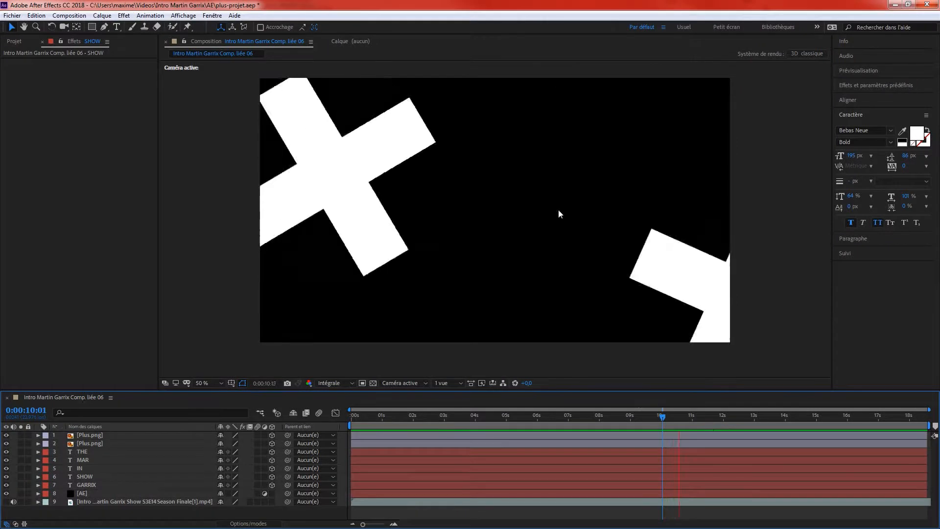
scroll(556, 206, "down", 2)
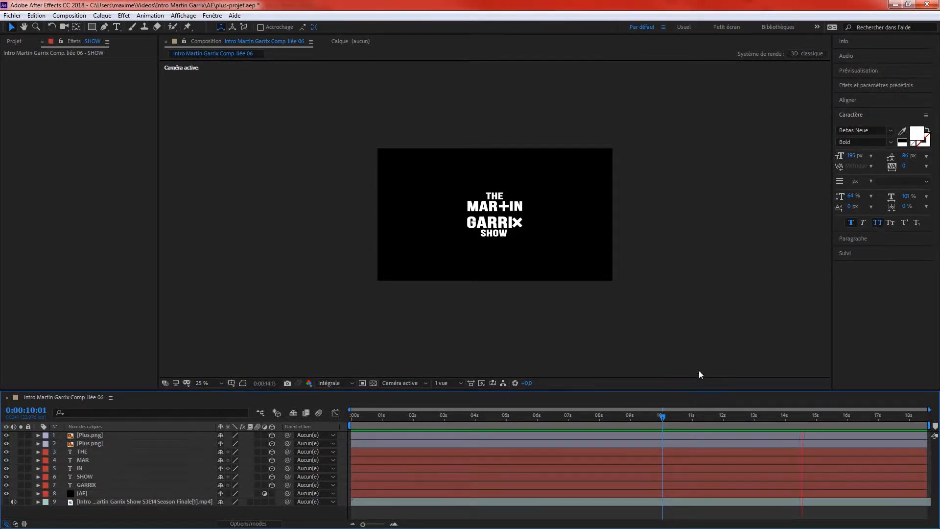
left_click(667, 424)
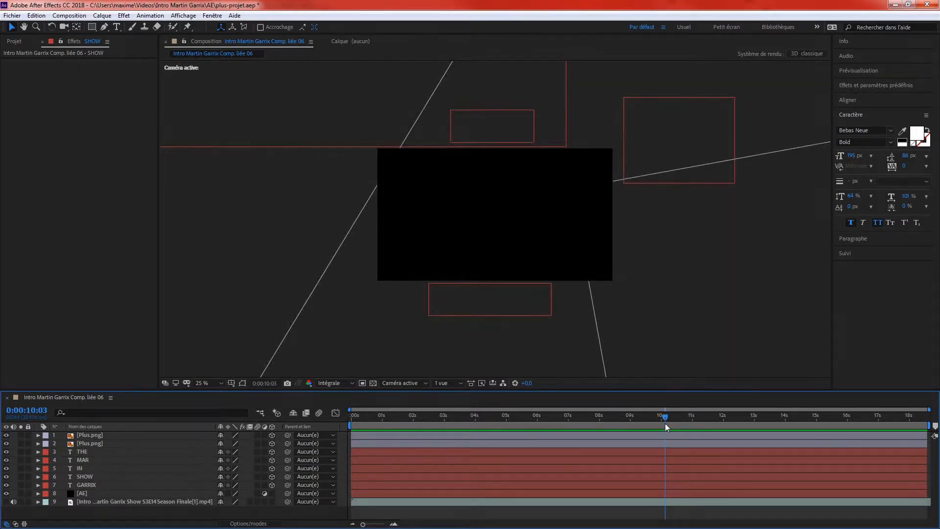
left_click_drag(662, 423, 648, 420)
- Create a new folder named bac in the project
left_click(20, 42)
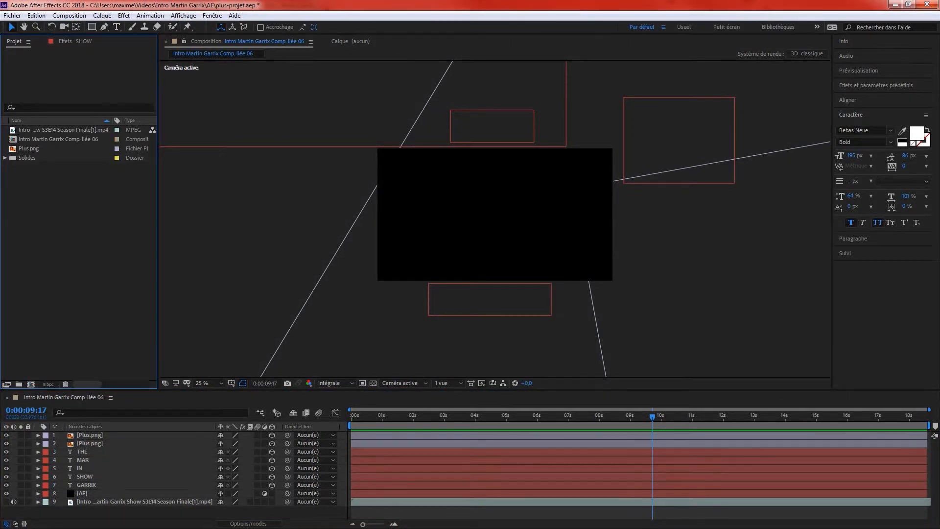
left_click_drag(133, 239, 97, 241)
right_click(70, 195)
left_click(96, 211)
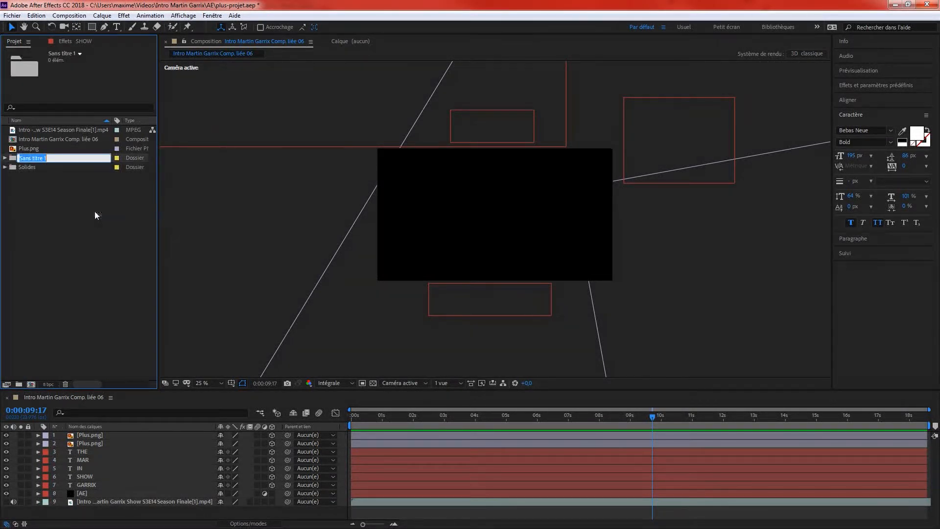
type("bac")
left_click(74, 230)
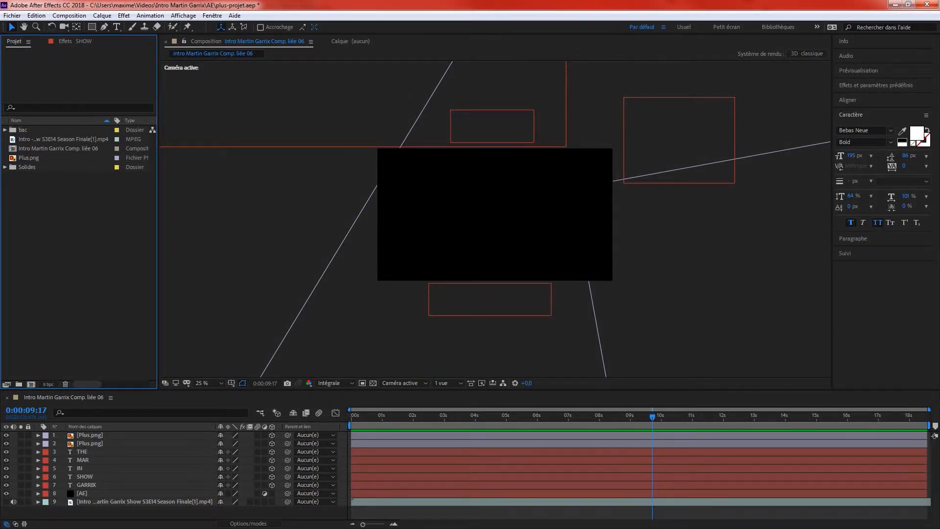
left_click_drag(0, 136, 26, 130)
- At 0:00:12:18, show the reference video layer to compare its logo with the landed title words
left_click_drag(653, 416, 747, 443)
left_click(102, 439)
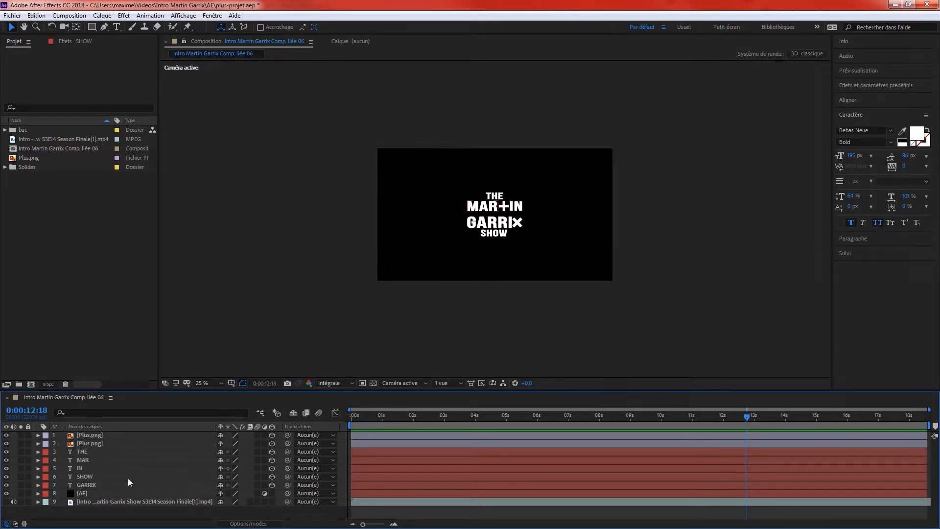
scroll(501, 206, "up", 2)
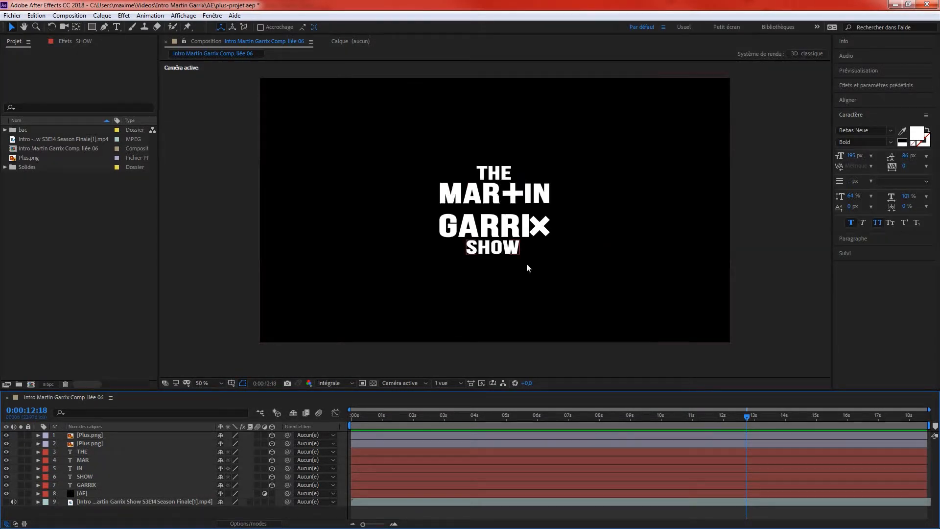
left_click(7, 502)
scroll(495, 216, "up", 2)
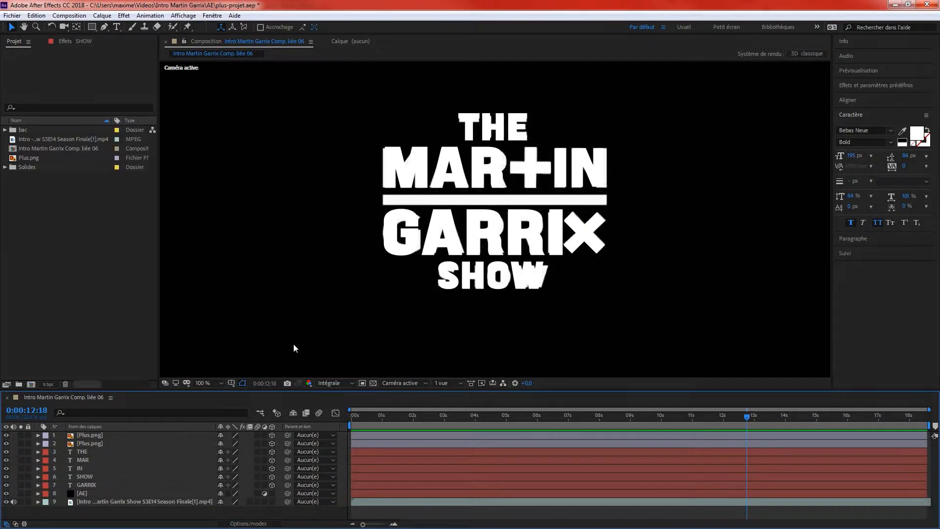
right_click(109, 518)
mouse_move(147, 410)
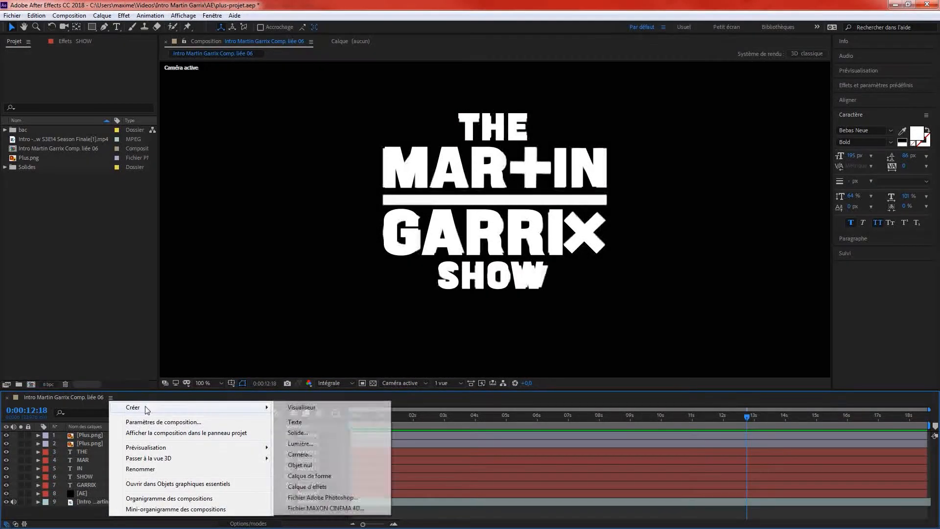
left_click(311, 434)
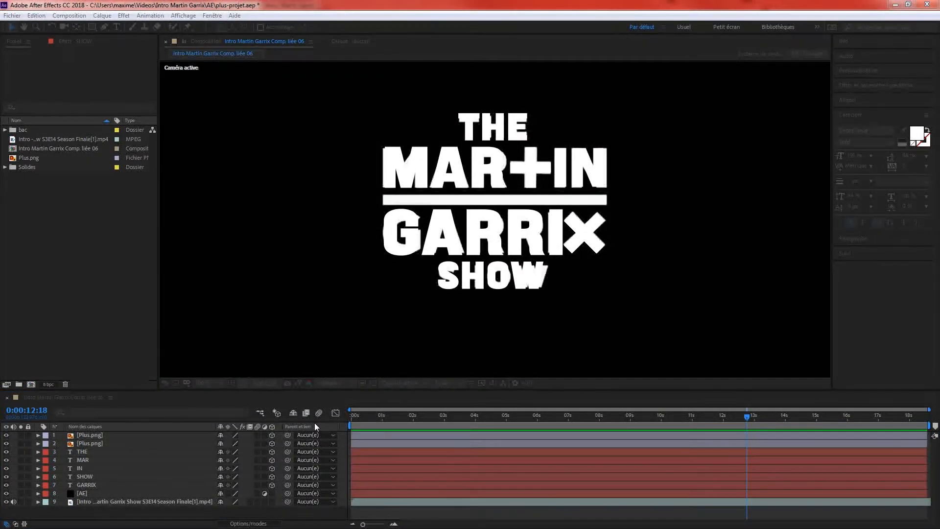
right_click(231, 514)
mouse_move(294, 404)
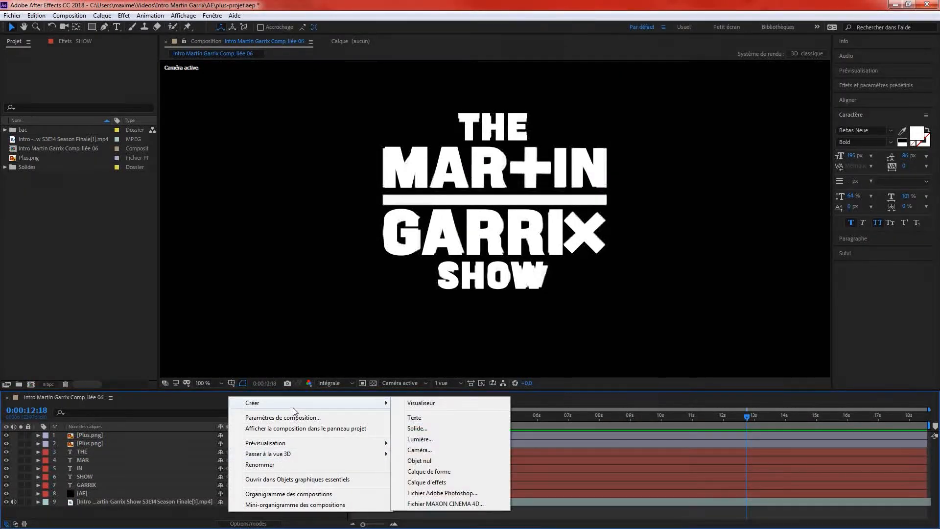
left_click(415, 428)
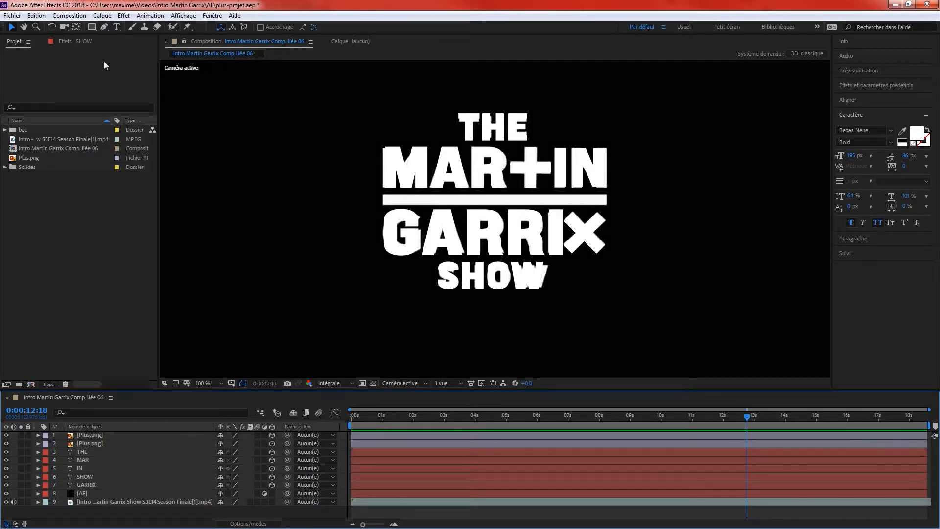
- Try to draw a white rectangle over the bar between MARTIN and GARRIX, and delete its shape layer
left_click(92, 27)
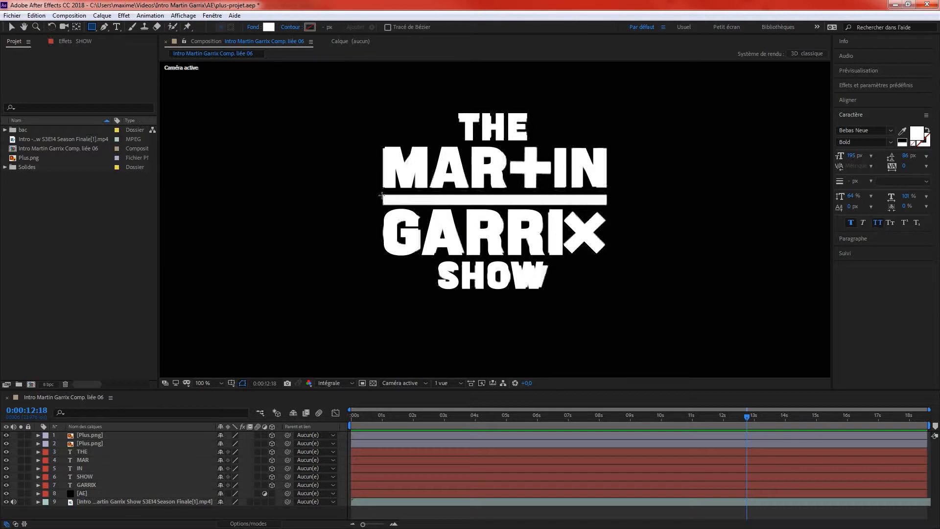
left_click_drag(383, 194, 608, 206)
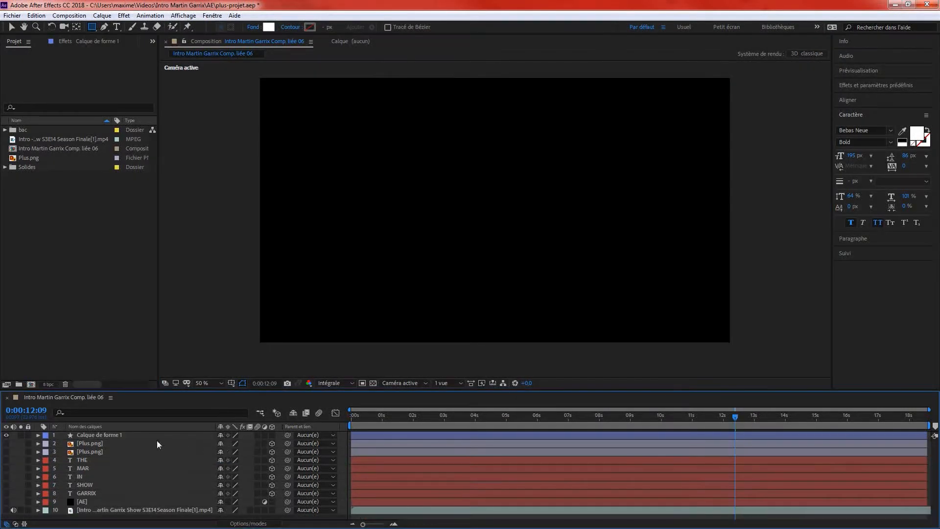
left_click(143, 433)
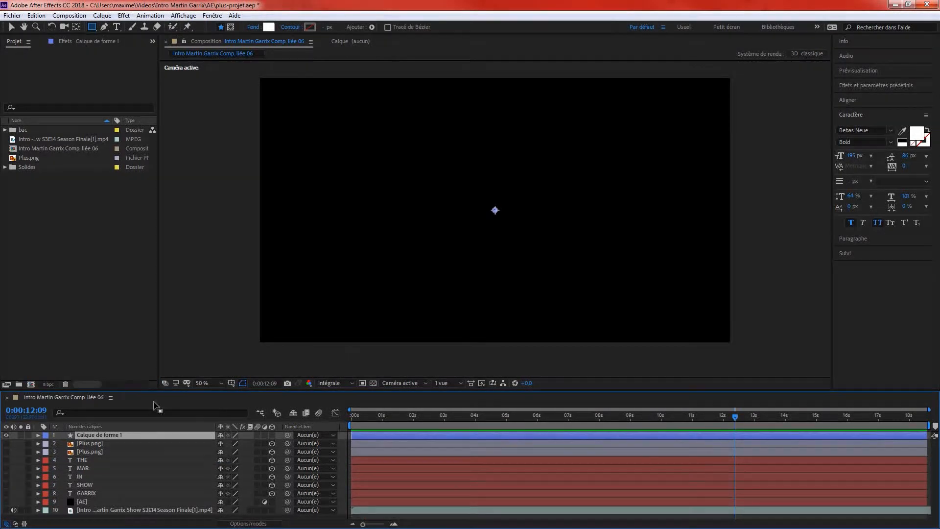
key("Delete")
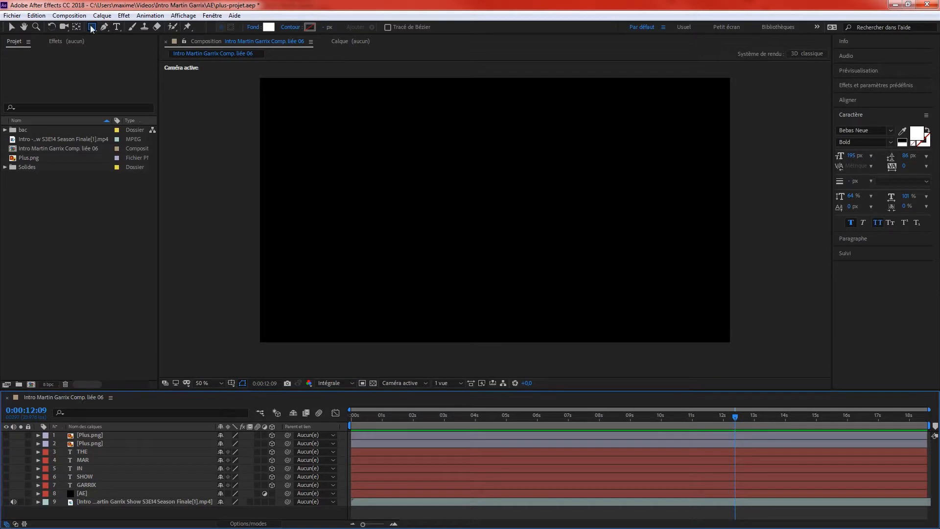
- Show the reference video at 0:00:12:21 and draw a white rectangle exactly over the logo's horizontal bar
left_click(6, 501)
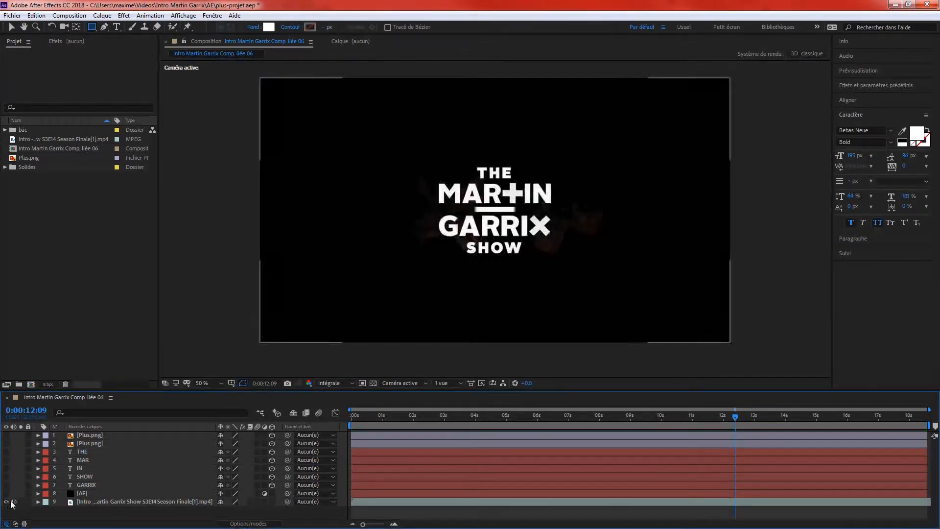
scroll(475, 213, "up", 2)
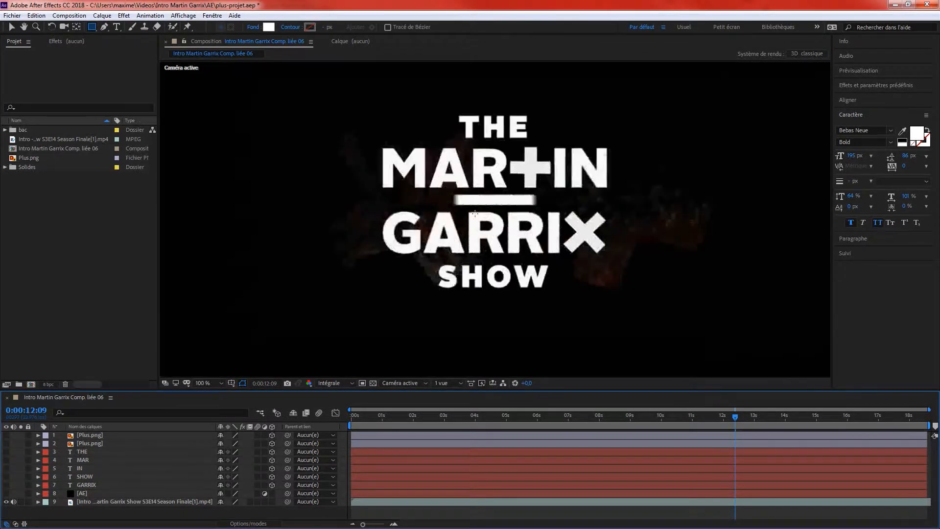
left_click(751, 416)
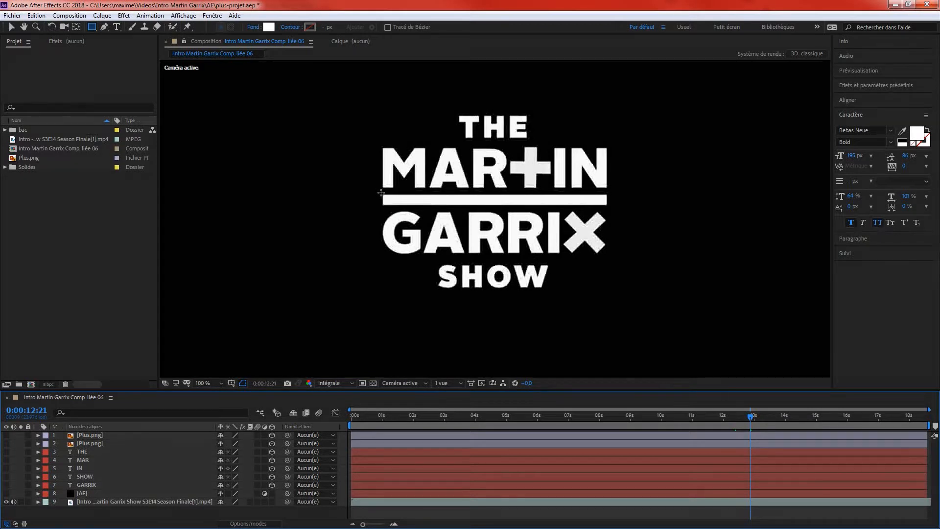
mouse_move(383, 195)
left_mouse_down()
mouse_move(416, 206)
mouse_move(608, 207)
left_mouse_up()
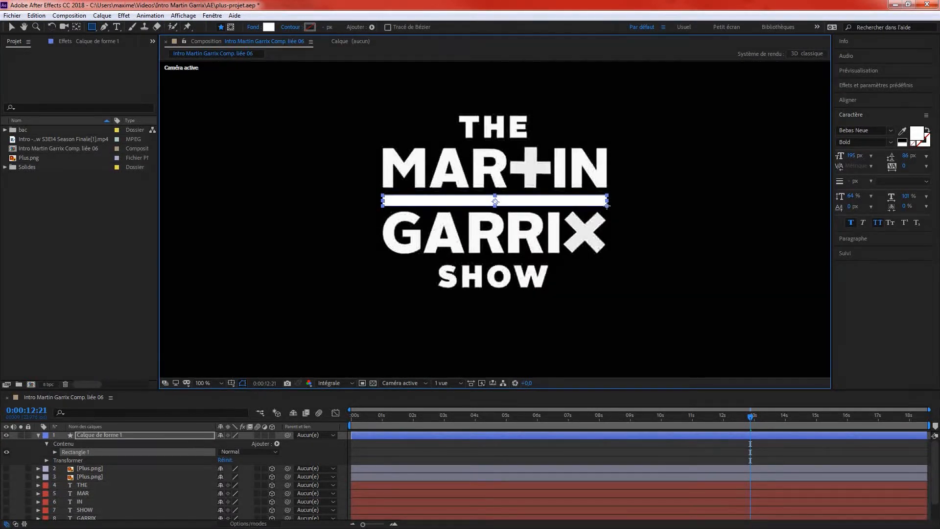
- Hide the rectangle's shape layer and, at 0:00:12:16, add keyframes for its Anchor Point, Position, Scale, Rotation and Opacity
left_click(46, 460)
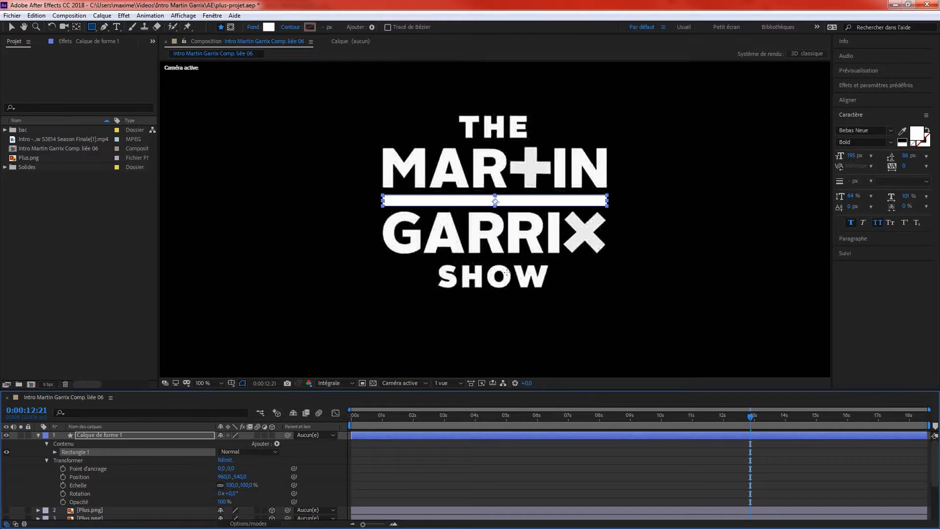
left_click_drag(751, 417, 727, 425)
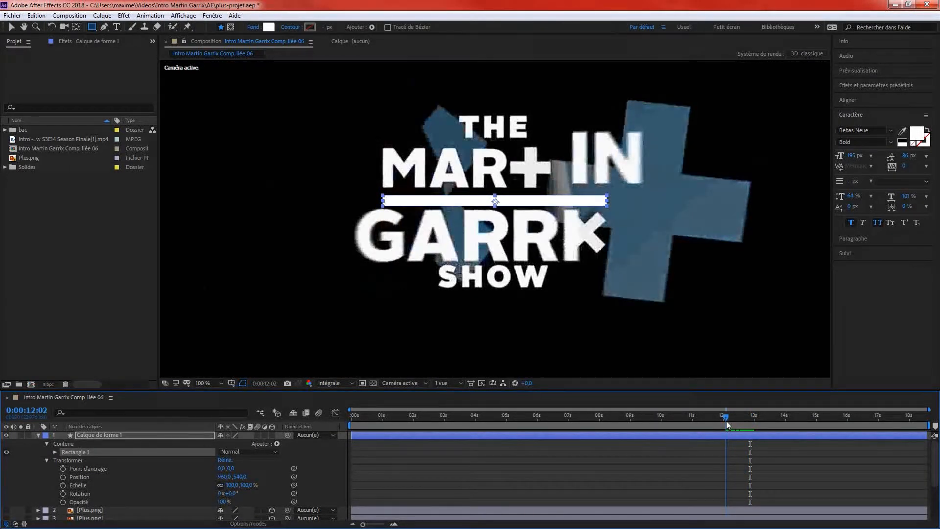
left_click(6, 435)
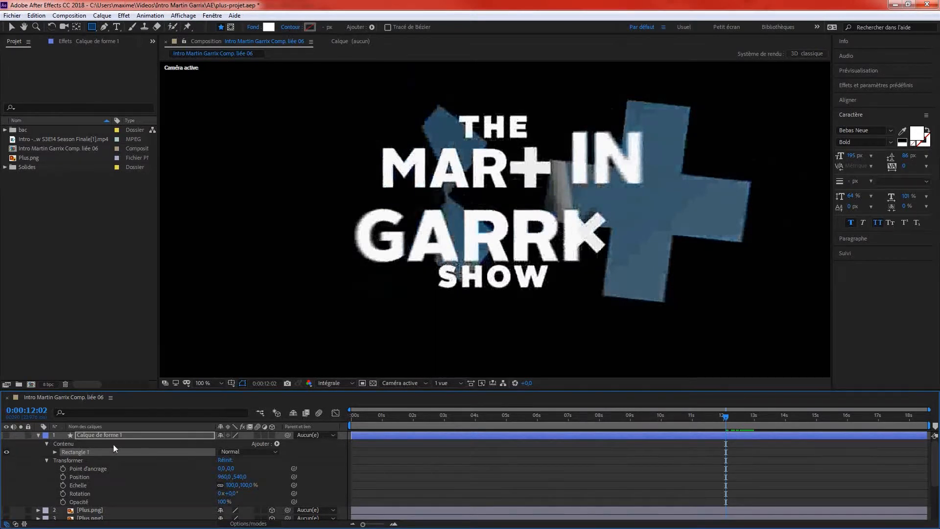
left_click_drag(724, 424, 743, 430)
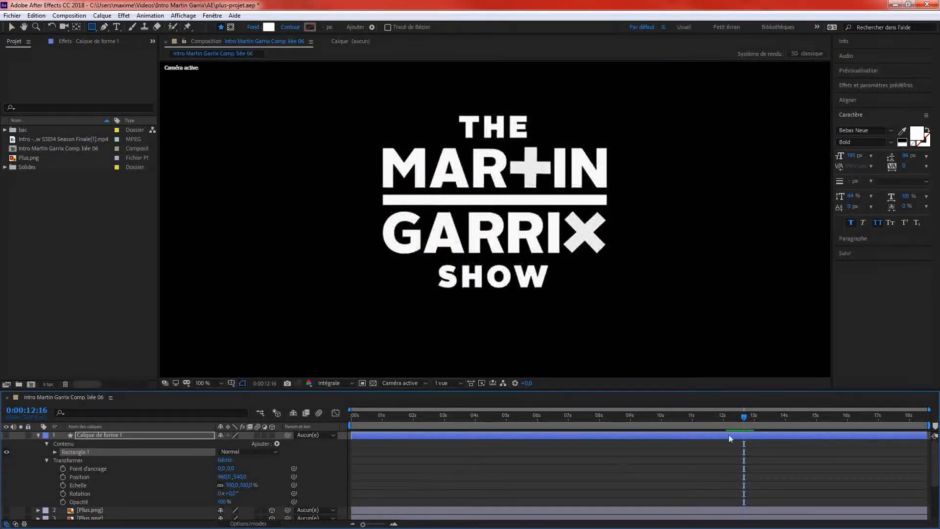
left_click(63, 502)
left_click(63, 494)
left_click(63, 477)
left_click(63, 469)
left_click(63, 485)
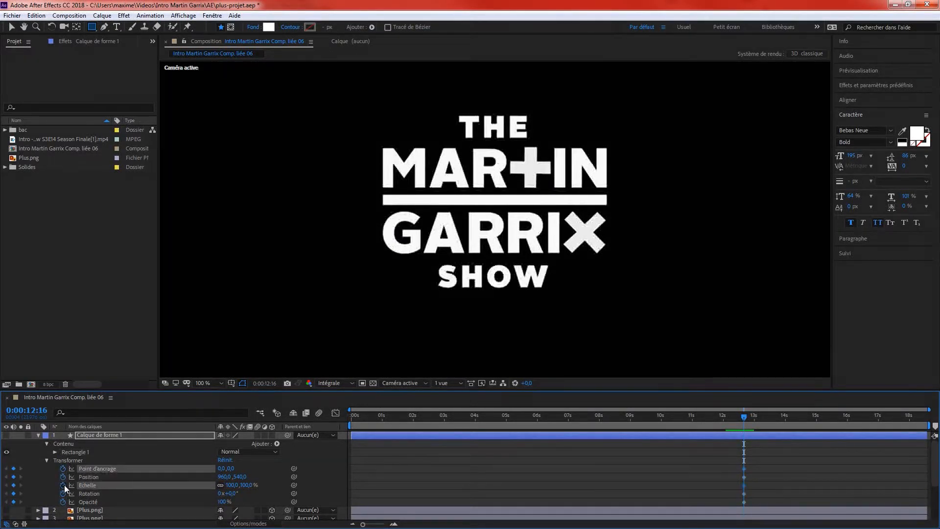
- At 0:00:12:05, show the shape layer and shrink the rectangle to a horizontal Scale of about 0.2% at its centre
left_click_drag(744, 420, 730, 418)
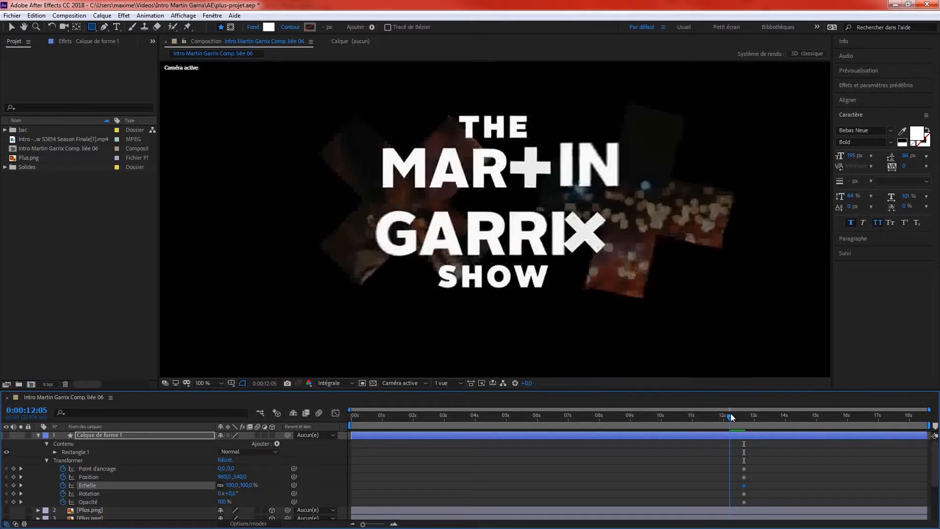
left_click(7, 435)
scroll(454, 183, "up", 1)
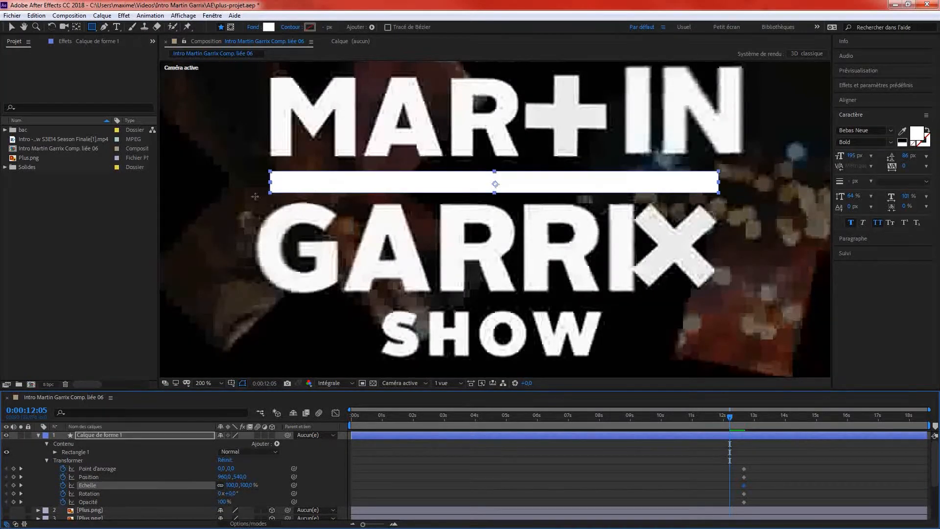
left_click(12, 27)
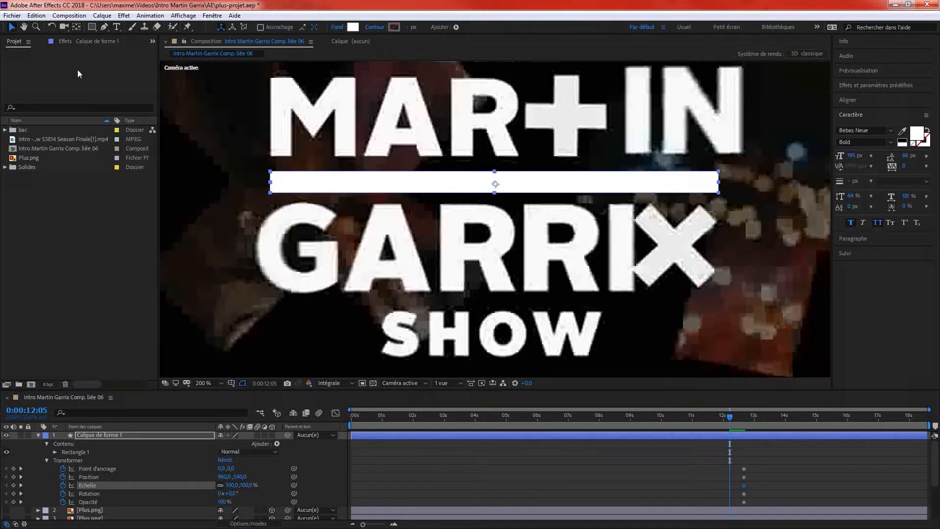
left_click_drag(270, 184, 497, 192)
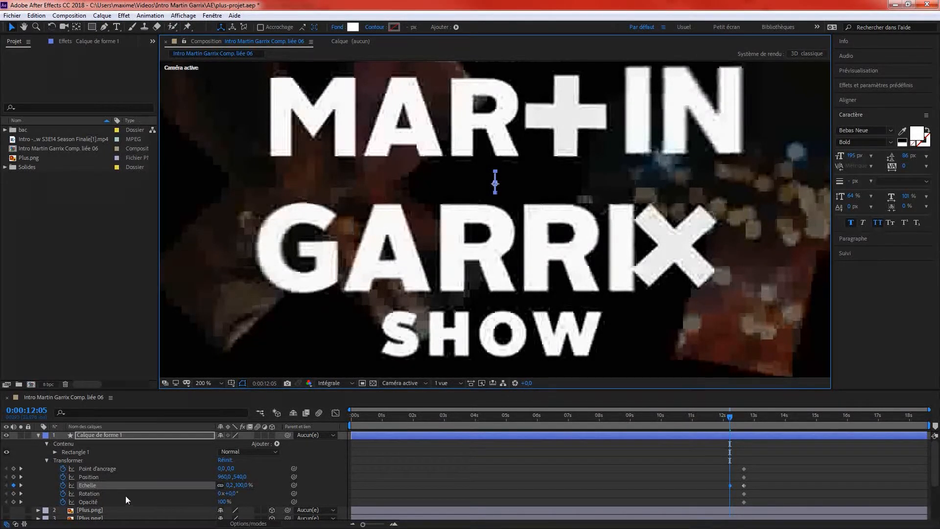
- At 0:00:12:05, set the rectangle's Opacity to 0% and keyframe its Position at 960, 540
left_click(225, 501)
type("0")
key("Return")
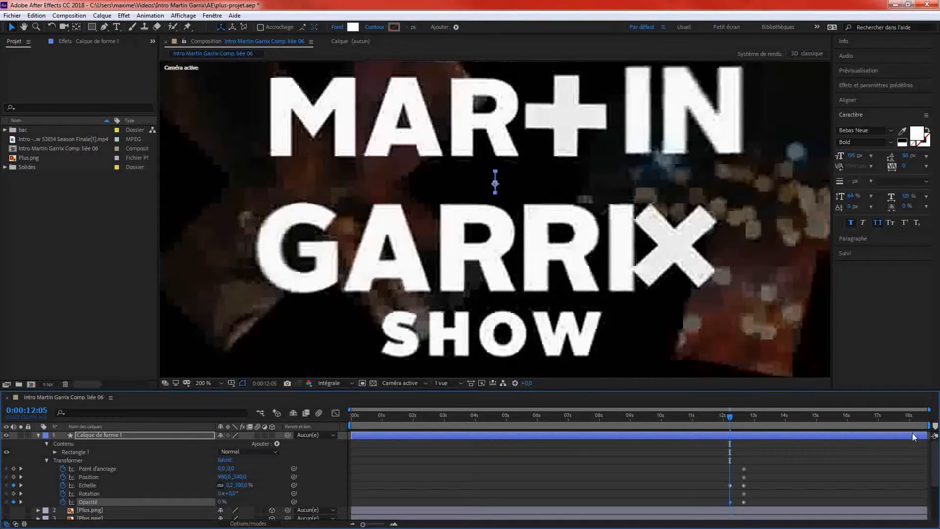
key("Right")
key("Left")
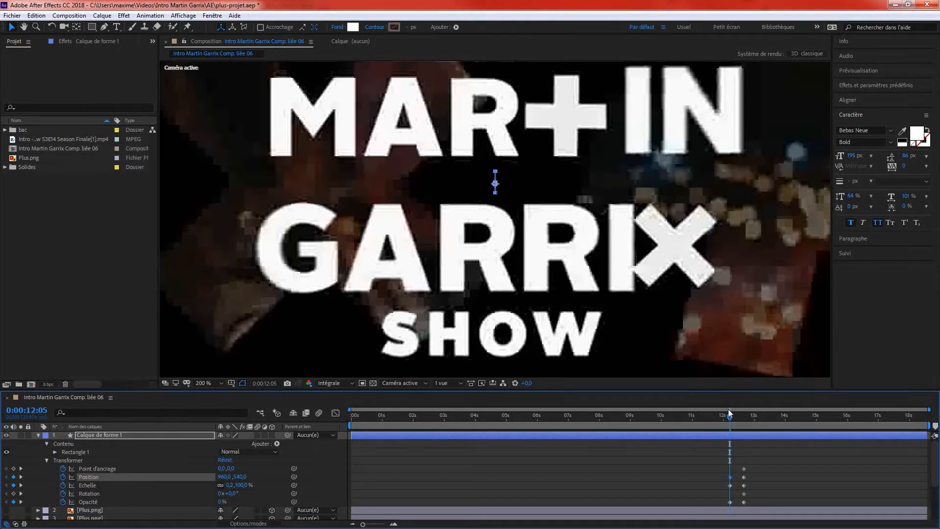
- At 0:00:12:06, one frame after the bar's first keyframes, set the rectangle's Opacity to 100%
key("End")
left_click(728, 409)
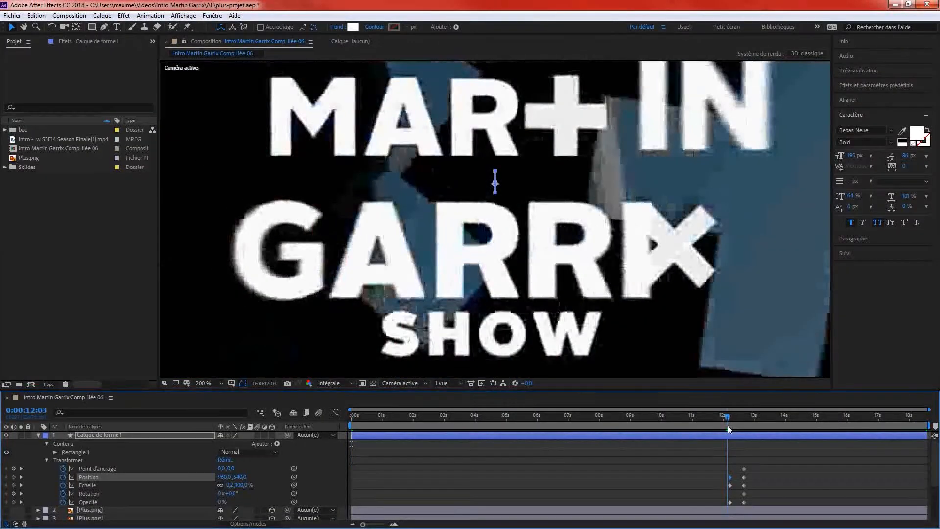
left_click_drag(728, 428, 731, 431)
left_click_drag(222, 501, 563, 443)
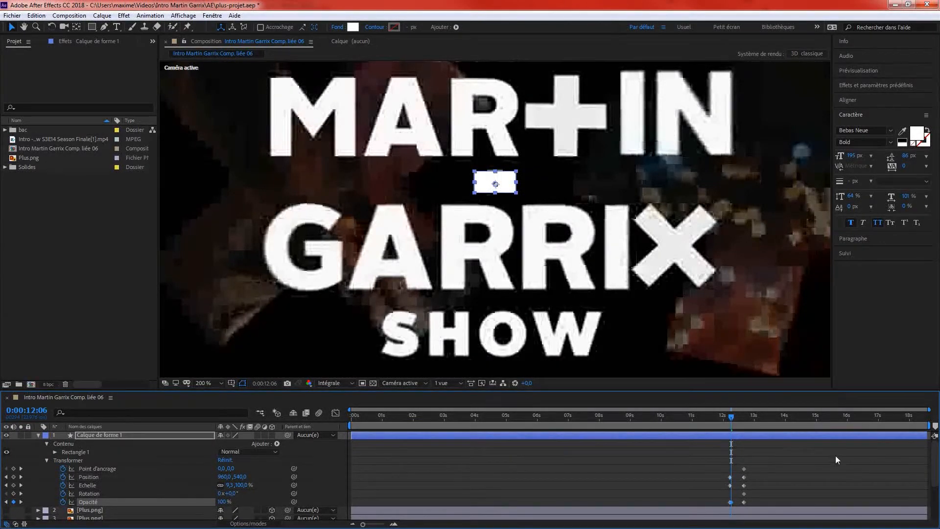
- Preview the bar's growth and move its final set of transform keyframes one frame earlier
left_click_drag(732, 417, 723, 418)
key("space")
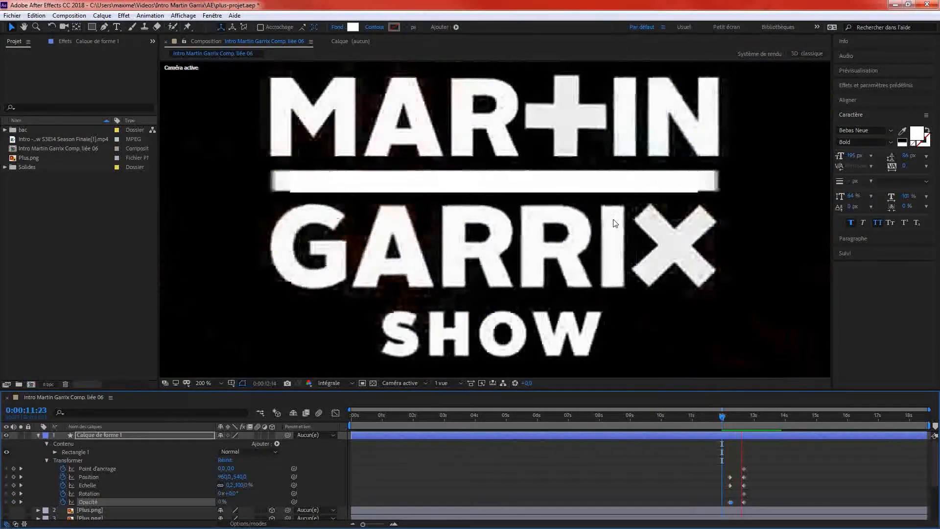
scroll(632, 225, "down", 1)
left_click_drag(754, 459, 742, 504)
key("alt+Left")
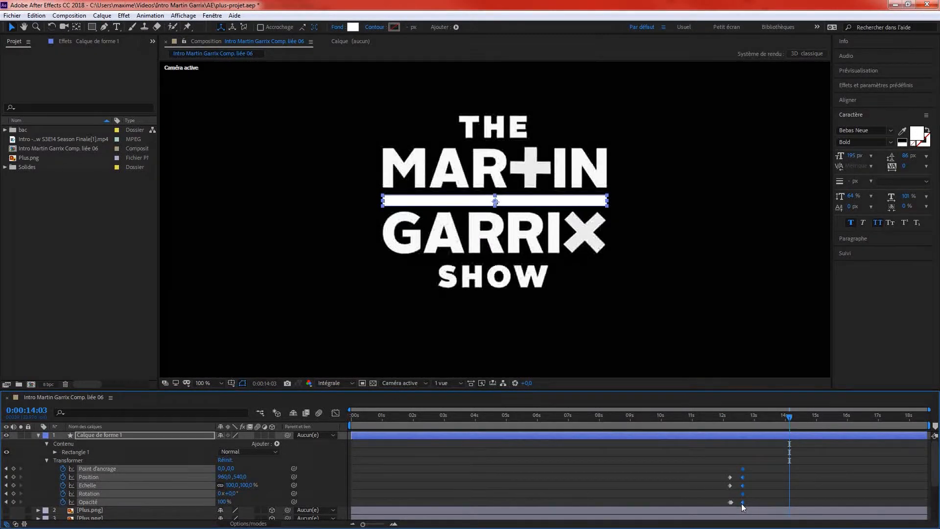
left_click_drag(722, 424, 753, 442)
scroll(647, 455, "down", 1)
scroll(616, 475, "up", 1)
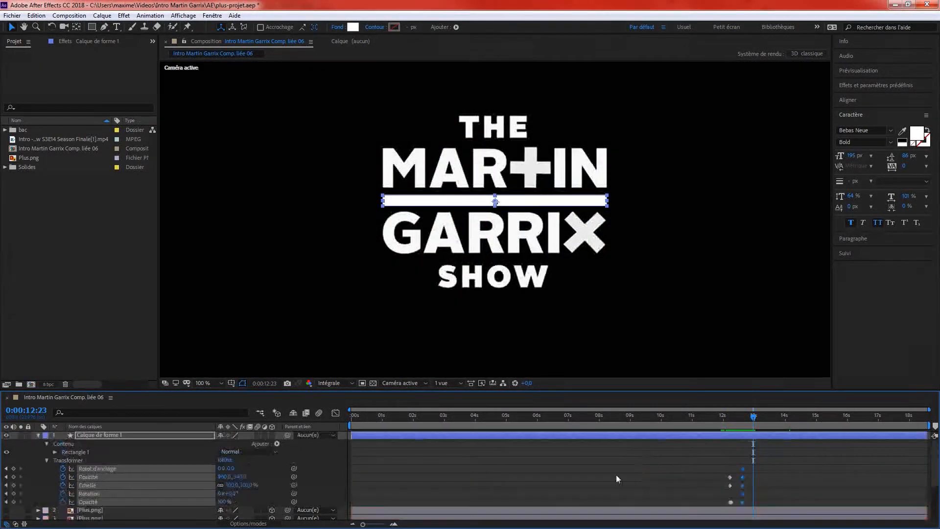
- Collapse the shape layer, then hide the reference video and show the AE, title word and Plus.png layers
left_click(39, 434)
left_click_drag(278, 391, 278, 327)
scroll(622, 129, "down", 1)
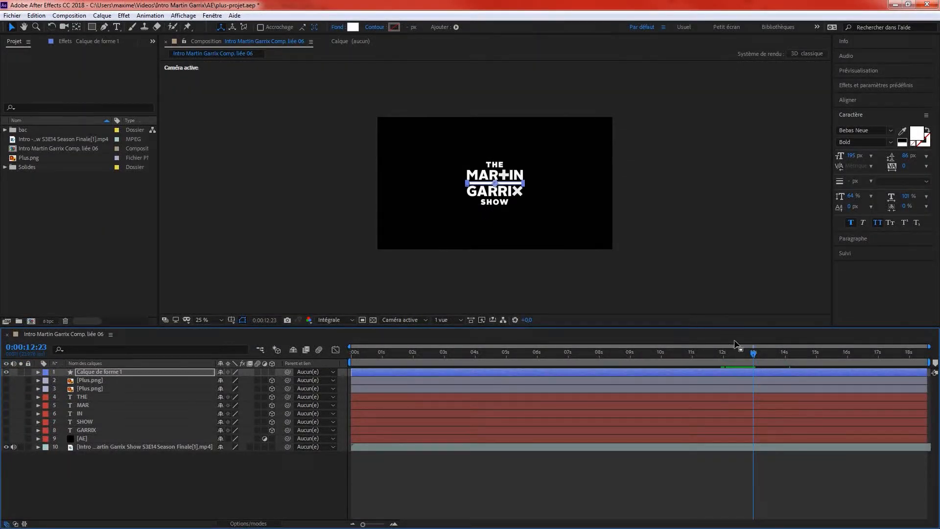
left_click_drag(735, 351, 708, 352)
left_click(7, 447)
left_click_drag(7, 439, 8, 382)
- Play the complete title animation without the reference video and save the project
key("space")
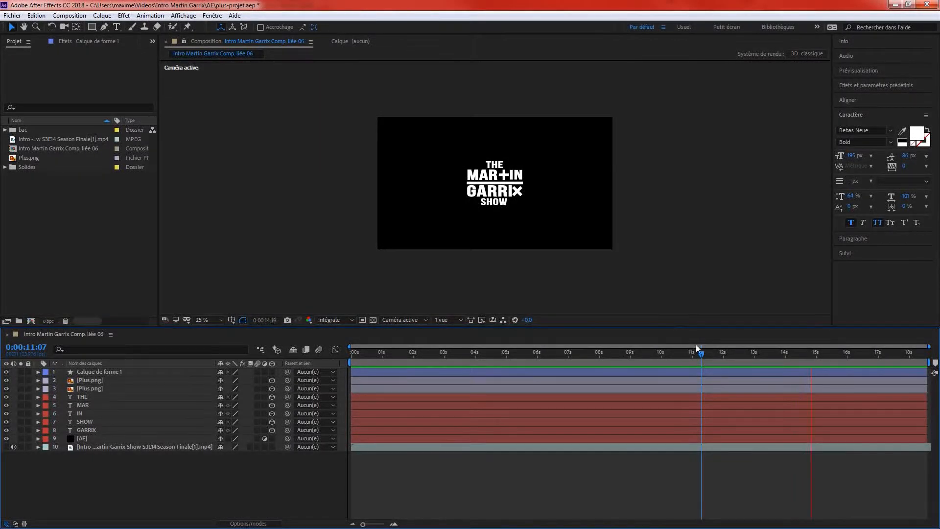
left_click_drag(700, 356, 668, 348)
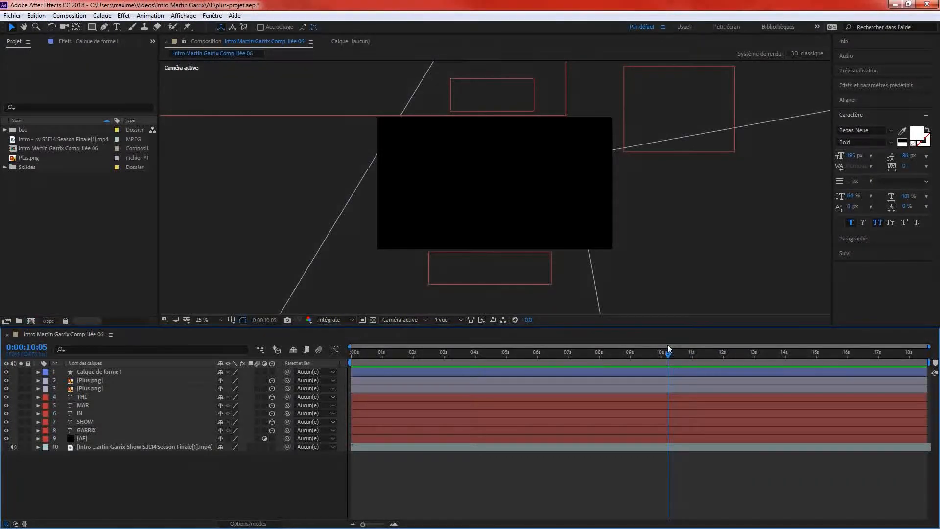
key("ctrl+s")
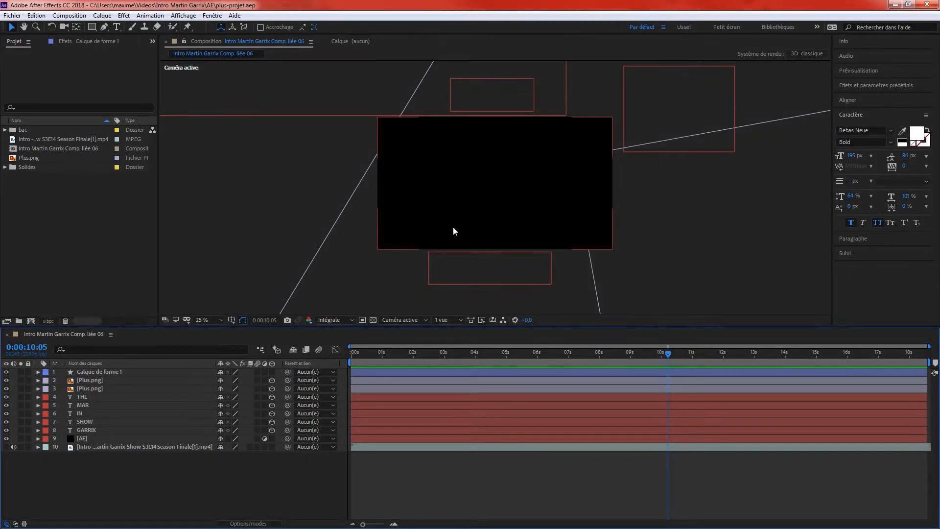
- Switch to Premiere Pro and play the logo section of the 1080p-pourvideo sequence
left_click(897, 4)
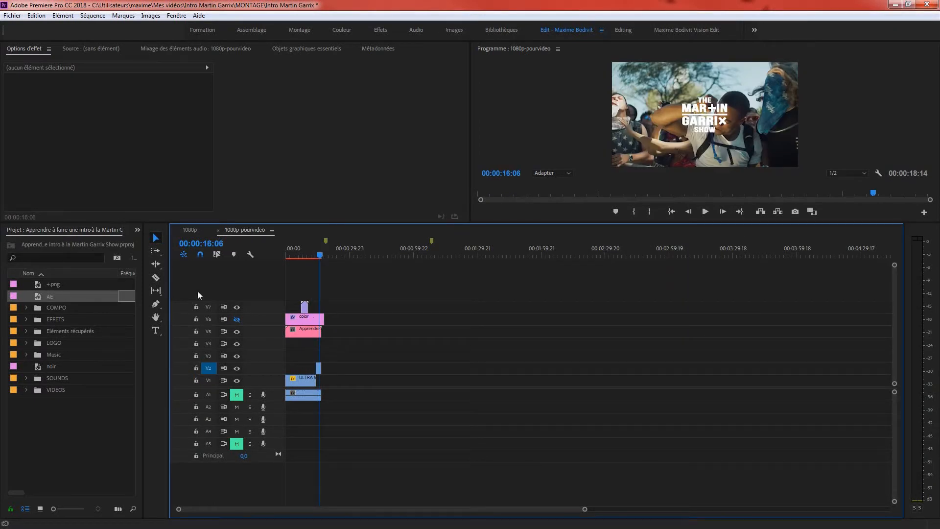
left_click_drag(322, 253, 312, 252)
key("space")
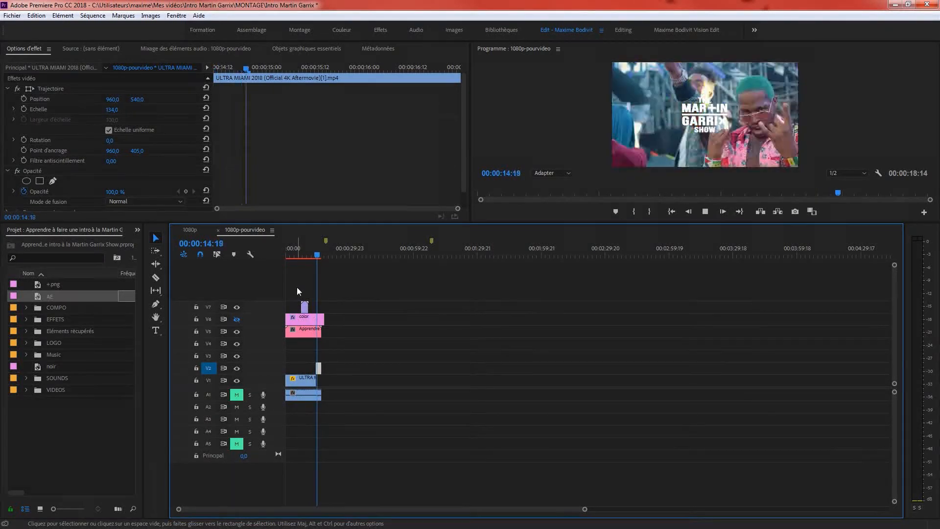
left_click(319, 248)
- Move the logo, color and intro comp clips up two tracks, hide V9 and V8, and show V6
left_click_drag(325, 286, 297, 315)
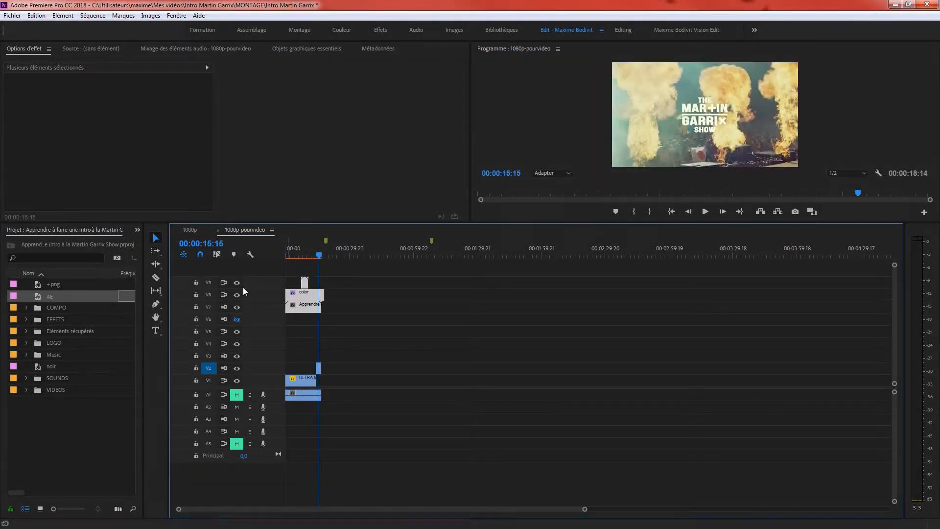
left_click(237, 294)
left_click(236, 282)
left_click(237, 319)
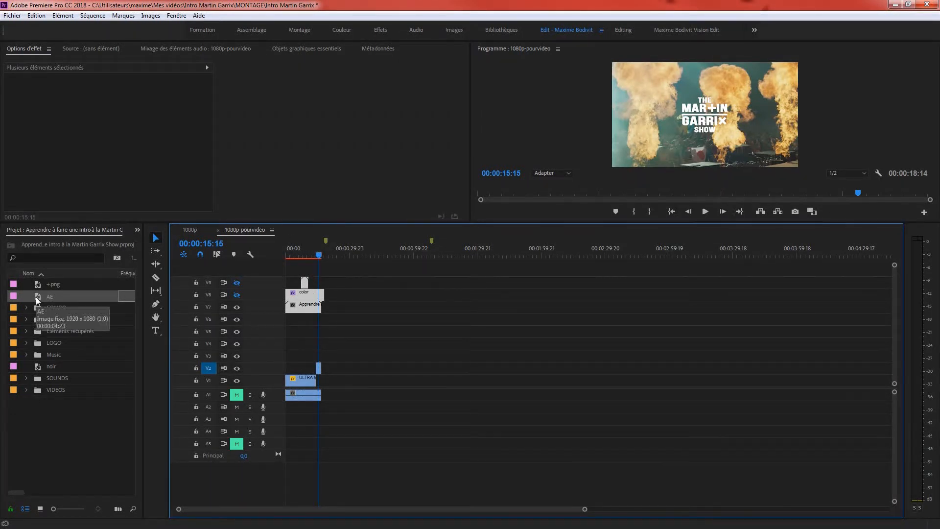
- Place +.png at the start of track V5 in the 1080p-pourvideo sequence
left_click_drag(40, 286, 289, 336)
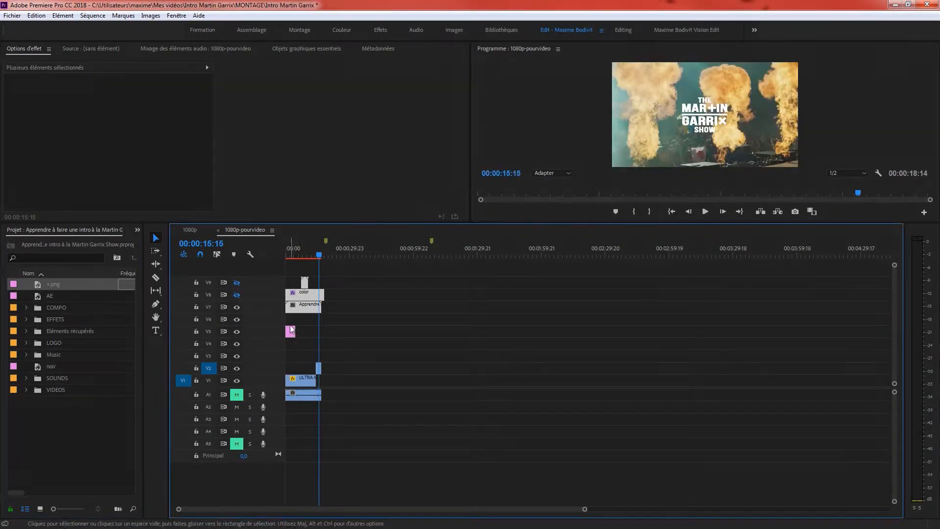
scroll(297, 327, "up", 3)
scroll(298, 327, "up", 2)
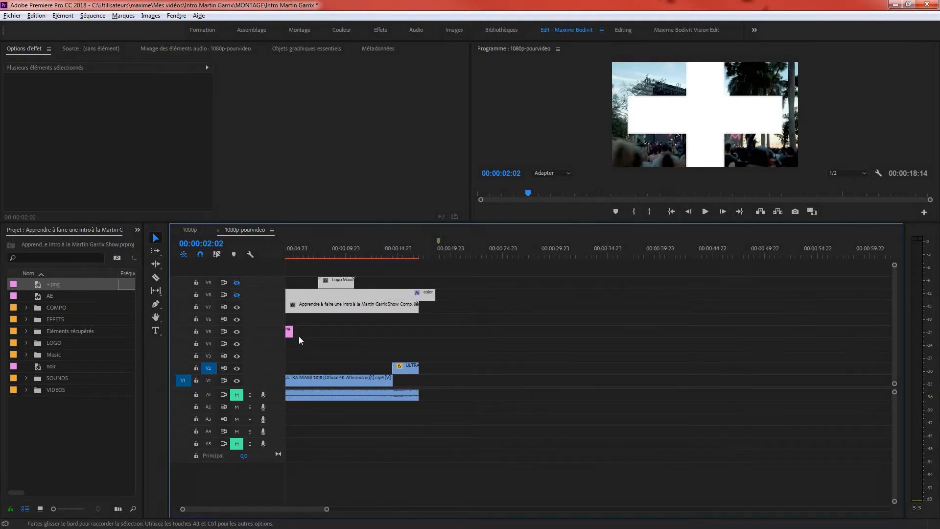
left_click_drag(241, 510, 201, 512)
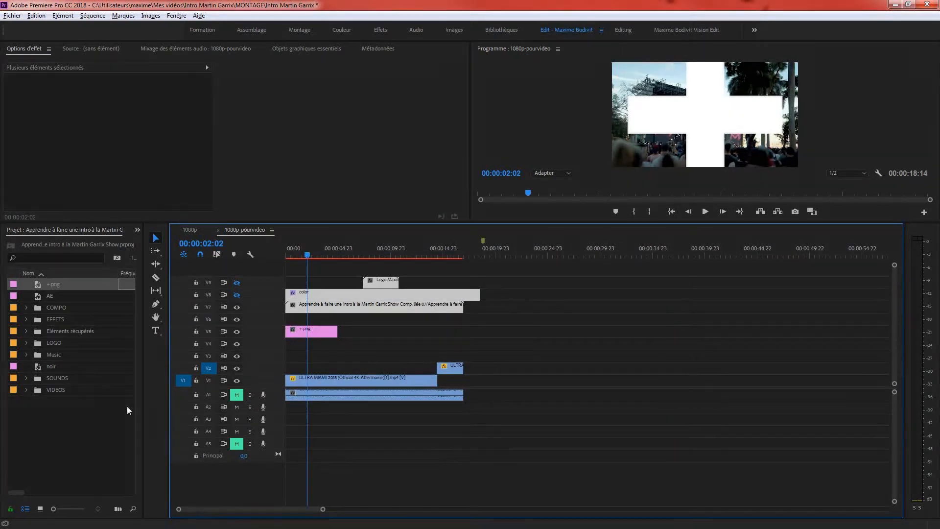
key("alt+Tab")
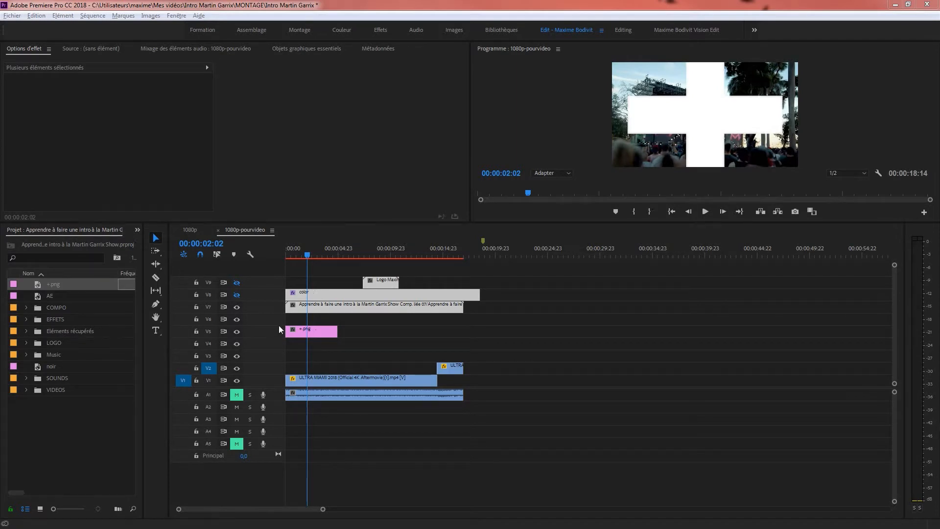
- Play the opening, trim the +.png clip to about 2 seconds and set its Scale to 65
left_click_drag(289, 255, 277, 249)
key("space")
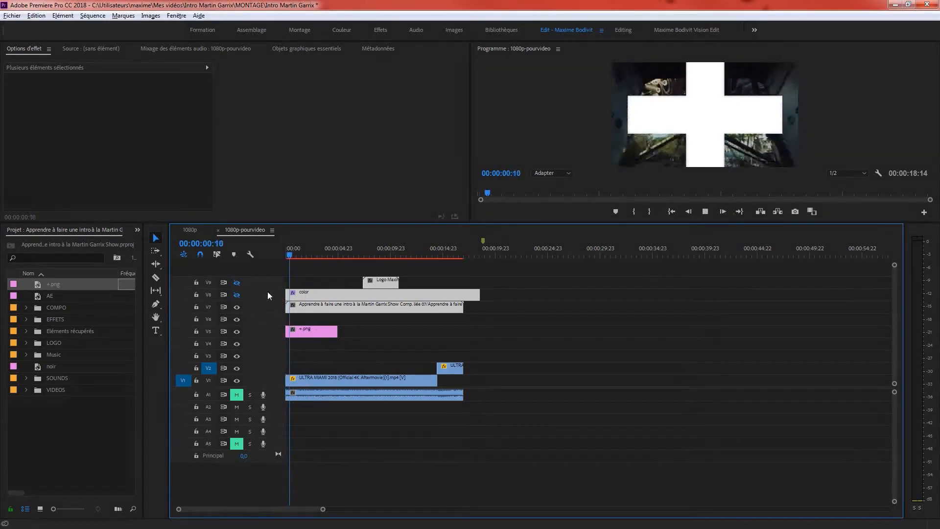
key("space")
left_click_drag(335, 331, 304, 319)
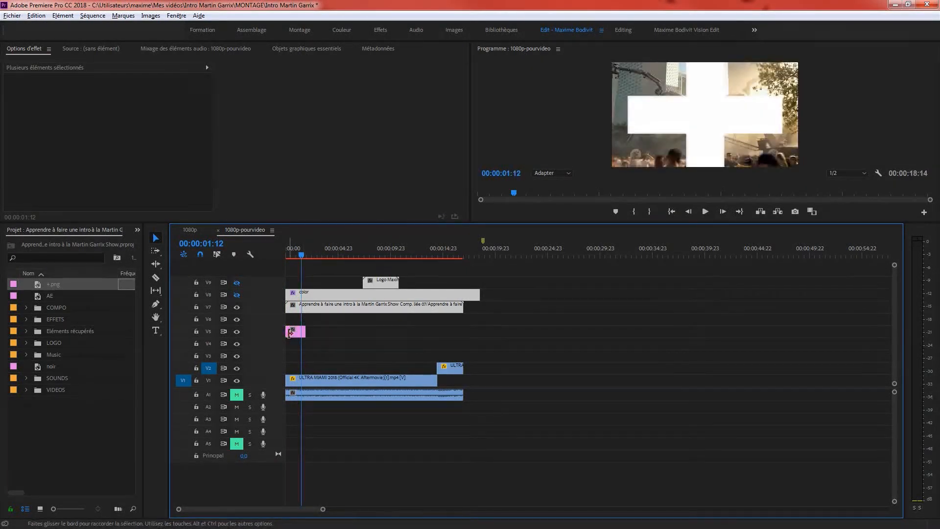
left_click(295, 331)
left_click_drag(113, 109, 93, 109)
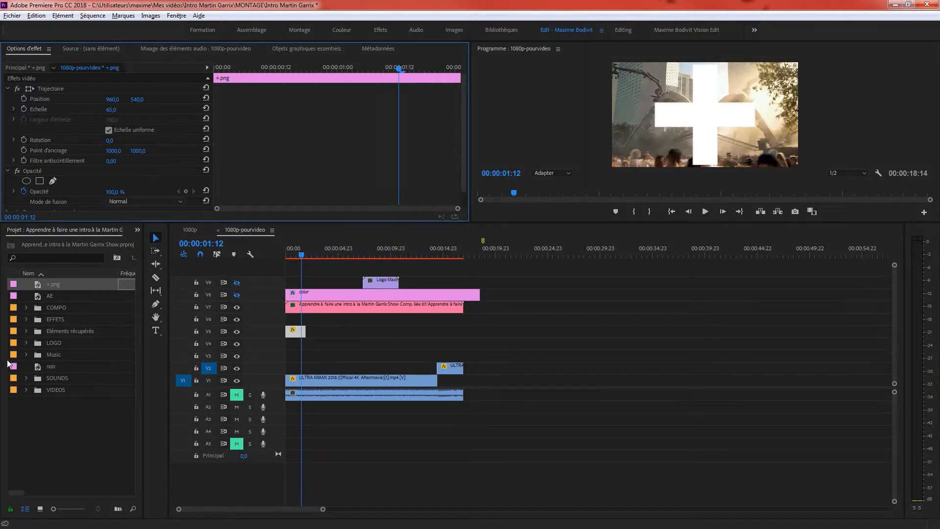
- Place the RELIVE ULTRA MIAMI 2013 video from the tomoumf bin at the start of track V4
left_click(26, 389)
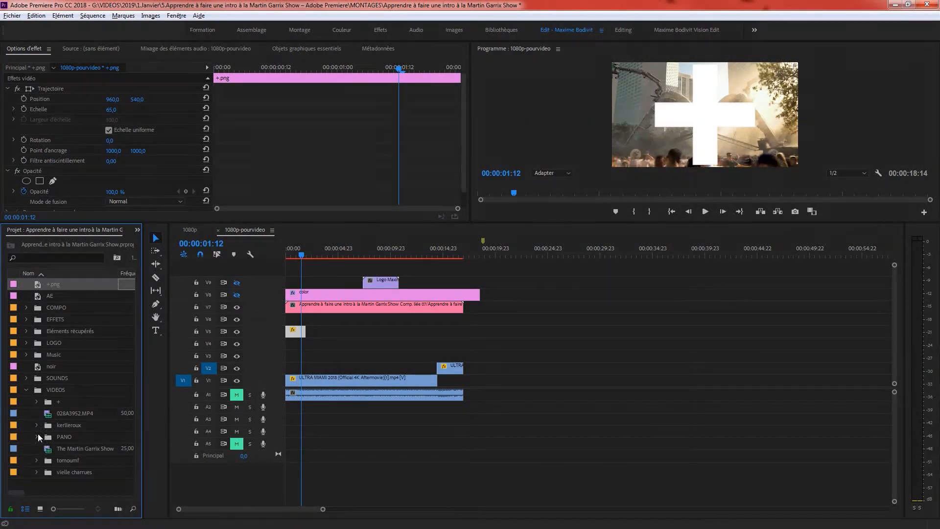
left_click(35, 461)
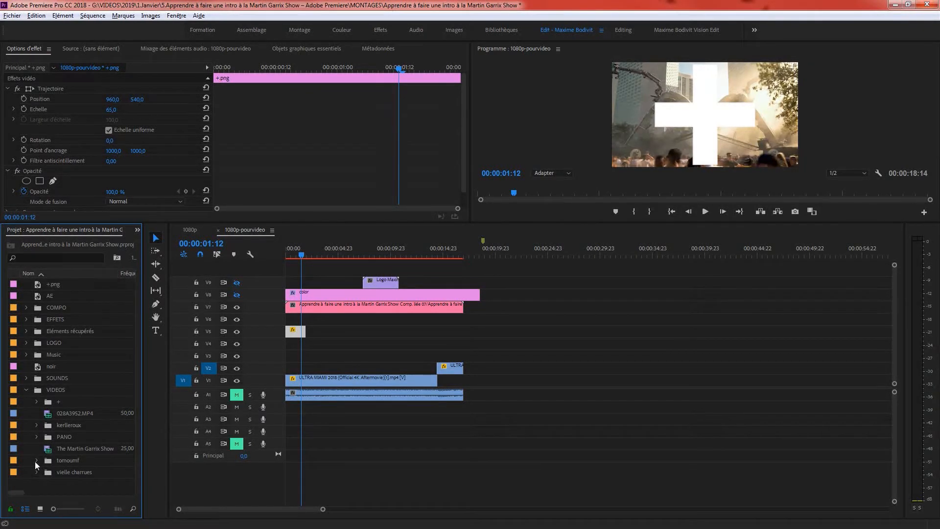
scroll(40, 448, "down", 1)
left_click(60, 472)
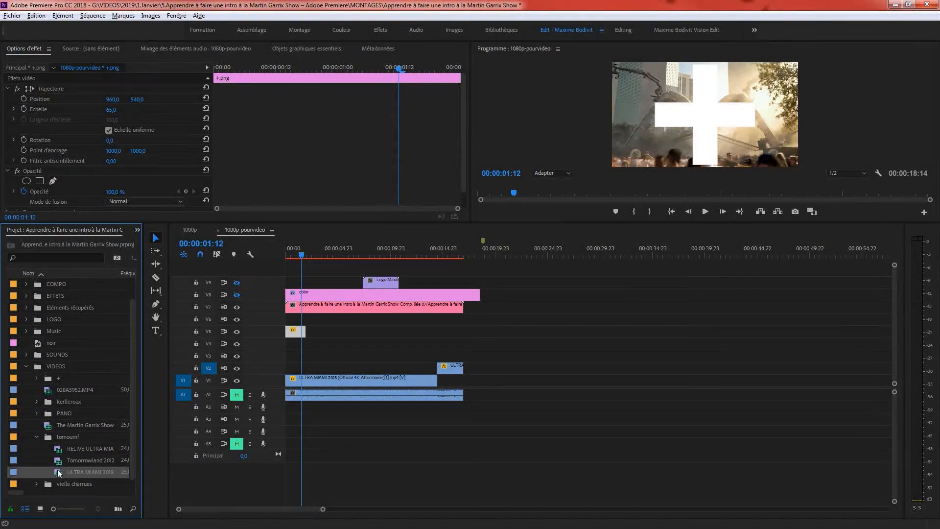
left_click(60, 461)
left_click_drag(59, 448, 290, 345)
- Scrub through the RELIVE ULTRA MIAMI 2013 footage to look for a suitable festival shot
left_click_drag(402, 250, 725, 271)
key("minus")
key("minus")
key("minus")
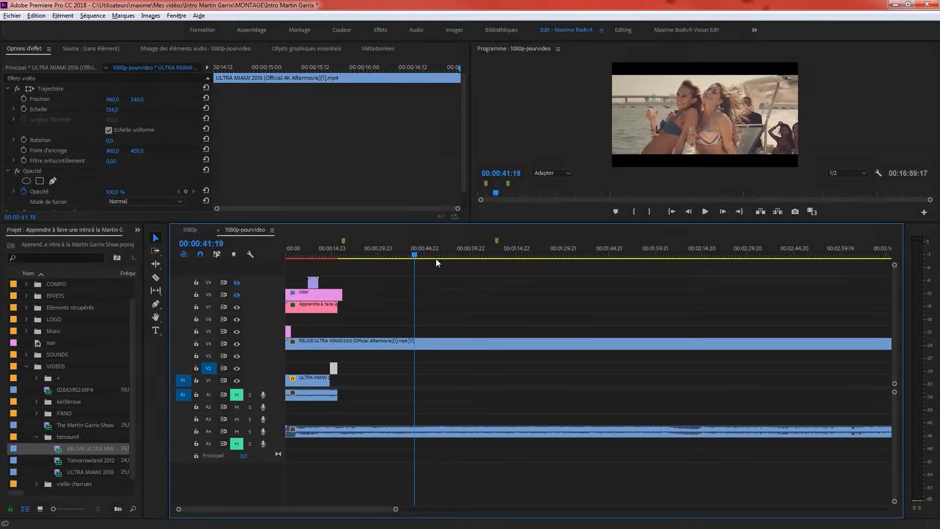
left_click_drag(473, 254, 517, 256)
left_click_drag(594, 254, 696, 253)
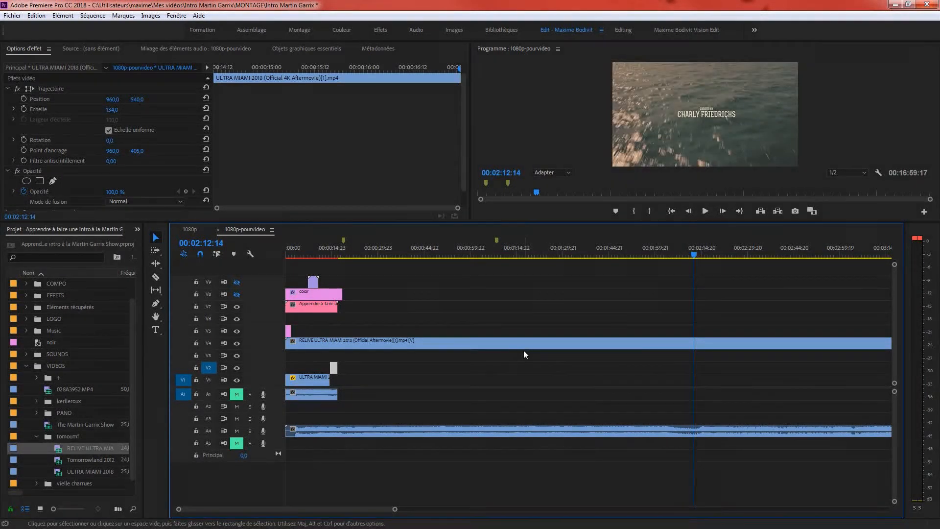
scroll(527, 325, "down", 5)
left_click(492, 256)
left_click_drag(492, 254, 485, 255)
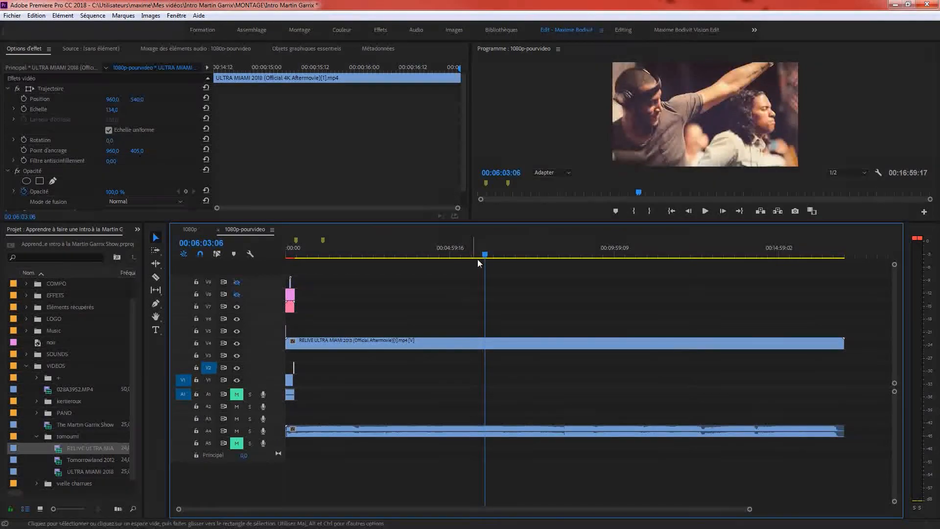
- Split the RELIVE ULTRA MIAMI 2013 clip at 00:04:57:05 and delete the part before the cut along with its audio
key("c")
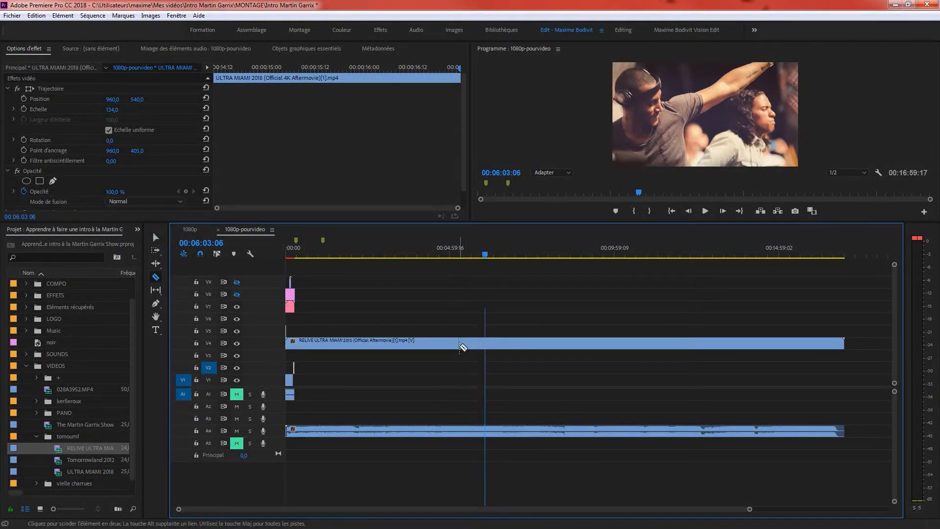
left_click(454, 247)
mouse_move(455, 245)
left_mouse_down()
mouse_move(430, 249)
mouse_move(449, 260)
left_mouse_up()
left_click(448, 343)
key("v")
left_click(394, 343)
key("Delete")
- Move the remaining Ultra Miami footage to the start of track V4, beneath the +.png clip
left_click_drag(481, 342, 328, 346)
scroll(292, 354, "up", 4)
scroll(291, 353, "up", 3)
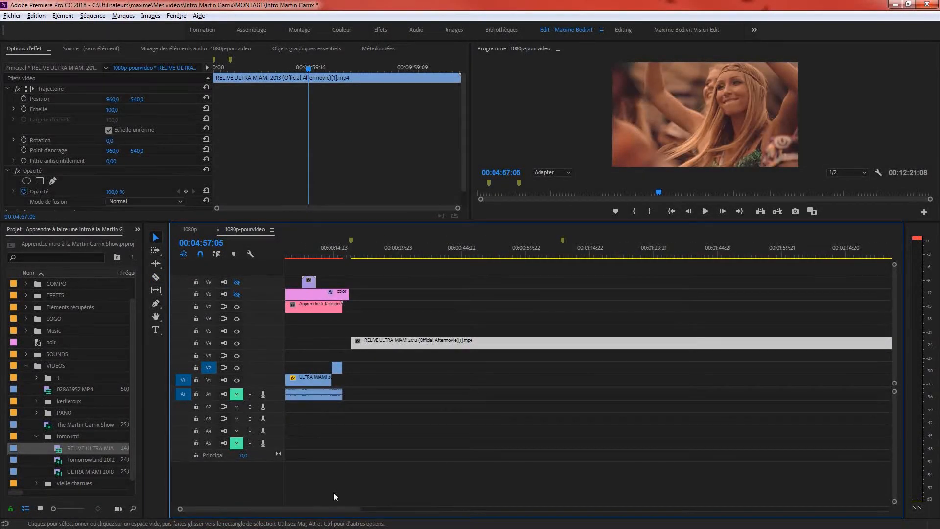
left_click_drag(325, 511, 197, 507)
left_click_drag(406, 347, 294, 339)
- Split the Ultra Miami footage on V4 and trim its first piece to the length of the +.png clip
key("c")
left_click(376, 342)
key("v")
left_click(371, 344)
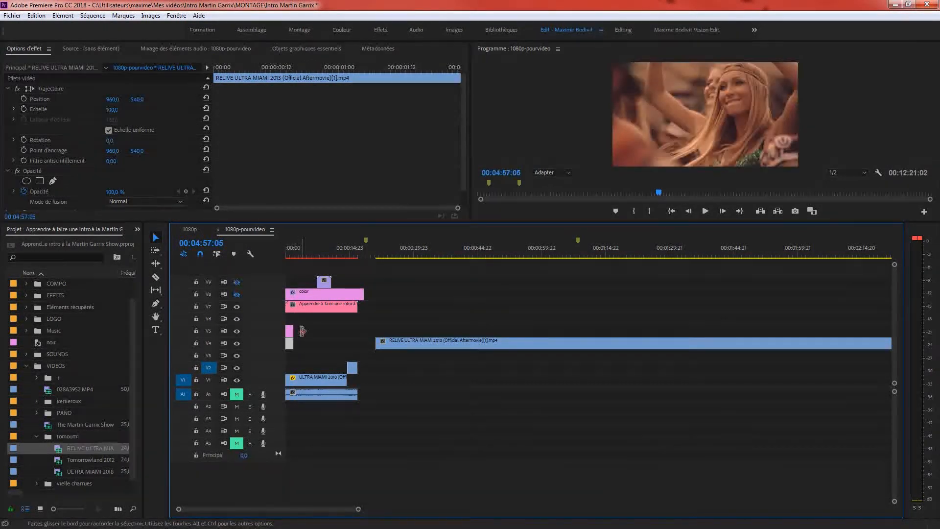
left_click_drag(287, 254, 293, 253)
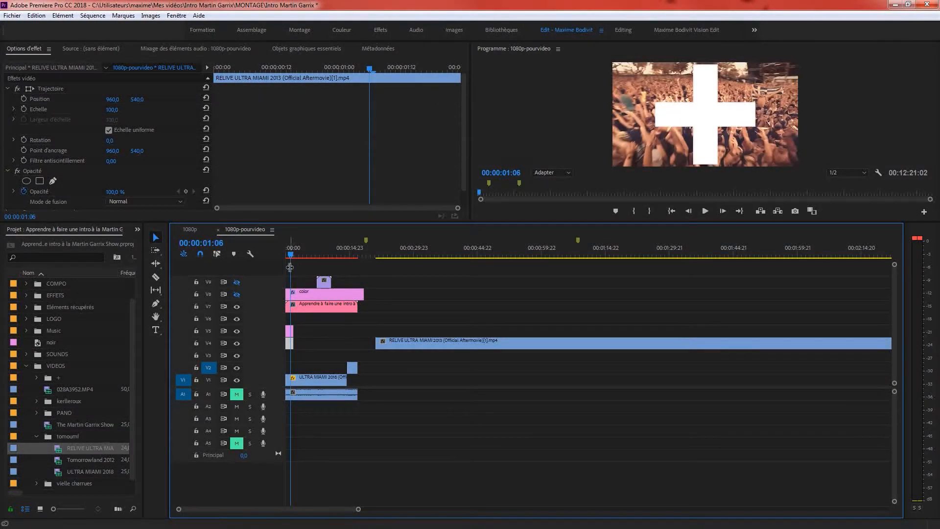
- Nest the +.png clip and the short Ultra Miami clip beneath it into a sequence named 1
left_click_drag(318, 324, 292, 347)
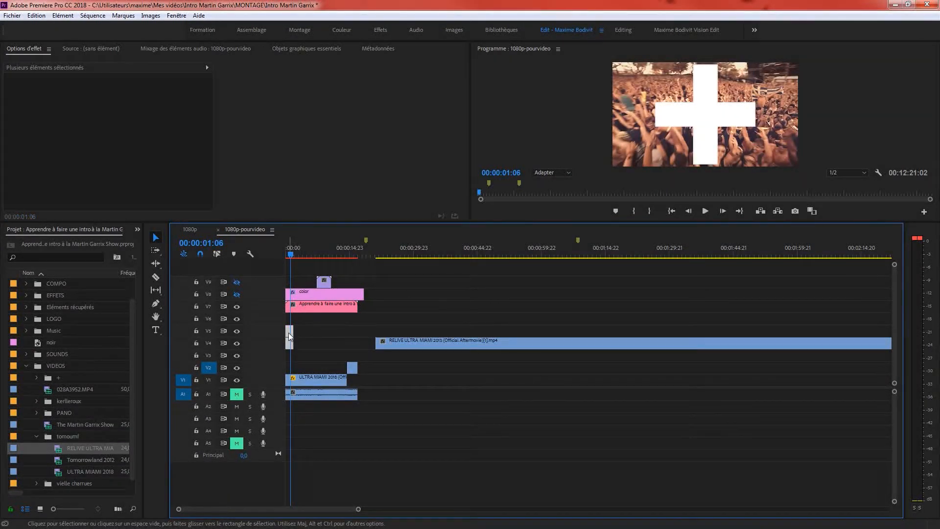
right_click(289, 336)
left_click(307, 307)
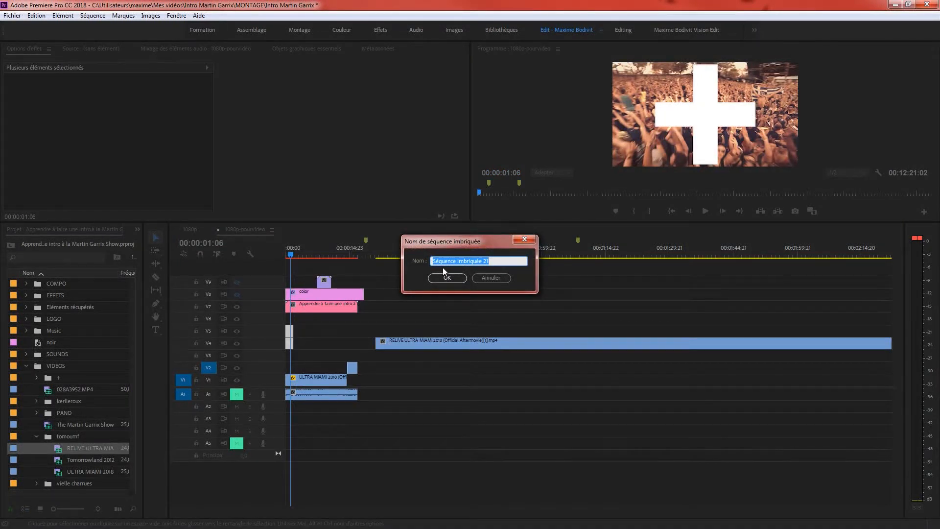
type("1")
left_click(446, 277)
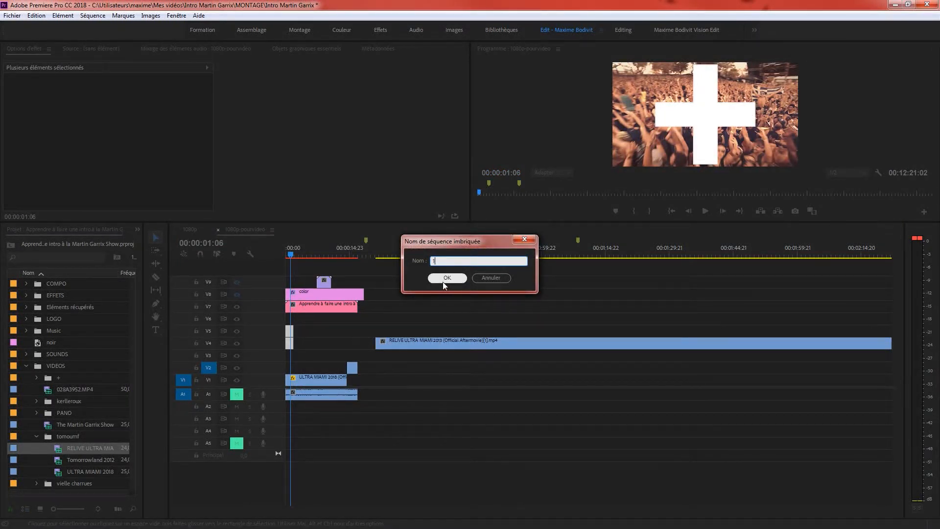
- Open the nested sequence 1, select its +.png clip and bring up the effects library
double_click(290, 345)
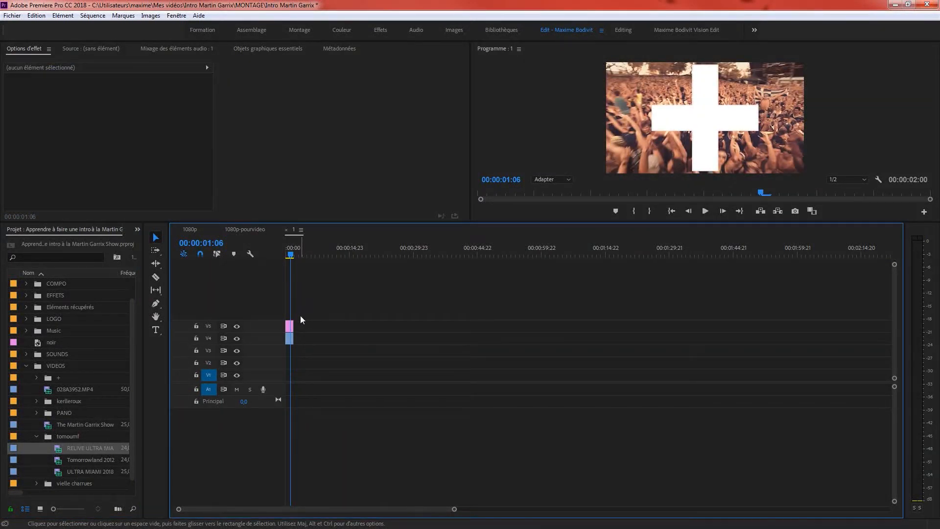
left_click(290, 328)
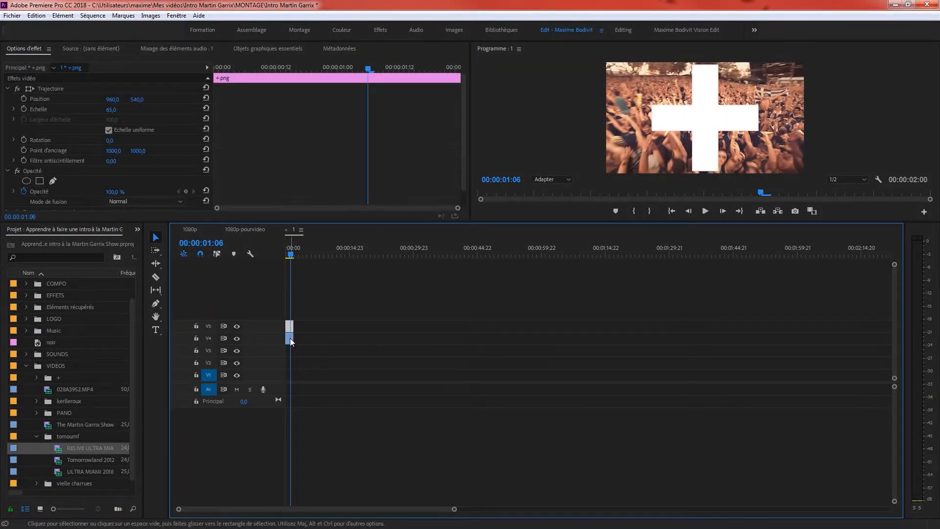
left_click(289, 338)
key("equal")
key("equal")
key("equal")
key("equal")
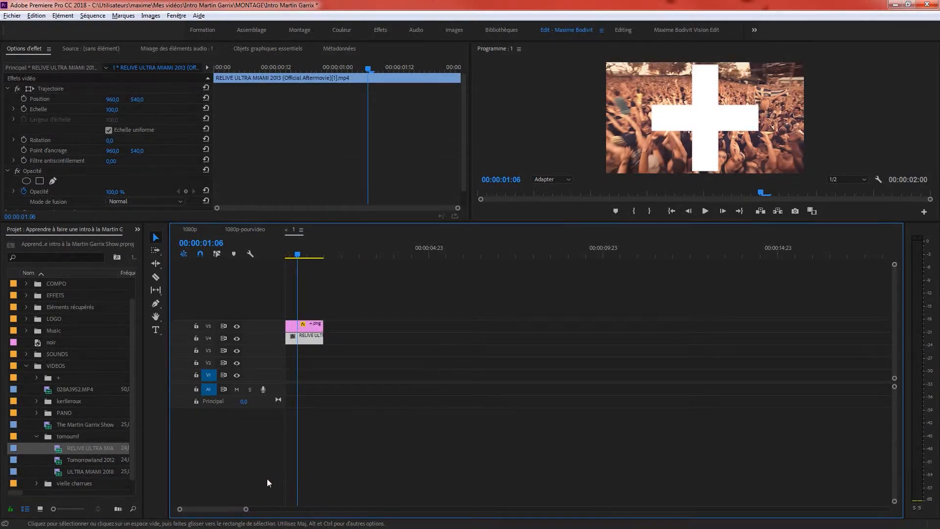
left_click(310, 331)
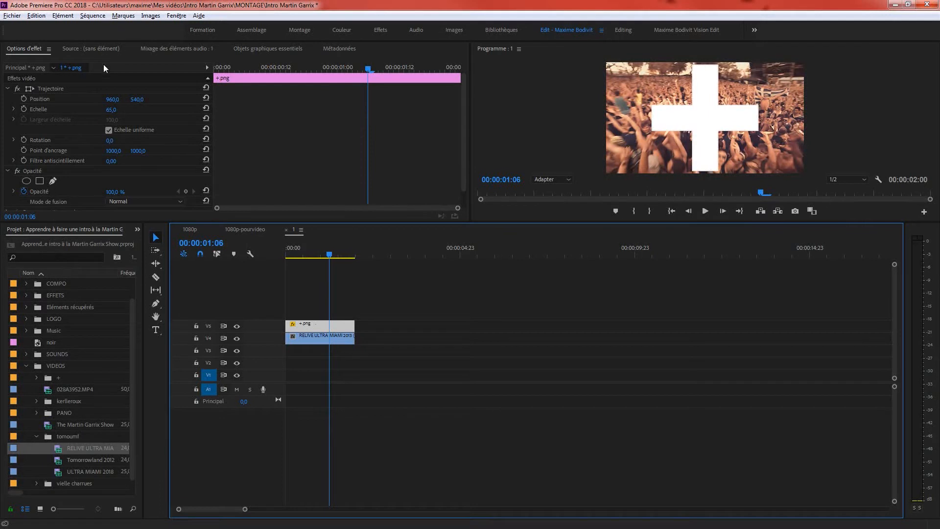
left_click(137, 229)
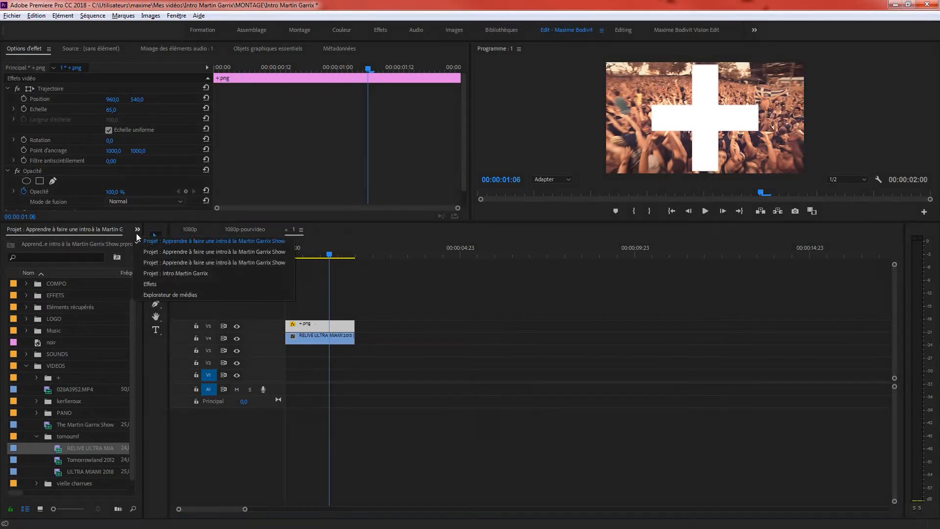
left_click(160, 284)
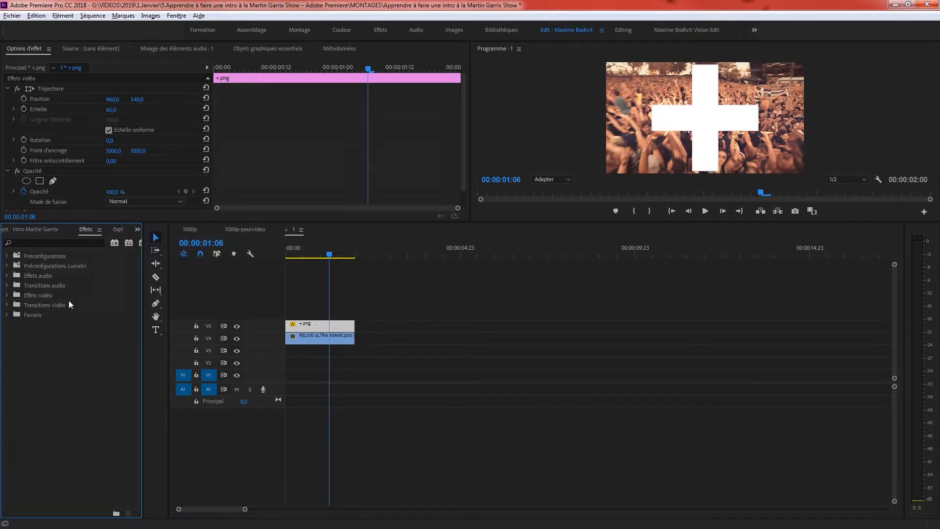
left_click(56, 243)
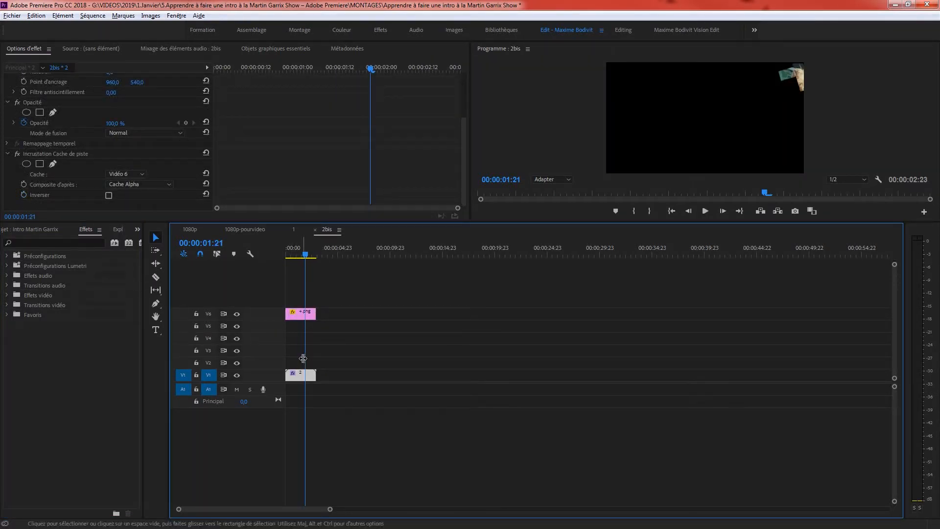
- Check how the finished project's 2bis sequence masks its clip with +.png, and return to sequence 1
left_click(299, 383)
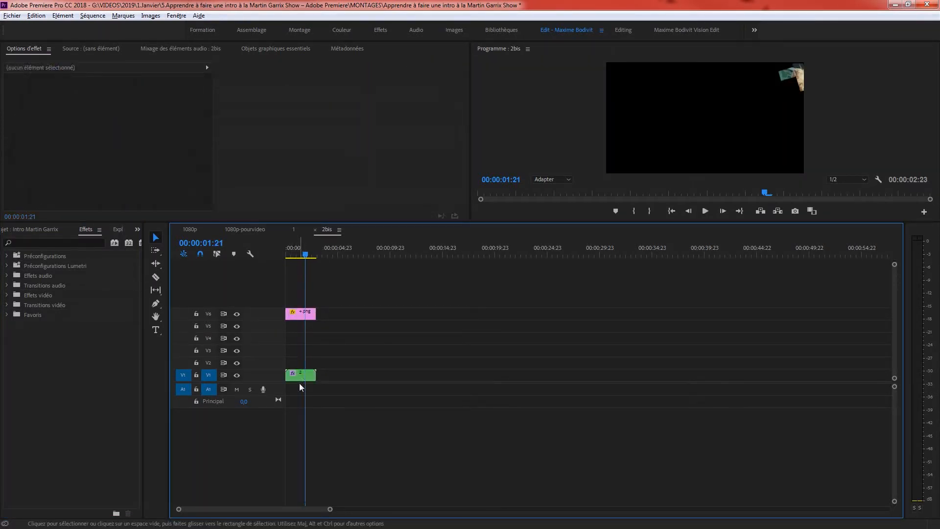
left_click(316, 229)
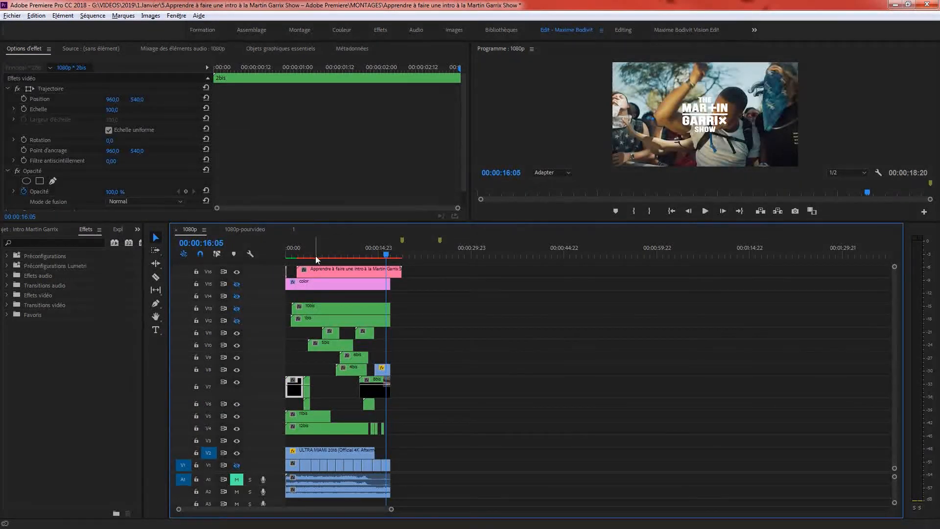
left_click(255, 229)
left_click(293, 230)
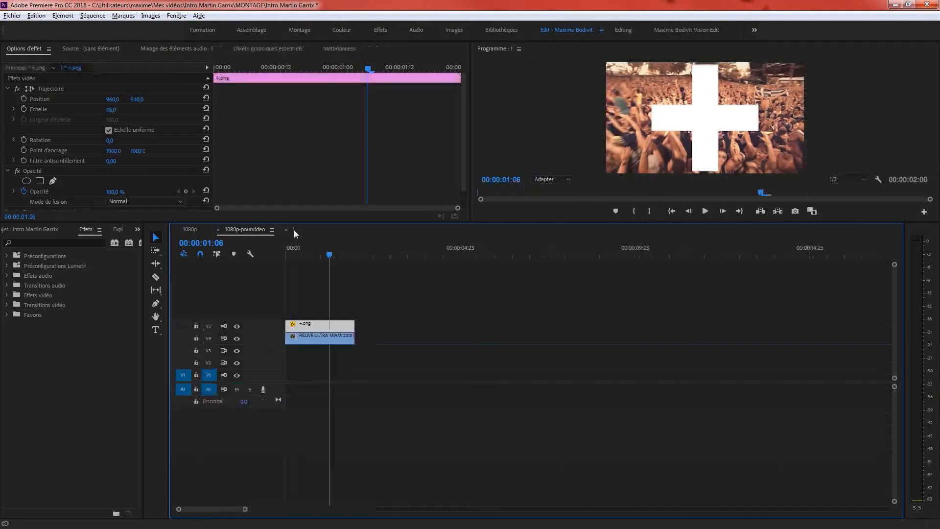
- Search the effects library for "incrusta" and locate the keying effects among the video effects
left_click(55, 243)
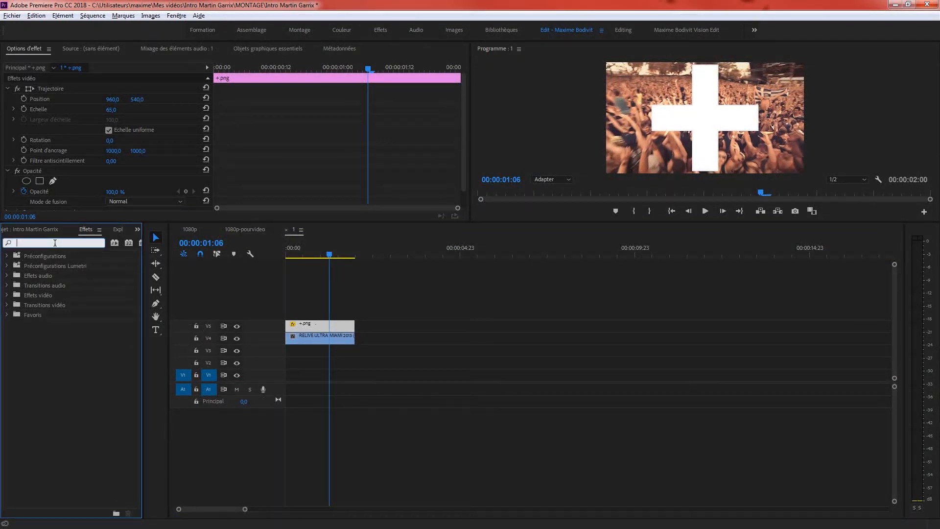
type("incu")
key("BackSpace")
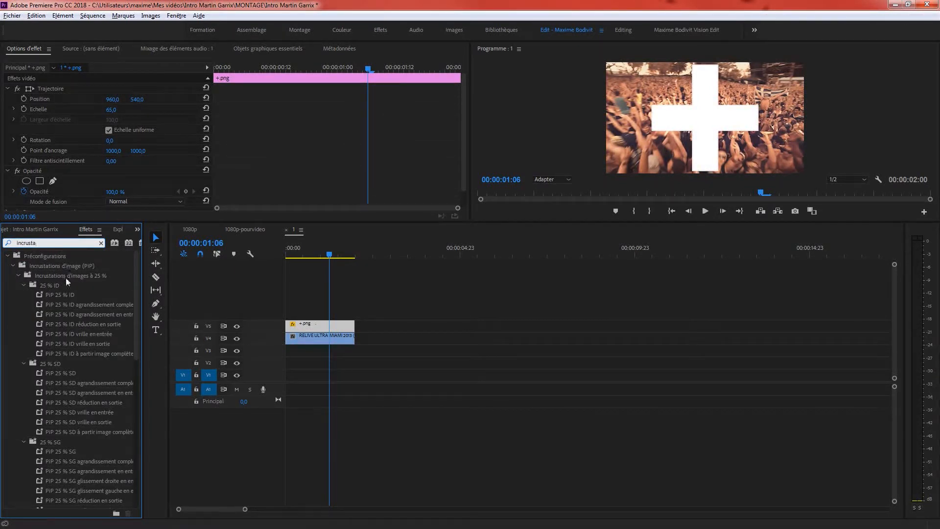
scroll(76, 353, "down", 8)
scroll(73, 366, "down", 3)
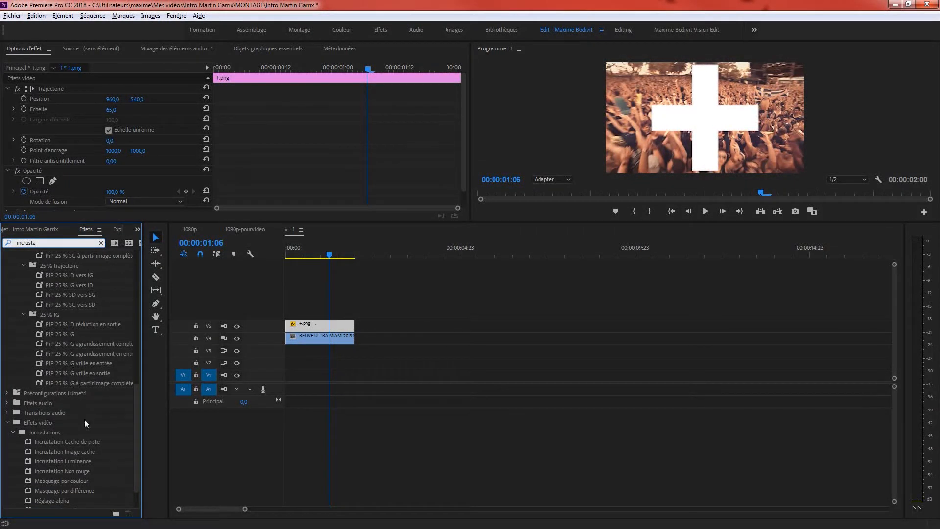
- Try the Incrustation Cache de piste effect on the +.png clip on V5 and inspect its Cache setting
left_click(78, 442)
left_click_drag(31, 443, 310, 324)
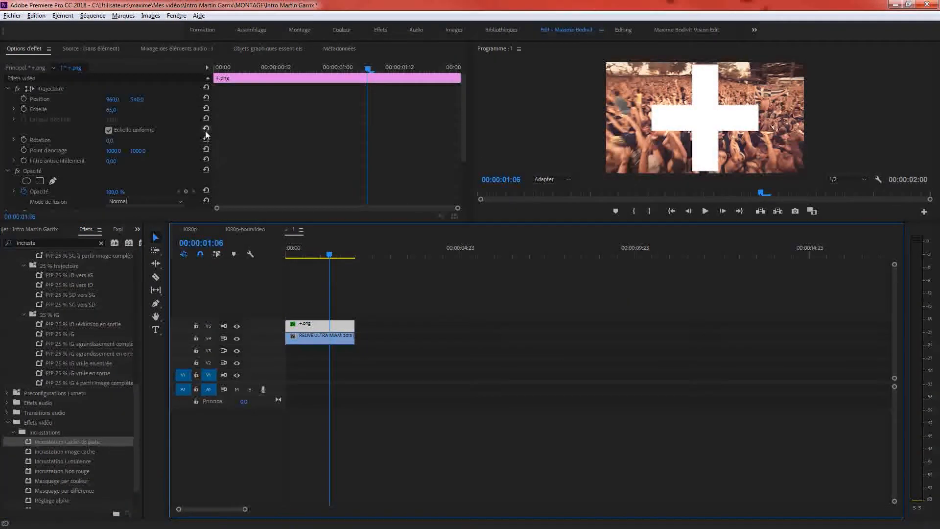
scroll(190, 118, "down", 3)
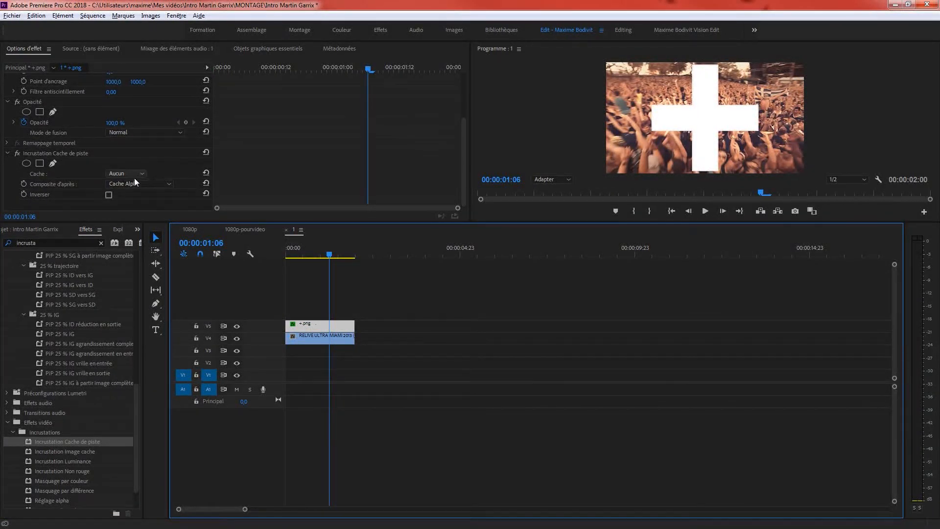
left_click(122, 177)
mouse_move(307, 328)
left_mouse_down()
mouse_move(307, 357)
mouse_move(305, 329)
left_mouse_up()
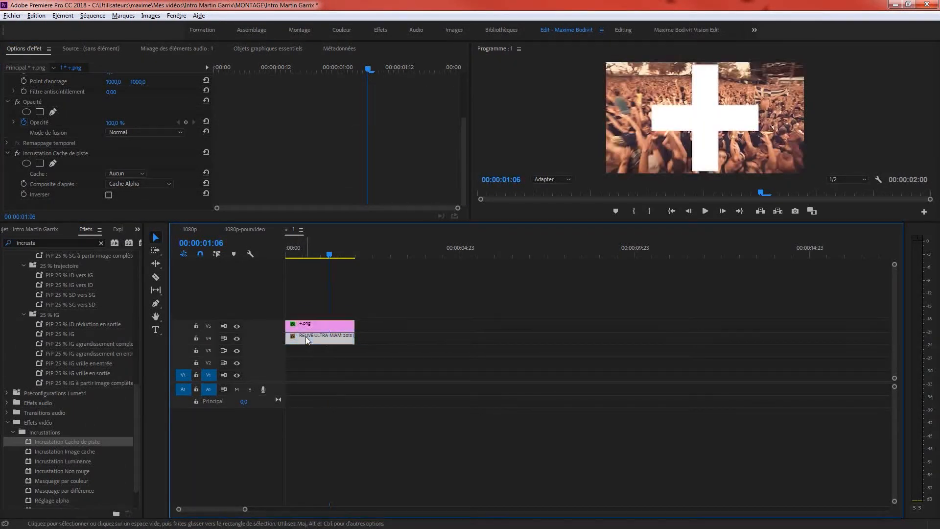
left_click(306, 337)
left_click(309, 327)
scroll(308, 289, "down", 1)
scroll(306, 275, "up", 1)
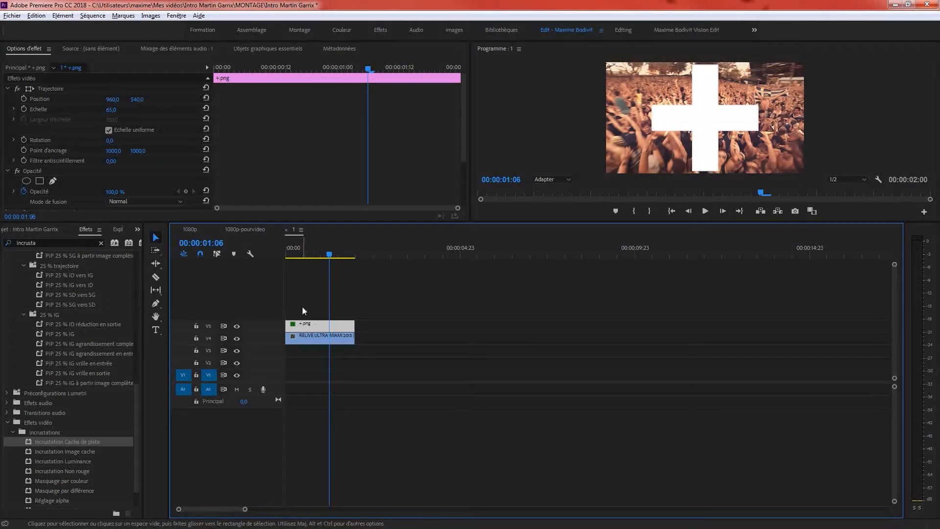
left_click(307, 254)
scroll(189, 128, "down", 3)
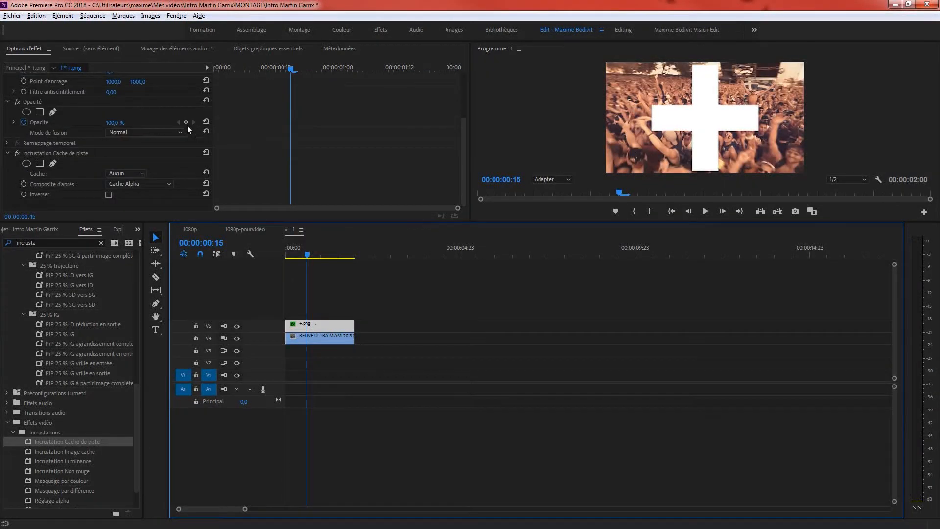
left_click(151, 153)
- Try Incrustation Cache de piste on the Ultra Miami clip on V4 and check its Cache choices
left_click_drag(55, 443, 300, 338)
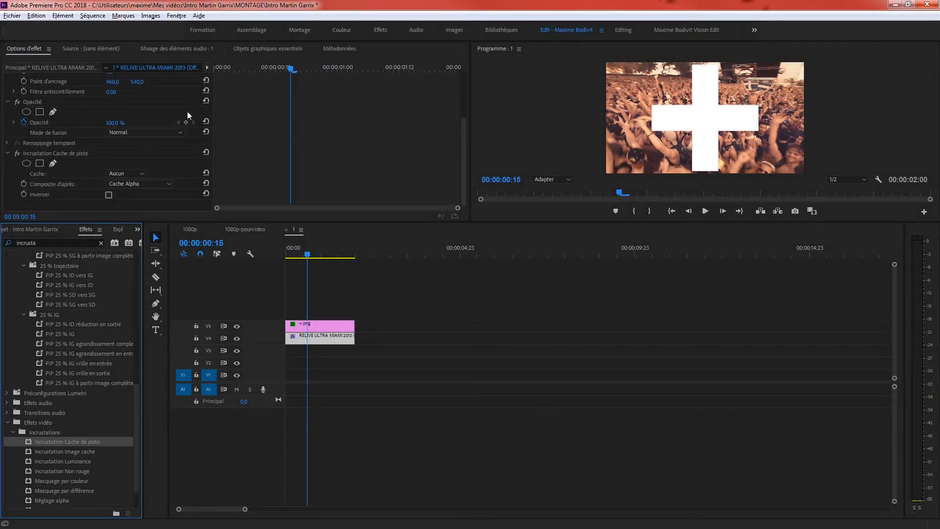
left_click(131, 169)
left_click(132, 175)
left_click(133, 174)
- Remove the Incrustation Cache de piste effect from both the +.png clip and the Ultra Miami clip
left_click(296, 325)
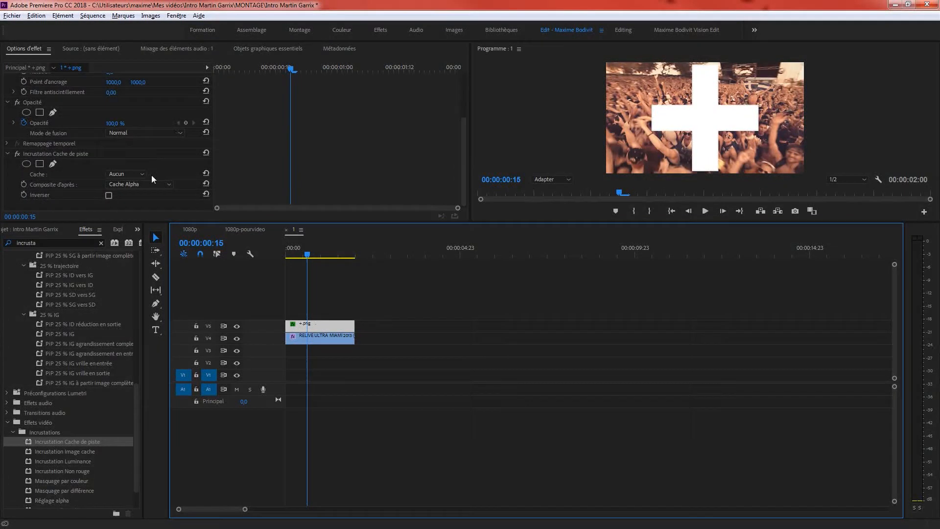
left_click(319, 338)
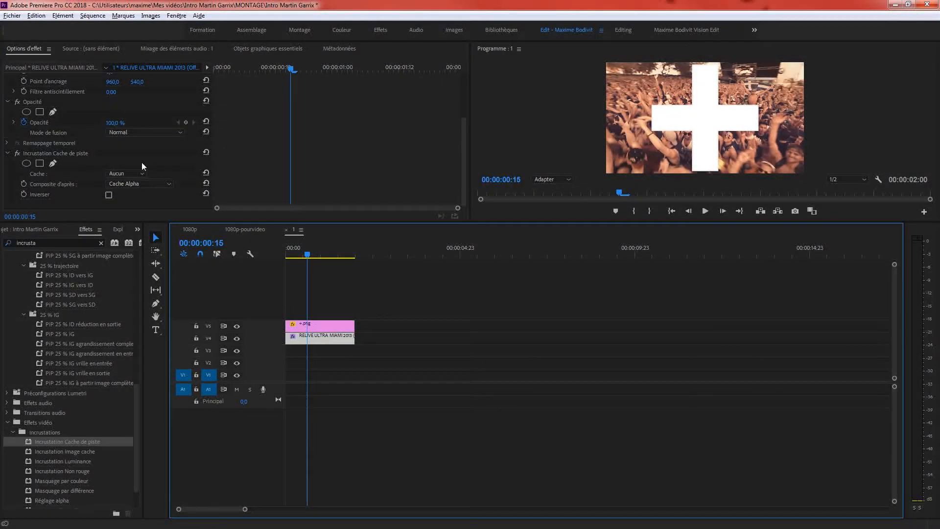
left_click(141, 154)
key("Delete")
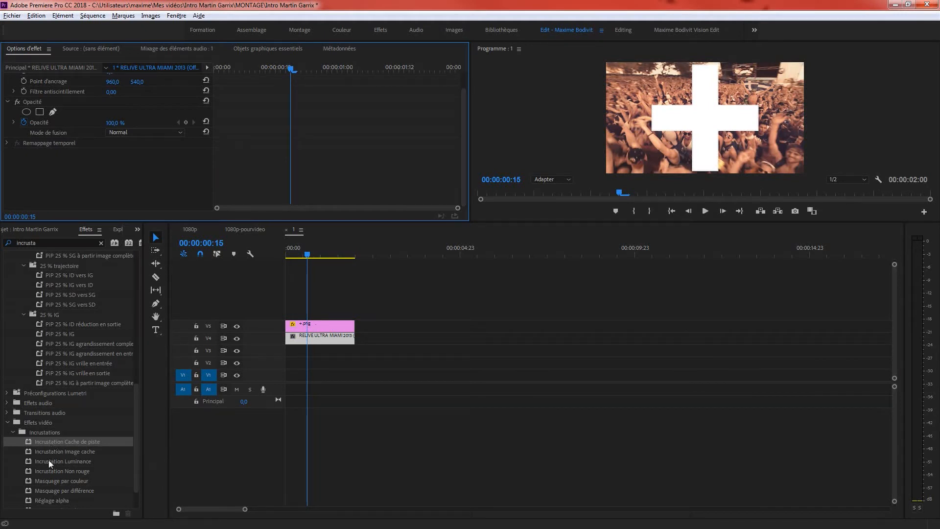
- Apply Incrustation Cache de piste to the Ultra Miami clip on V4 with Vidéo 5 as its Cache, and preview the masked footage
left_click_drag(45, 440, 322, 328)
scroll(129, 136, "up", 2)
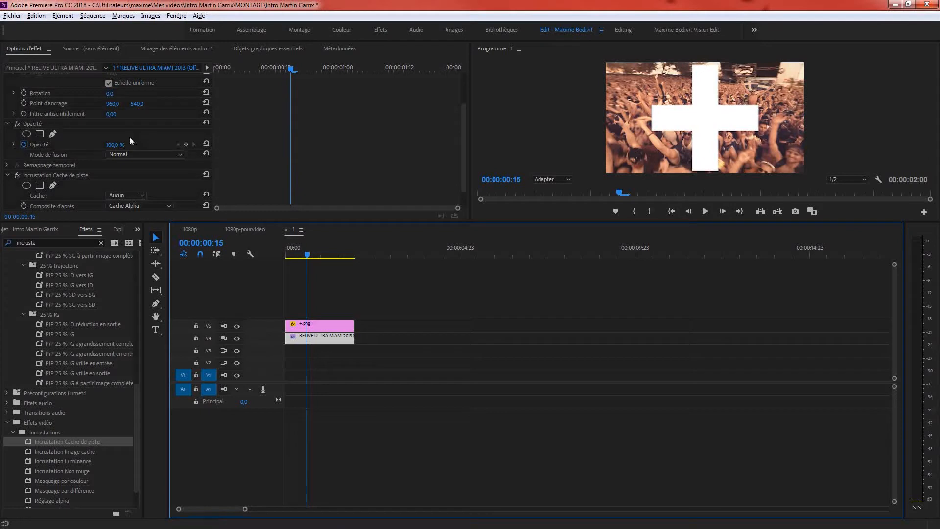
left_click(134, 193)
left_click(133, 220)
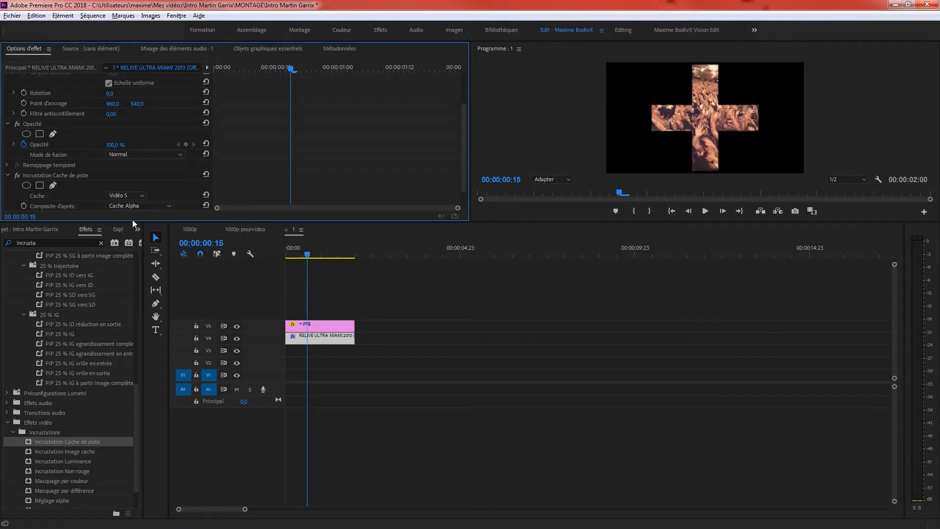
mouse_move(309, 255)
left_mouse_down()
mouse_move(330, 255)
mouse_move(313, 253)
mouse_move(323, 272)
mouse_move(317, 259)
left_mouse_up()
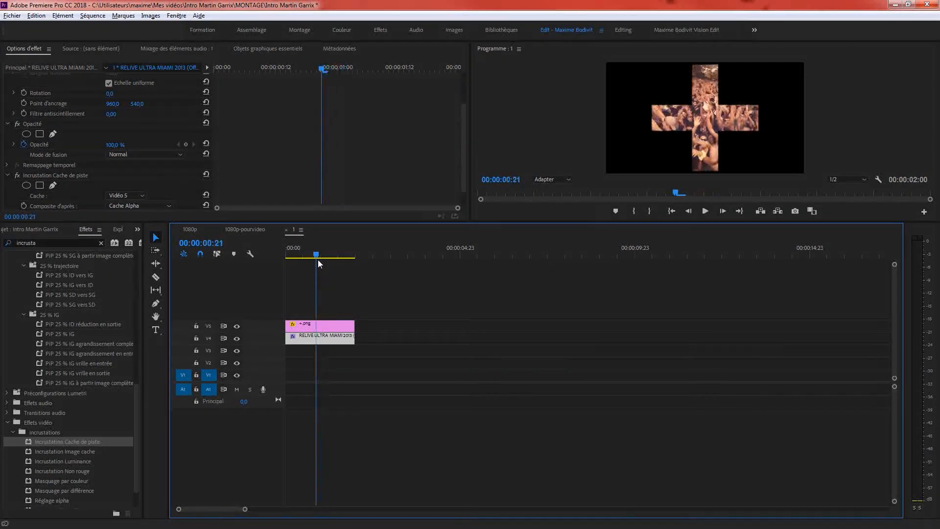
- Nest the Ultra Miami clip on V4 into a sequence named 1BIS
right_click(324, 339)
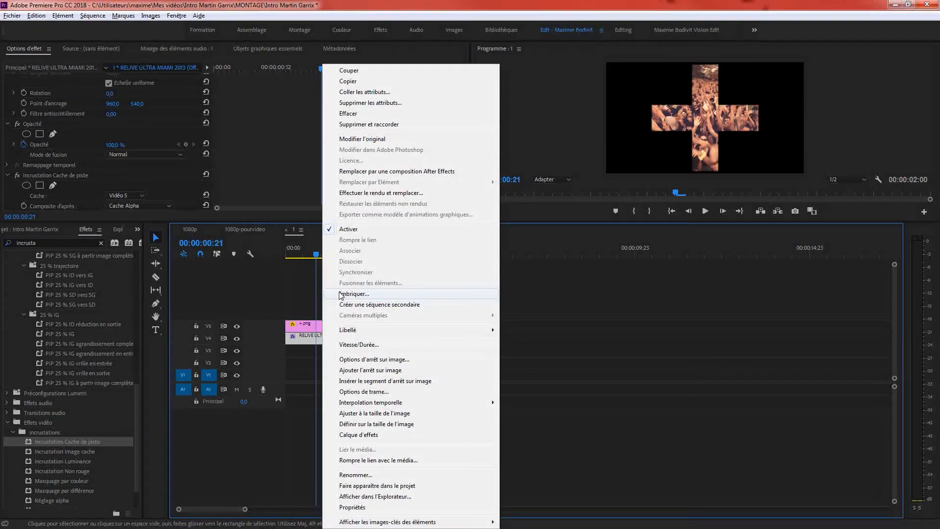
left_click(341, 294)
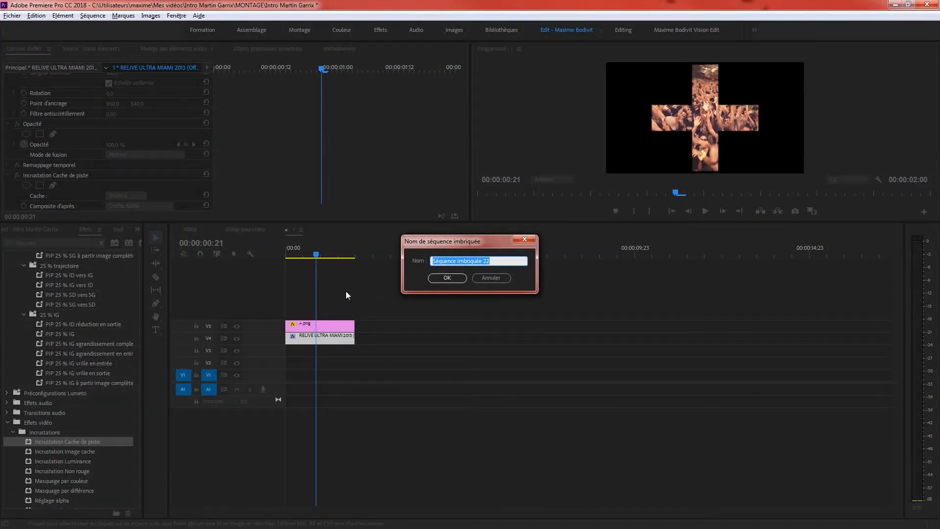
type("1BIS")
left_click(433, 281)
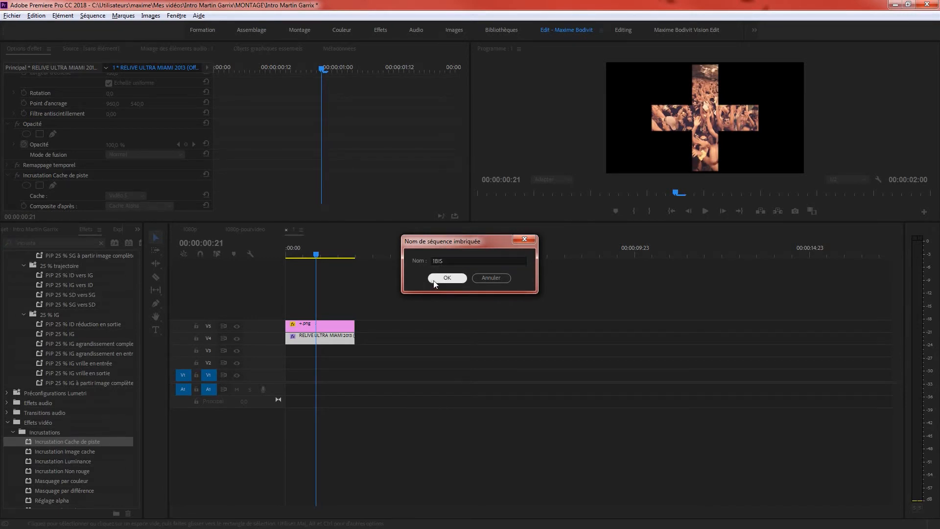
- Apply Incrustation Cache de piste to the nested 1BIS clip on V4 and set its Cache to Vidéo 5
left_click(334, 338)
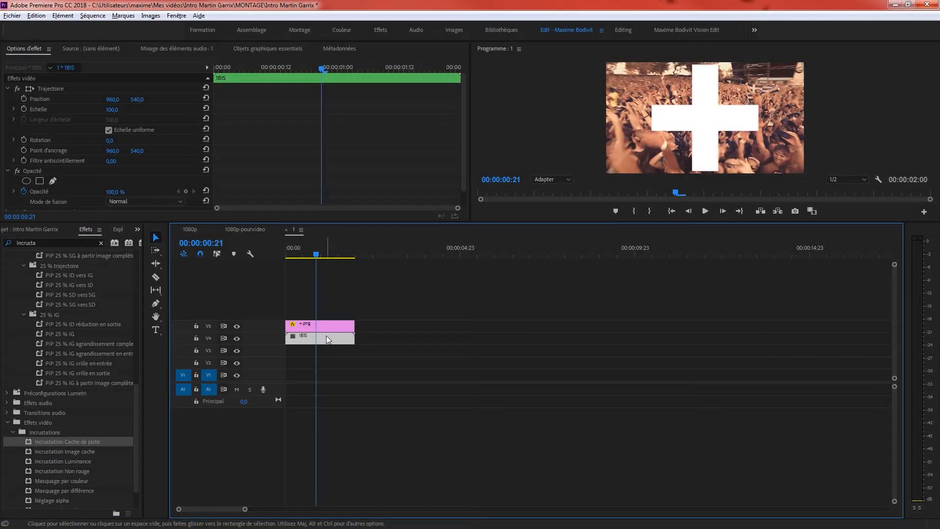
scroll(172, 131, "down", 1)
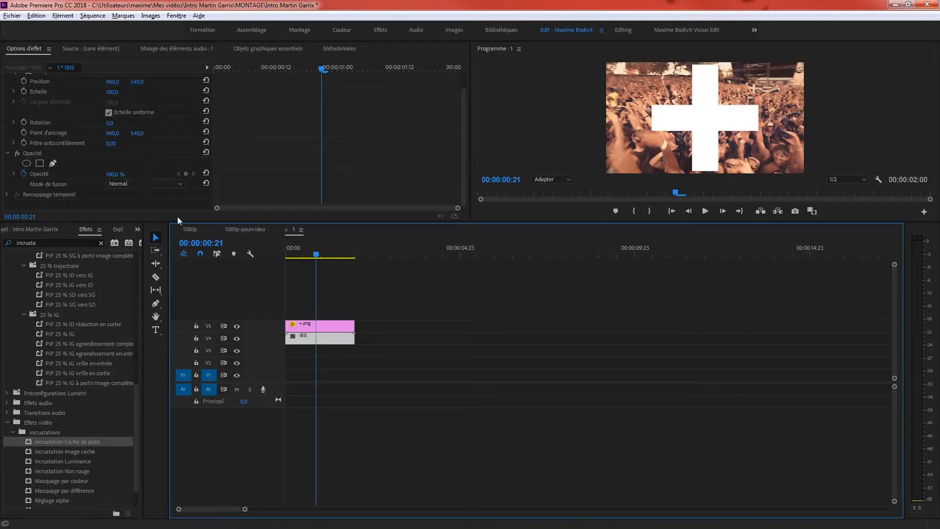
left_click_drag(82, 445, 320, 340)
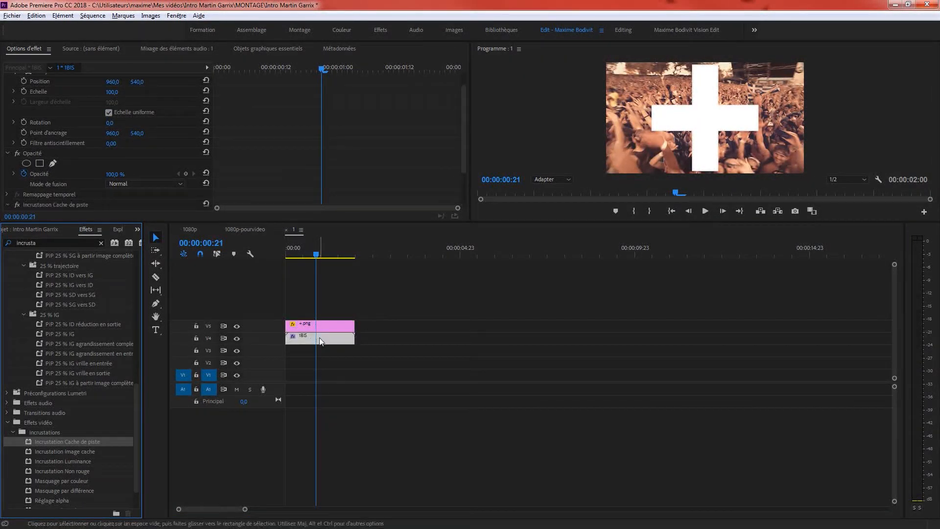
scroll(169, 169, "down", 3)
left_click(122, 178)
left_click(122, 173)
left_click(130, 197)
left_click(126, 174)
left_click(125, 195)
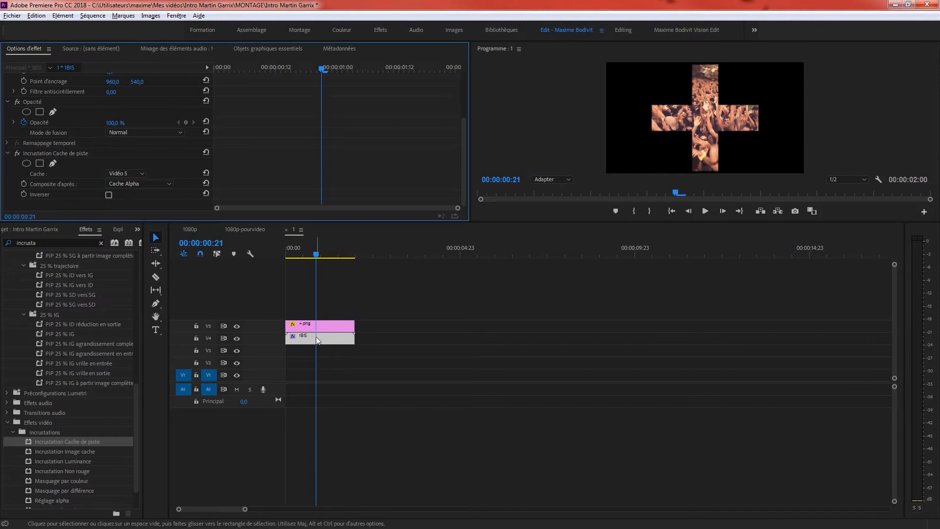
- Delete Incrustation Cache de piste from the Ultra Miami clip inside the 1BIS sequence and return to sequence 1
double_click(316, 337)
left_click(315, 338)
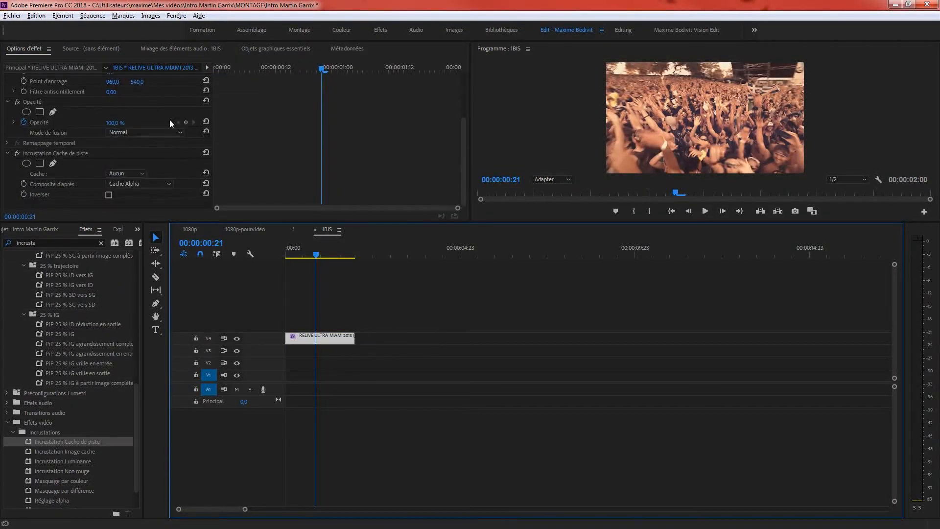
left_click(122, 155)
key("Delete")
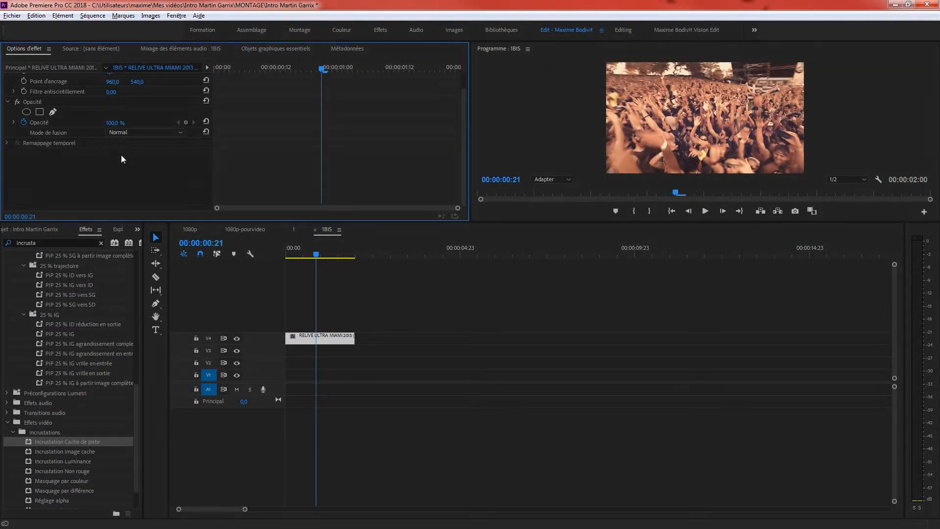
left_click(316, 230)
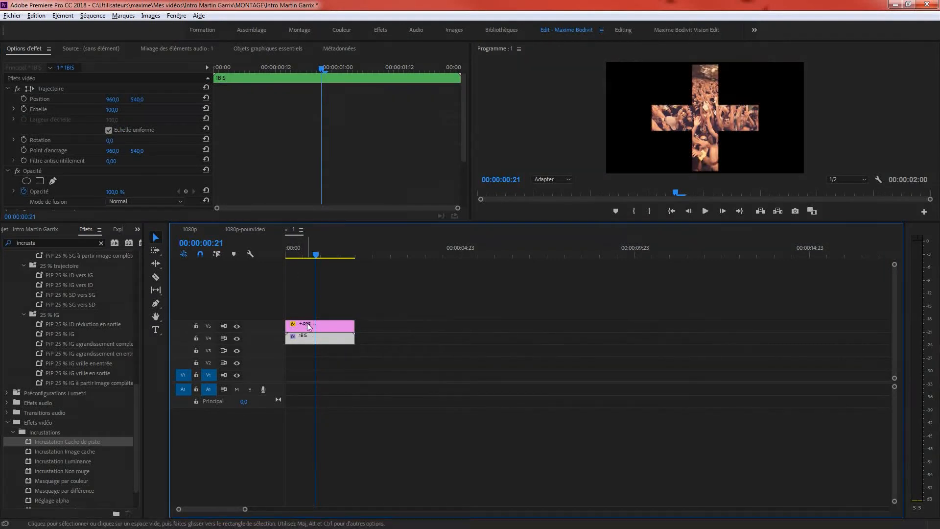
- Set the +.png clip's rotation to -75° and enable Position, Echelle and Rotation keyframing at its first frame
left_click_drag(110, 140, 122, 140)
key("Home")
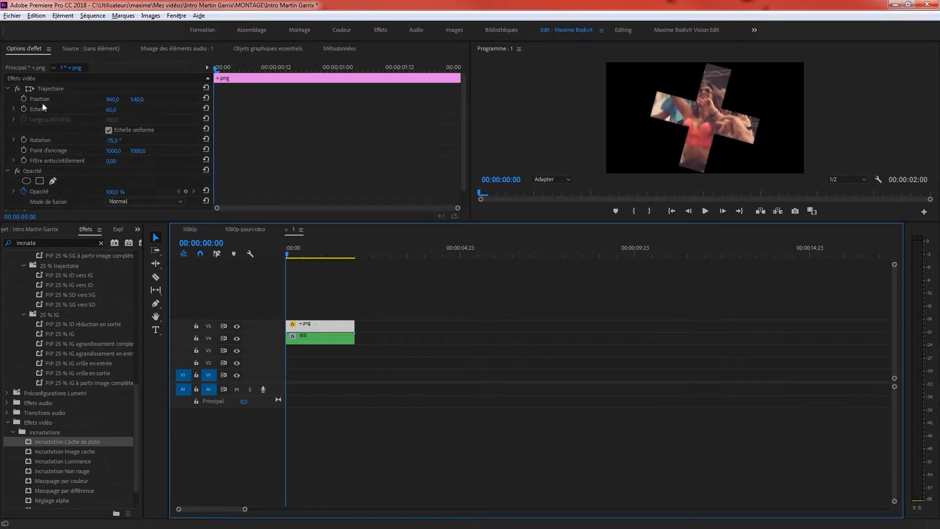
left_click(22, 98)
left_click(24, 108)
left_click(24, 139)
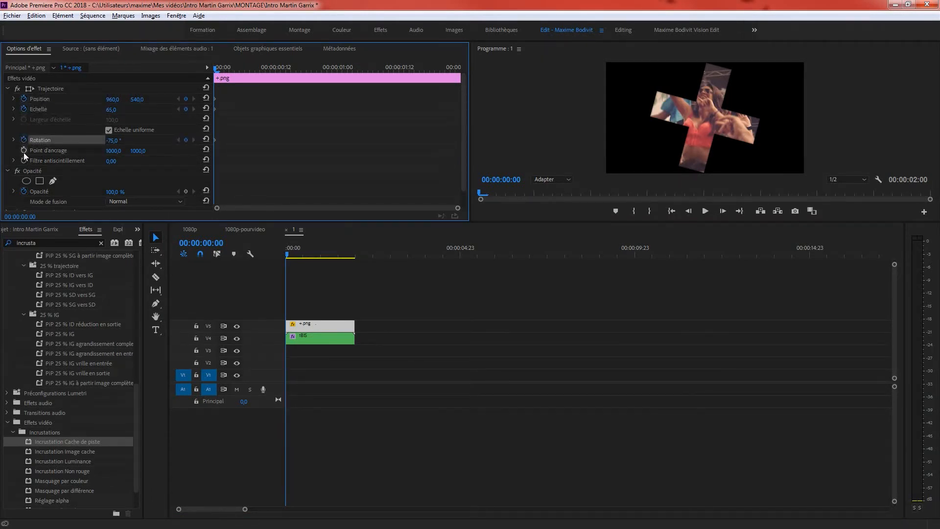
- At the first frame, move the plus sign out of frame to about 2296, 1076 and set its rotation to -25°
left_click(74, 90)
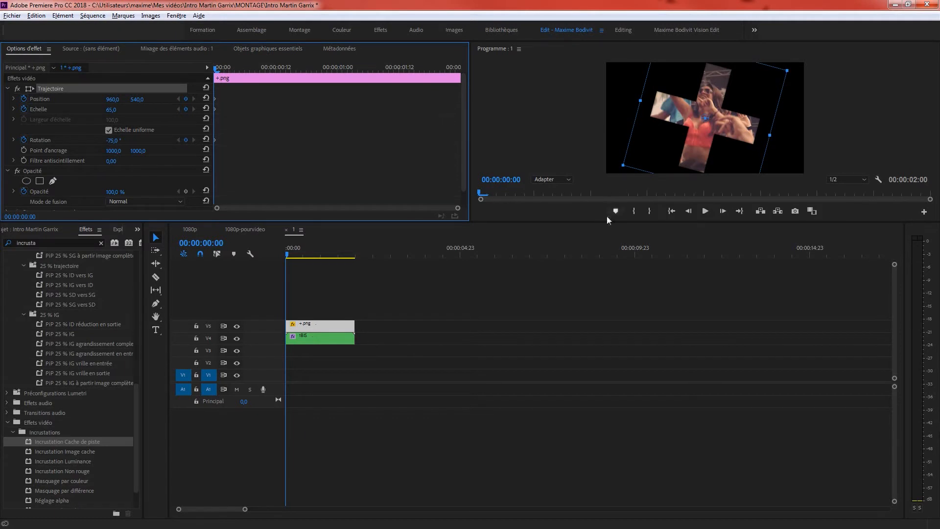
left_click_drag(603, 221, 580, 312)
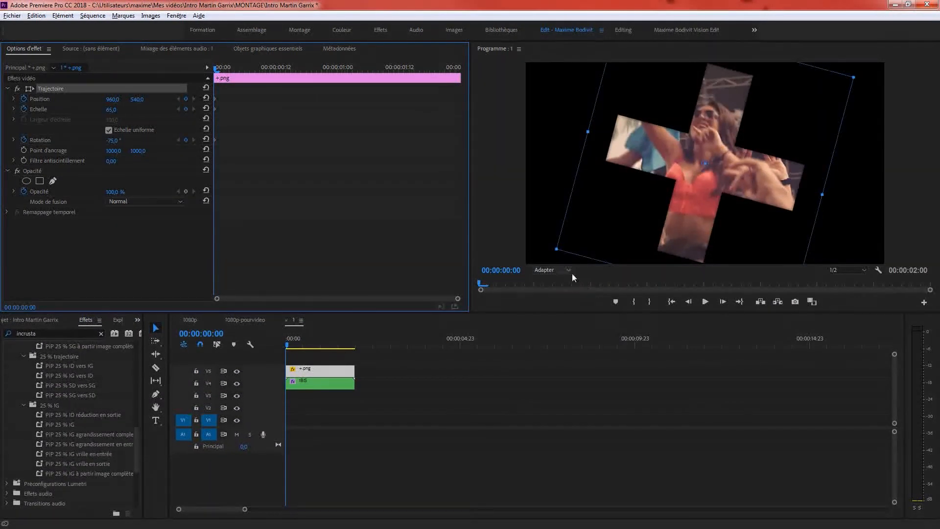
left_click(555, 270)
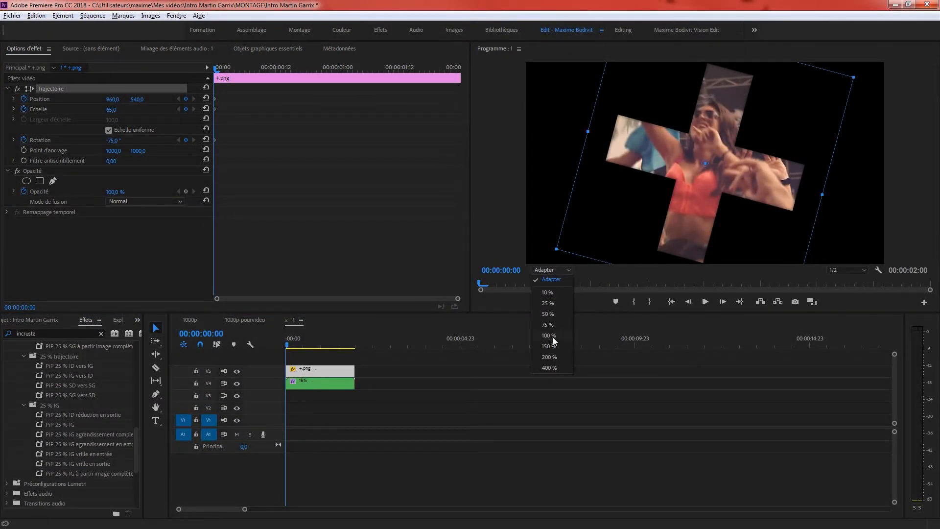
left_click(547, 313)
left_click(547, 269)
left_click(552, 299)
left_click_drag(692, 183, 821, 214)
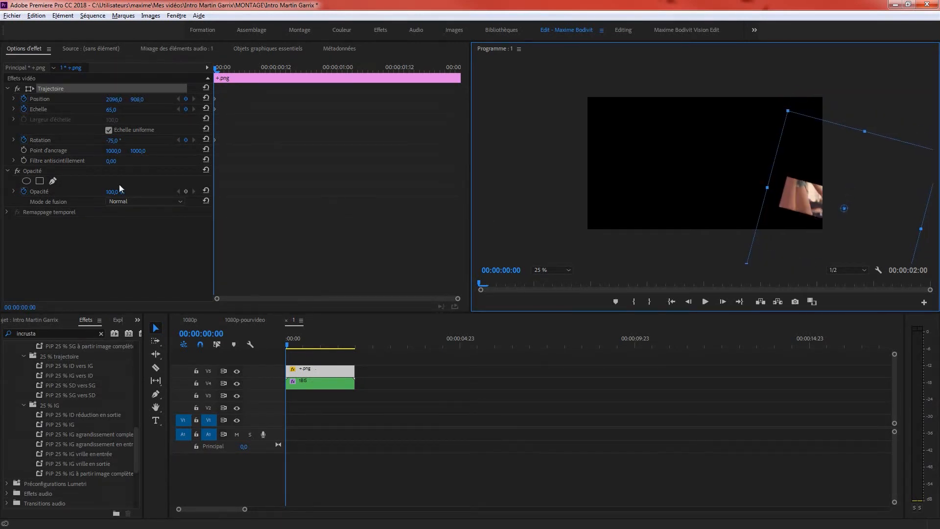
left_click_drag(119, 140, 146, 140)
left_click_drag(824, 199, 851, 220)
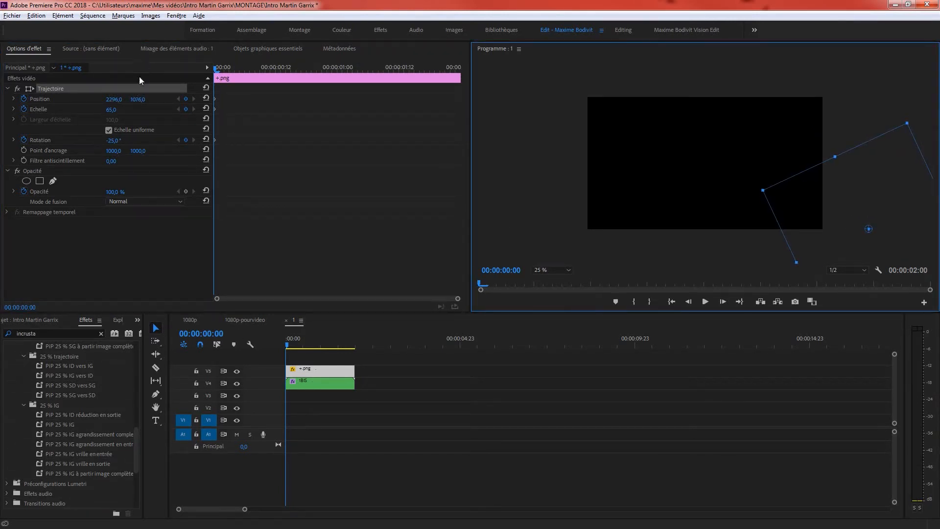
- At 00:00:00:22, keyframe the plus sign inside the frame at about 1076, 676 with a rotation of -108°
left_click(217, 71)
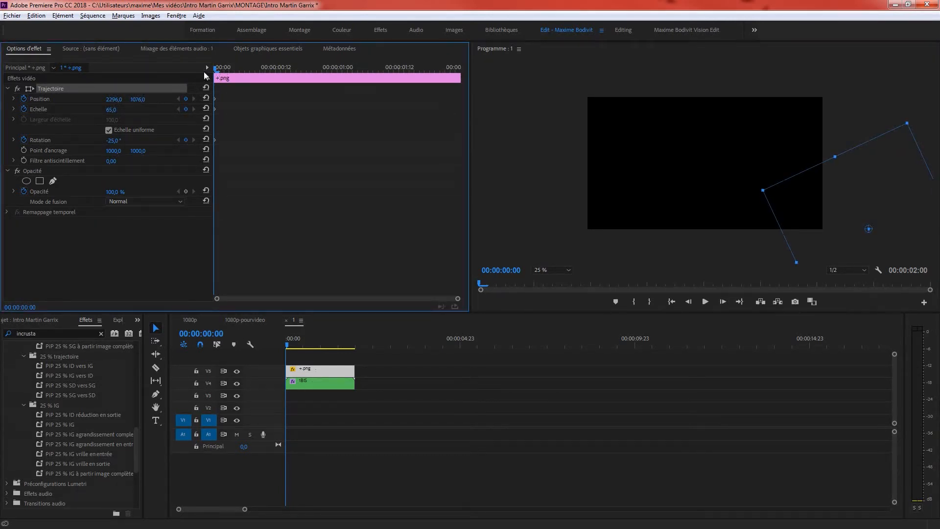
left_click_drag(255, 62, 330, 81)
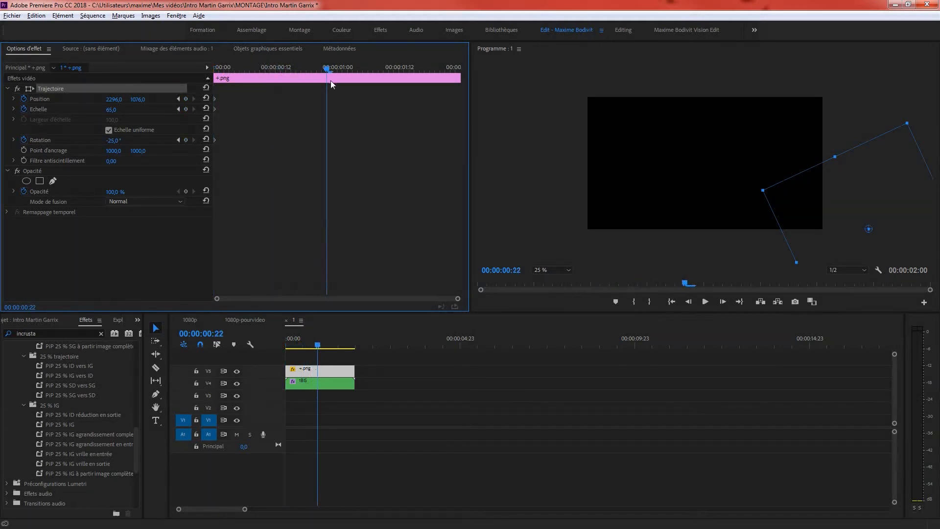
left_click_drag(864, 191, 713, 139)
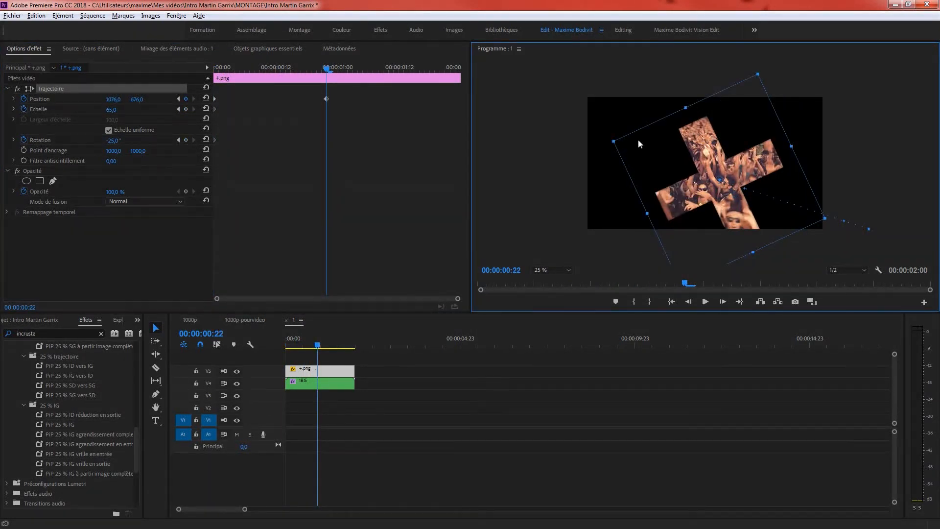
left_click_drag(112, 140, 72, 140)
- At 00:00:01:23, keyframe the plus sign beyond the opposite frame edge at about -552, 824 and change its rotation
left_click_drag(450, 67, 459, 68)
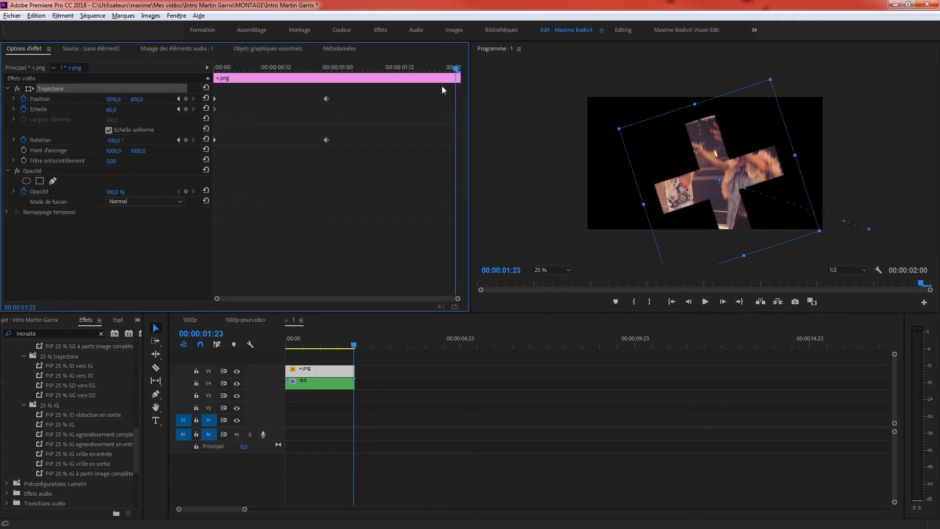
left_click_drag(707, 143, 509, 162)
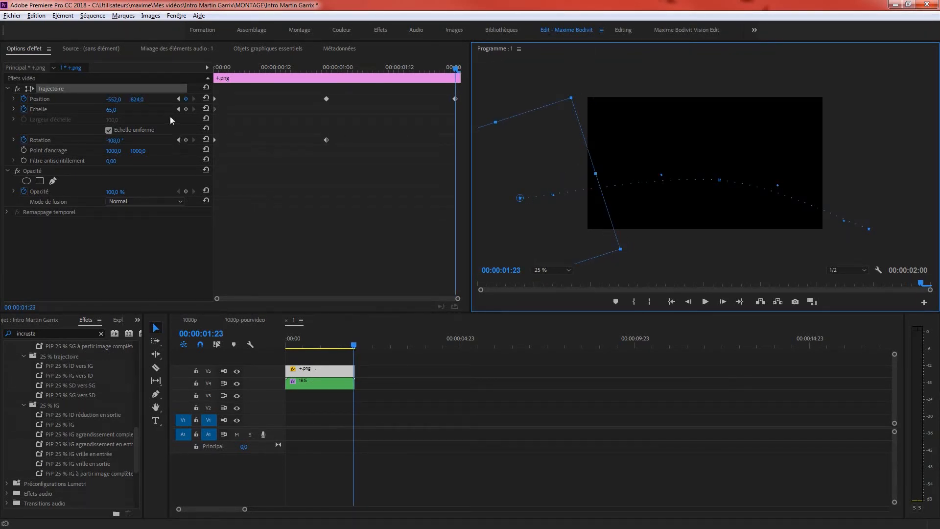
mouse_move(114, 140)
left_mouse_down()
mouse_move(135, 140)
mouse_move(123, 140)
left_mouse_up()
- Play sequence 1 to check the plus sign's movement and rotation across the frame
left_click(338, 68)
left_click_drag(339, 67, 224, 103)
key("space")
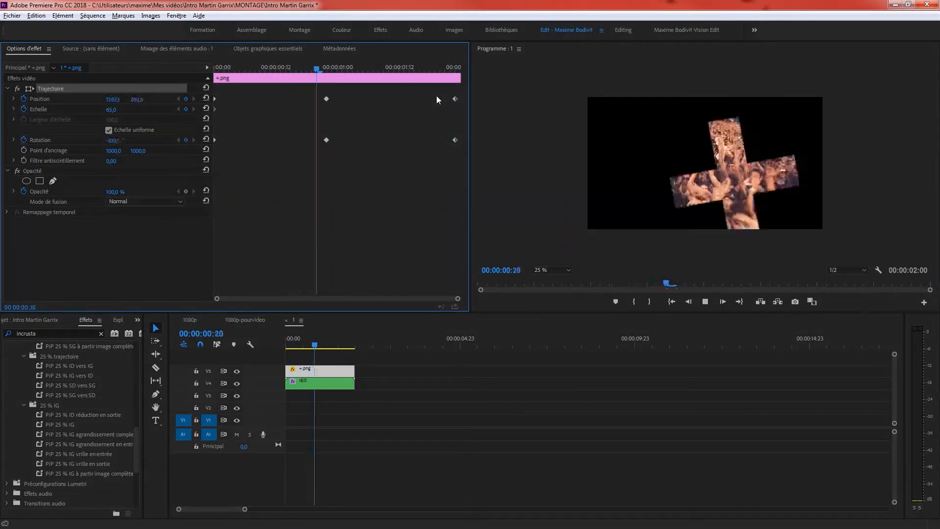
key("space")
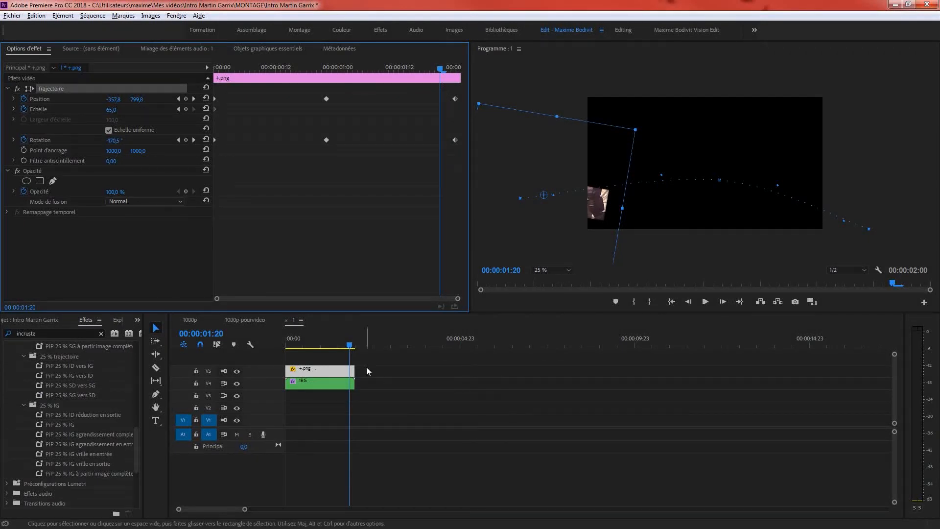
- Close sequence 1 and preview the animated plus sign over the festival footage in the 1080p-pourvideo sequence
left_click(309, 374)
left_click(314, 384)
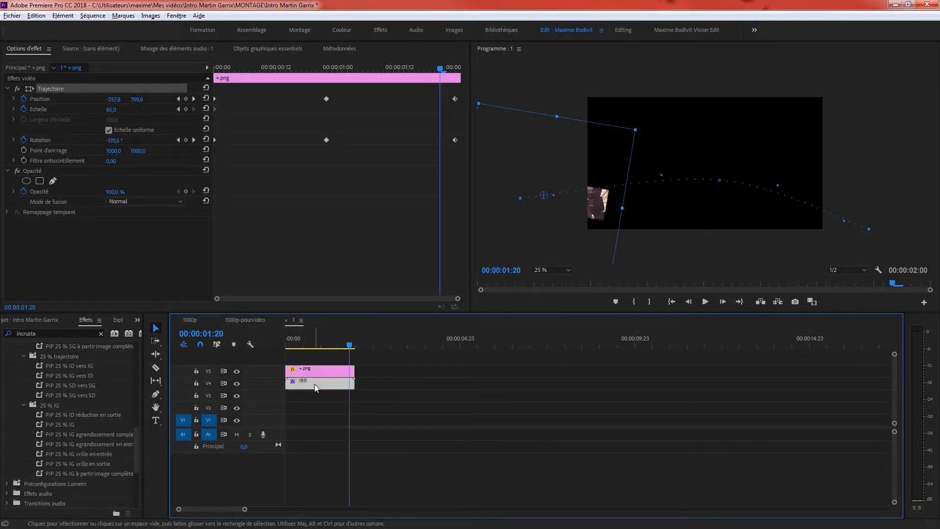
left_click(286, 320)
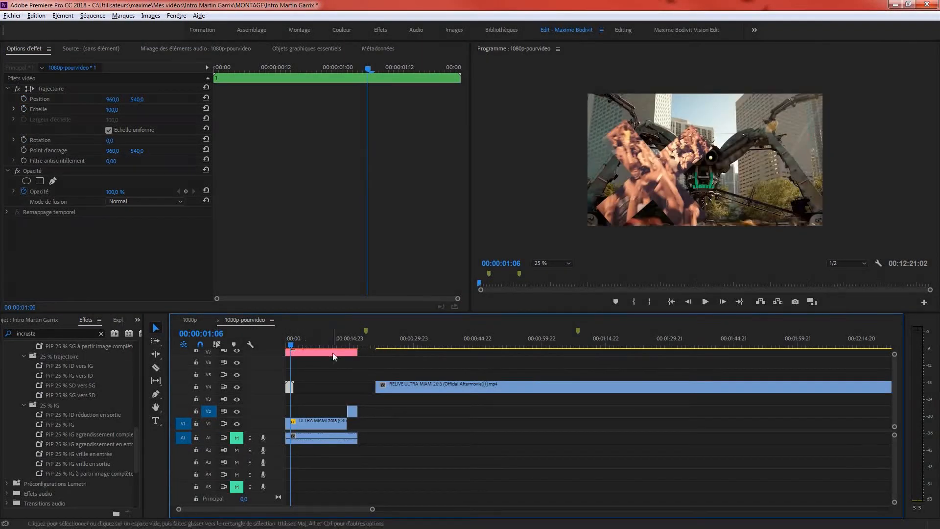
left_click_drag(293, 343, 284, 343)
key("space")
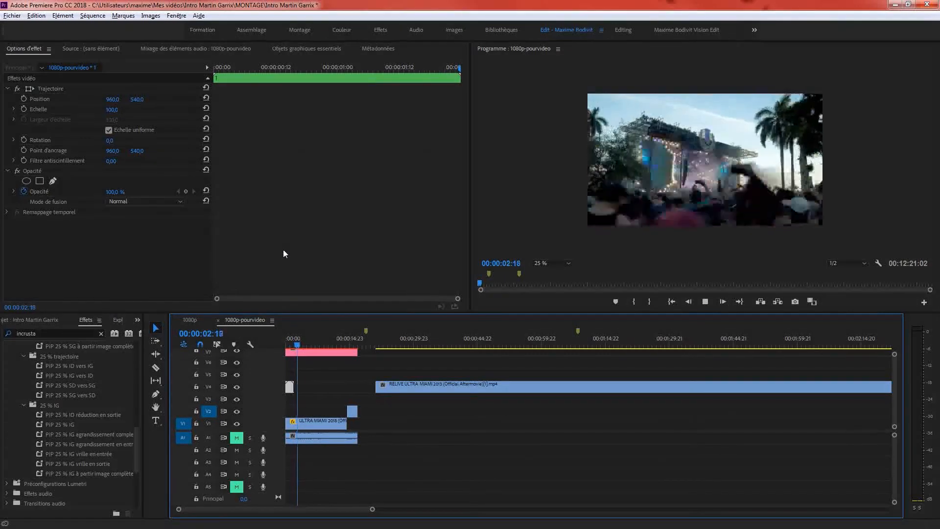
left_click_drag(296, 343, 286, 360)
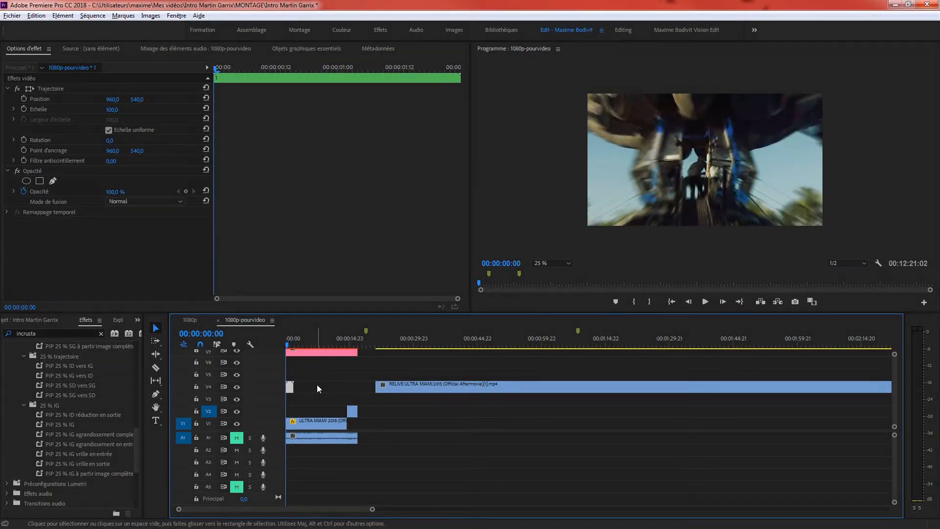
left_click_drag(287, 338, 291, 340)
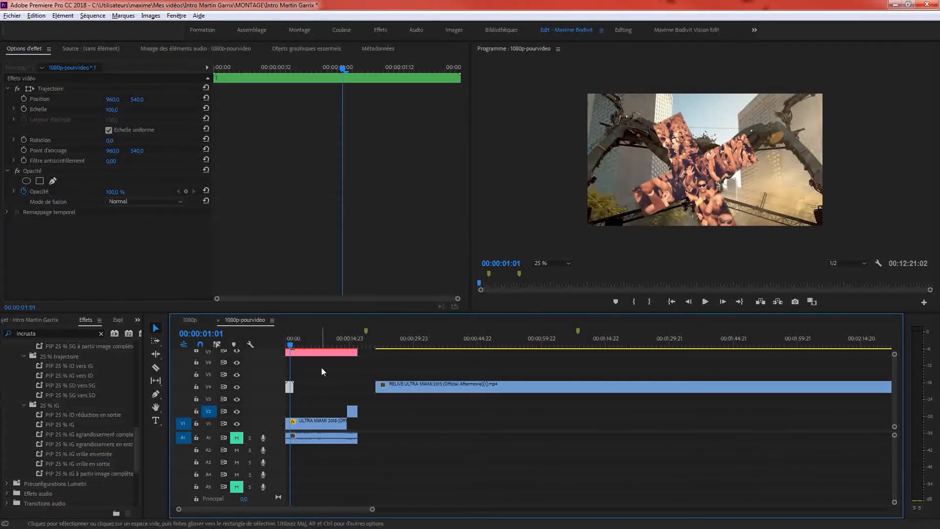
- Close 1080p-pourvideo, clear the effects search, and view the finished project's 1080p sequence at 00:00:04:08
left_click(218, 321)
left_click(101, 334)
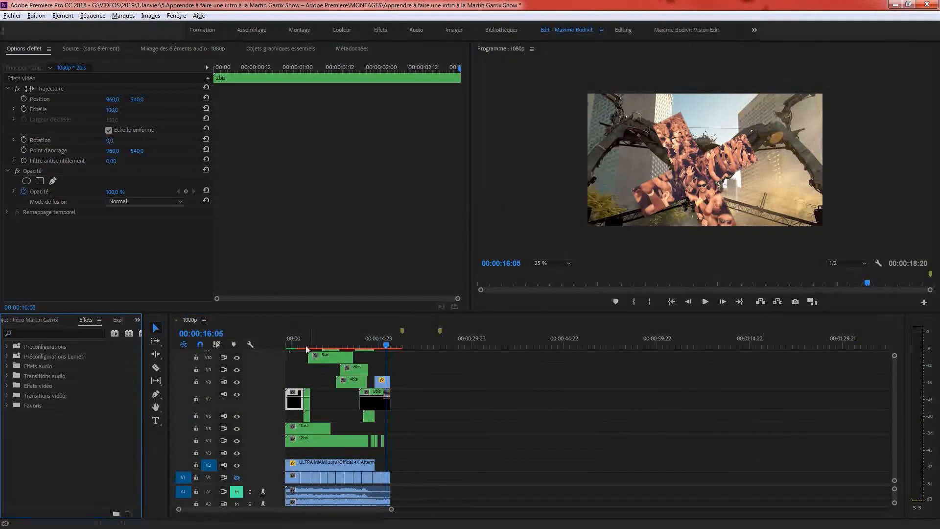
left_click(312, 342)
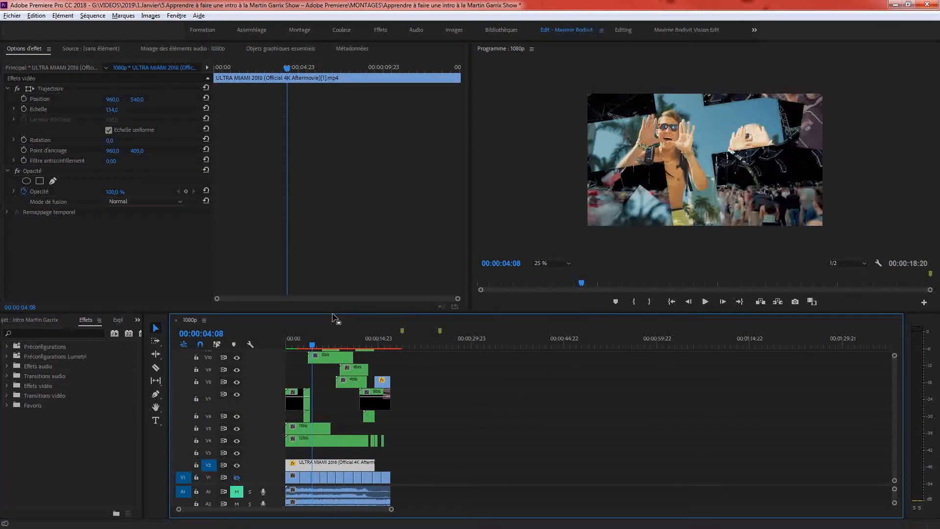
left_click_drag(333, 312, 333, 279)
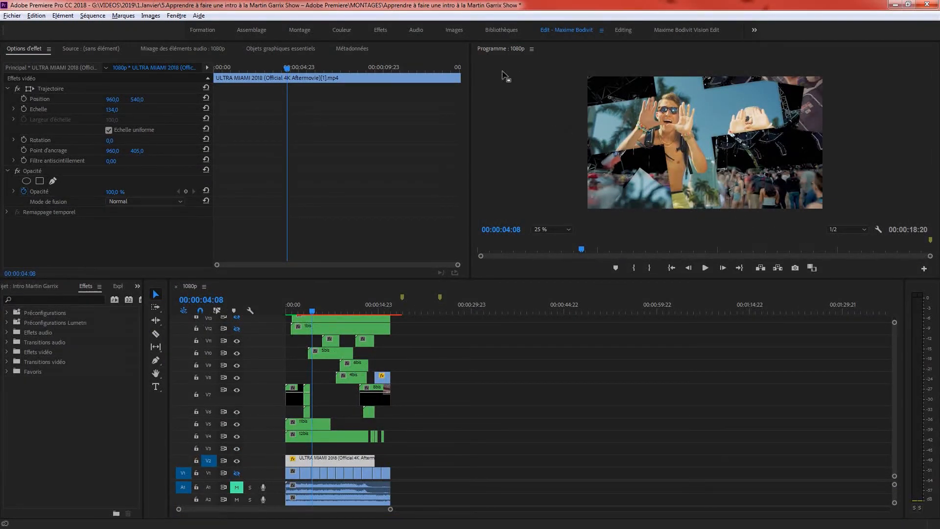
left_click_drag(504, 50, 513, 48)
left_click_drag(30, 49, 935, 245)
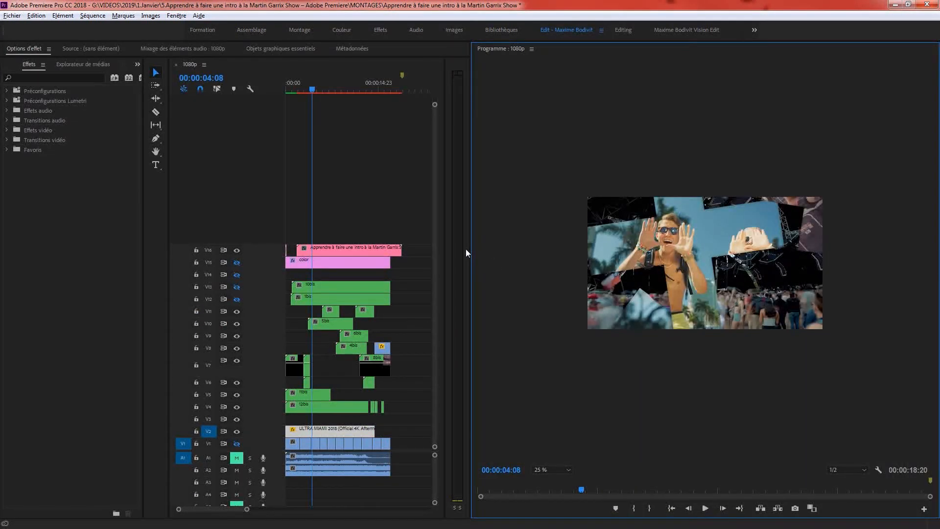
left_click_drag(473, 256, 557, 245)
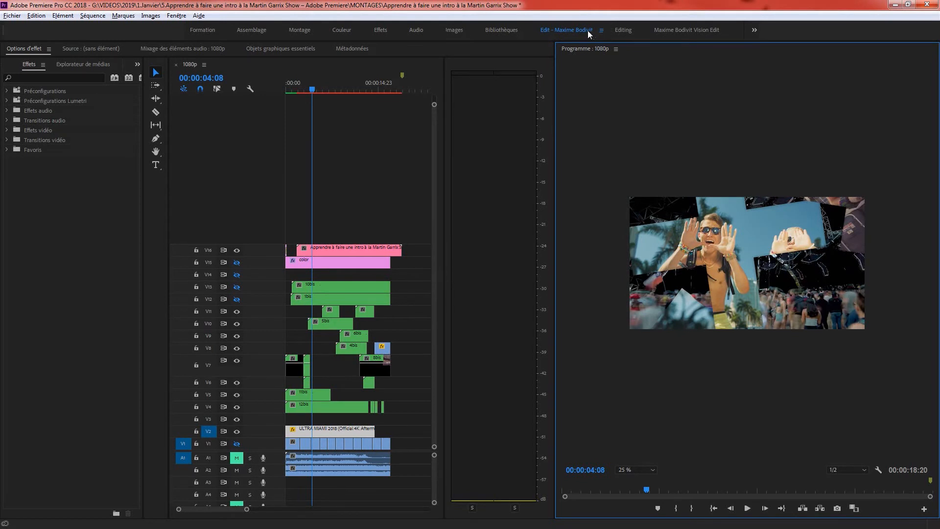
- Restore the saved workspace layout, then dock the Programme monitor as its own full-height column and adjust its width
right_click(572, 29)
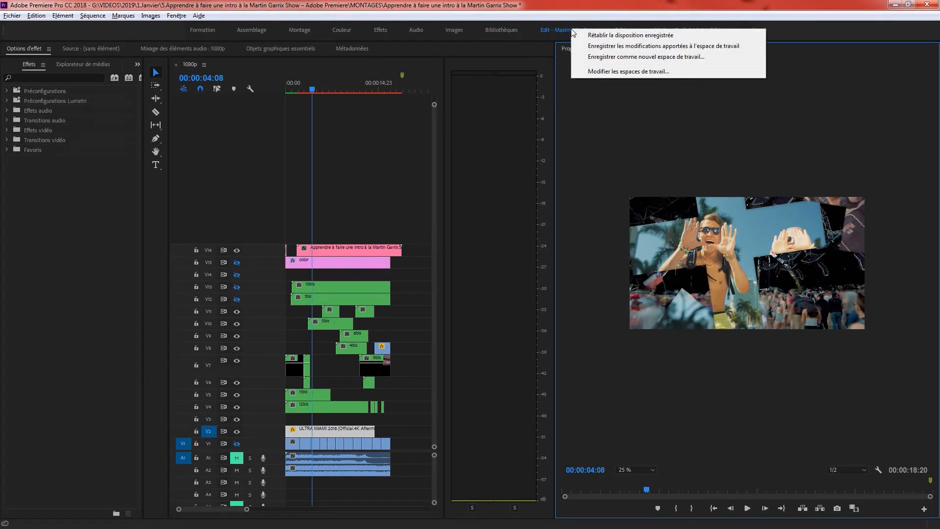
left_click(593, 36)
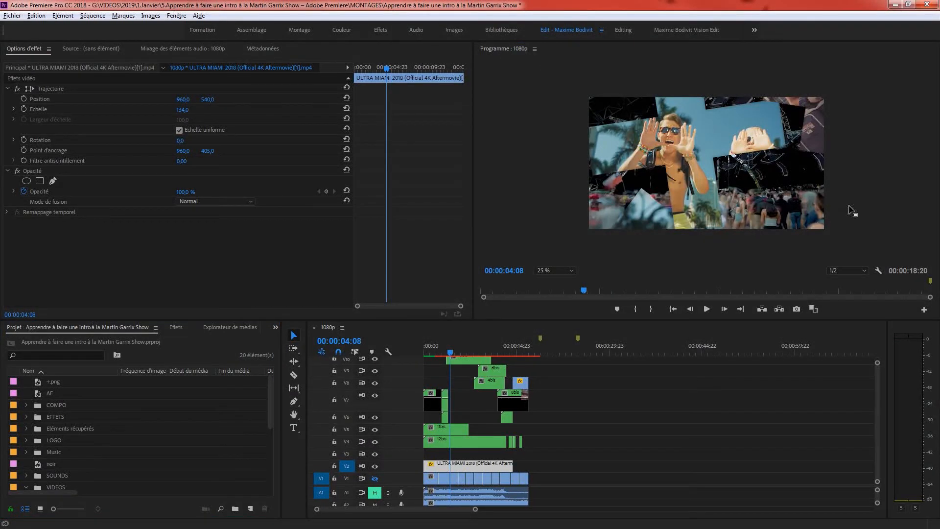
left_click_drag(927, 240, 936, 242)
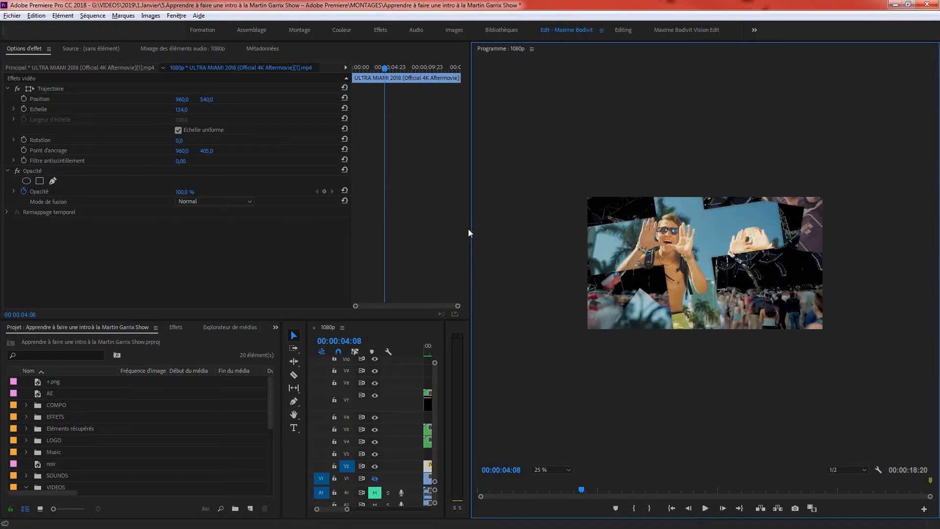
left_click_drag(471, 229, 579, 267)
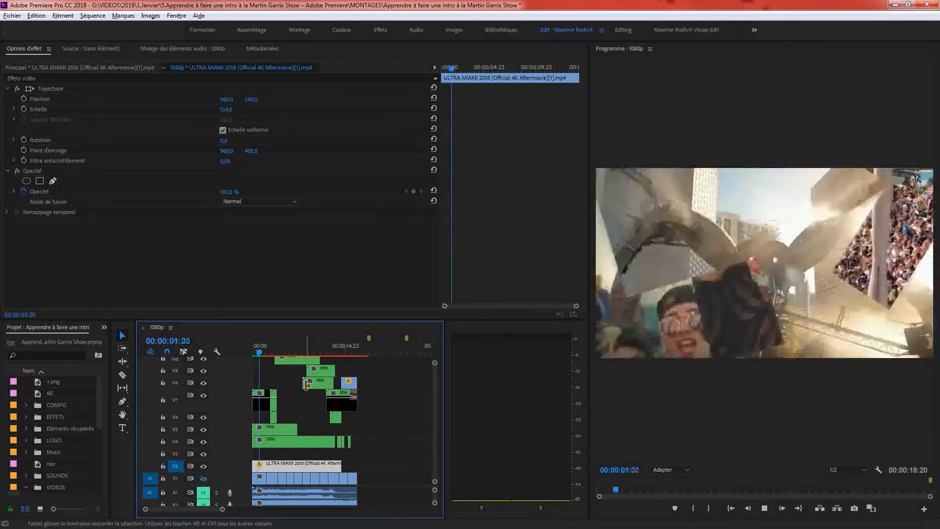
- Preview the 1080p sequence, select its nested clips in the timeline, and save the project
key("space")
left_click_drag(372, 371, 257, 446)
key("ctrl+s")
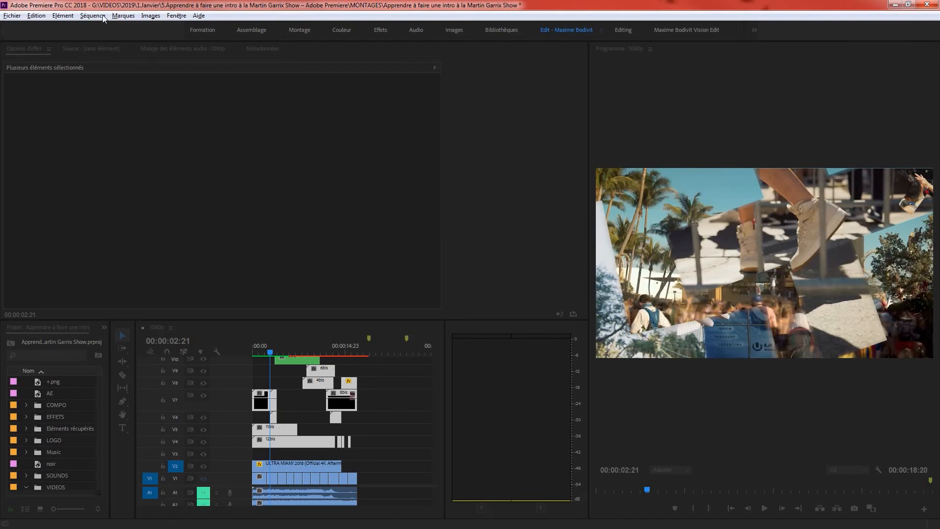
- Enlarge the timeline area and place the playhead at about 00:00:08:00 in the 1080p sequence
left_click_drag(282, 218, 396, 183)
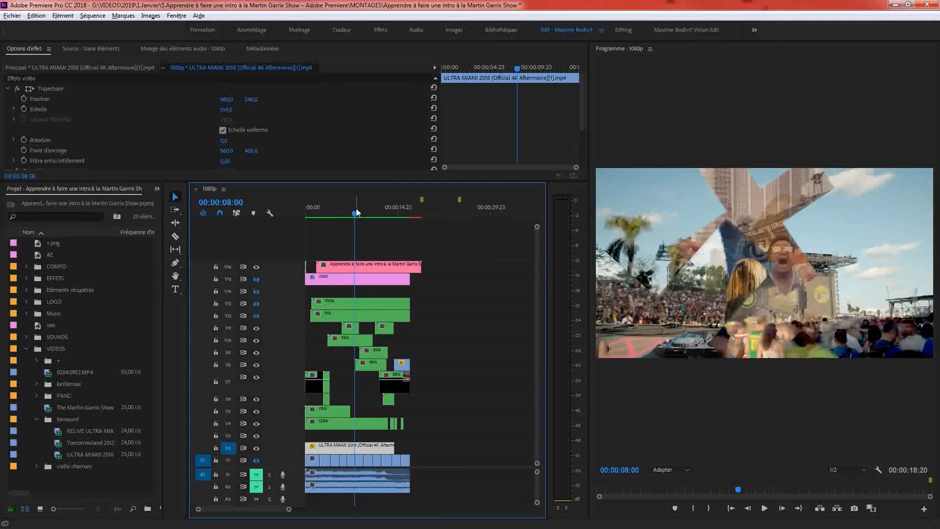
left_click(353, 211)
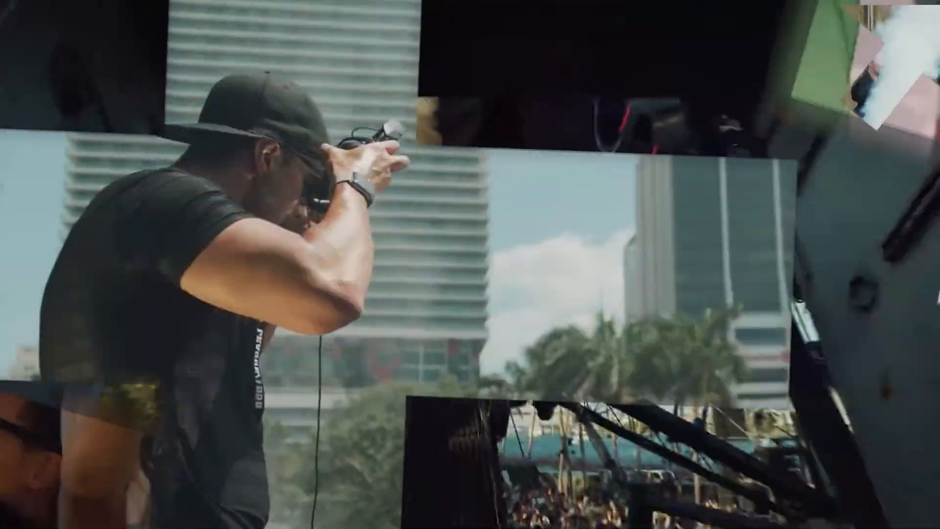